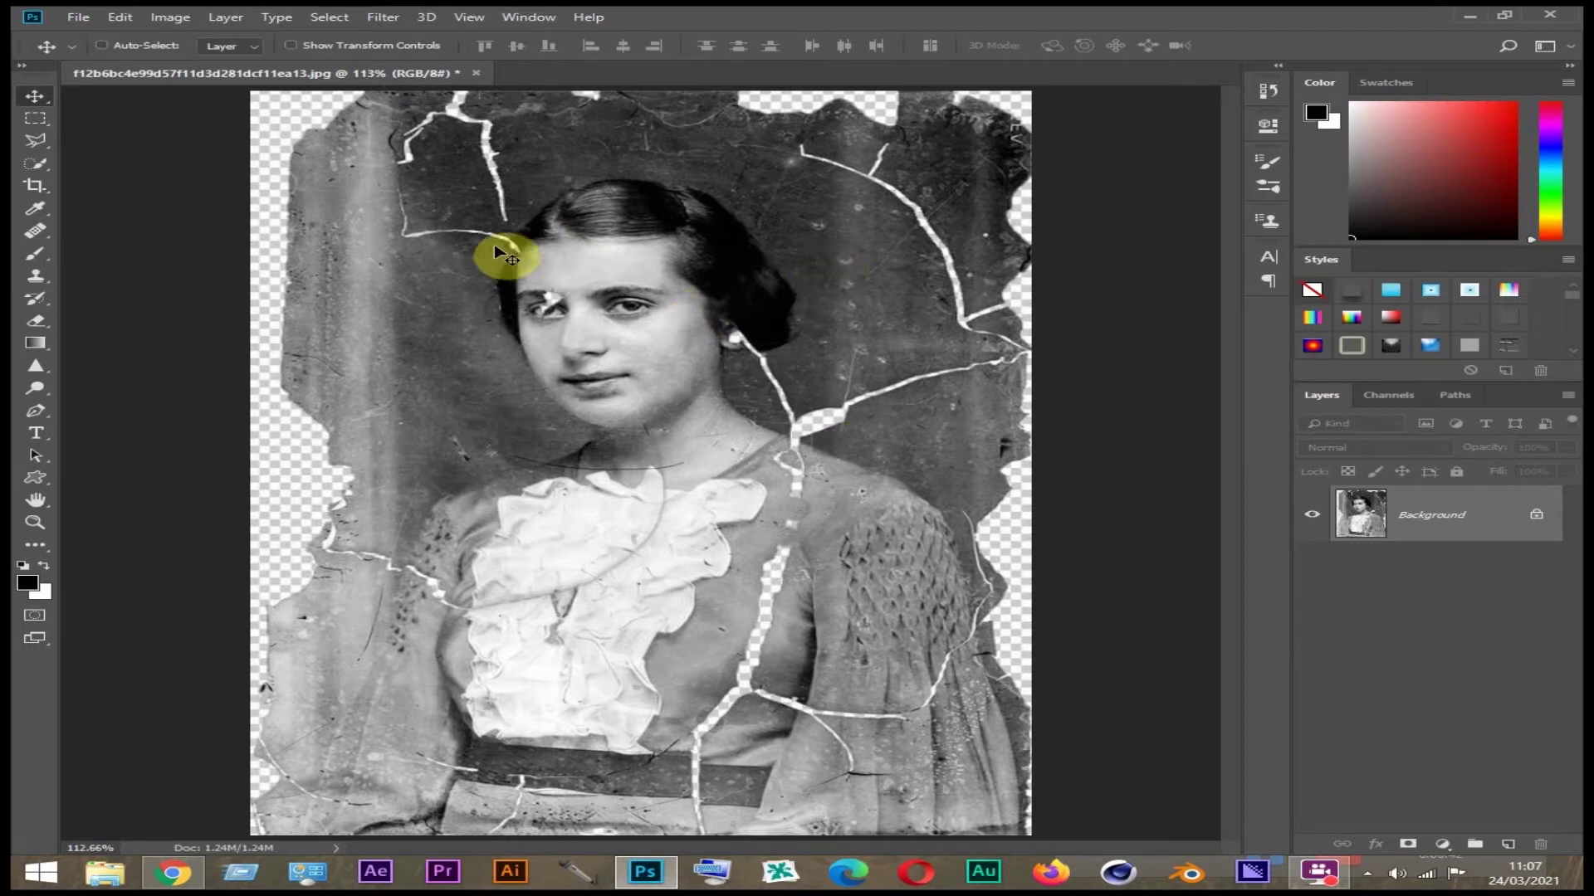
Select the Clone Stamp tool on the open cracked portrait
{"action": "left_click", "coordinate": [34, 278]}
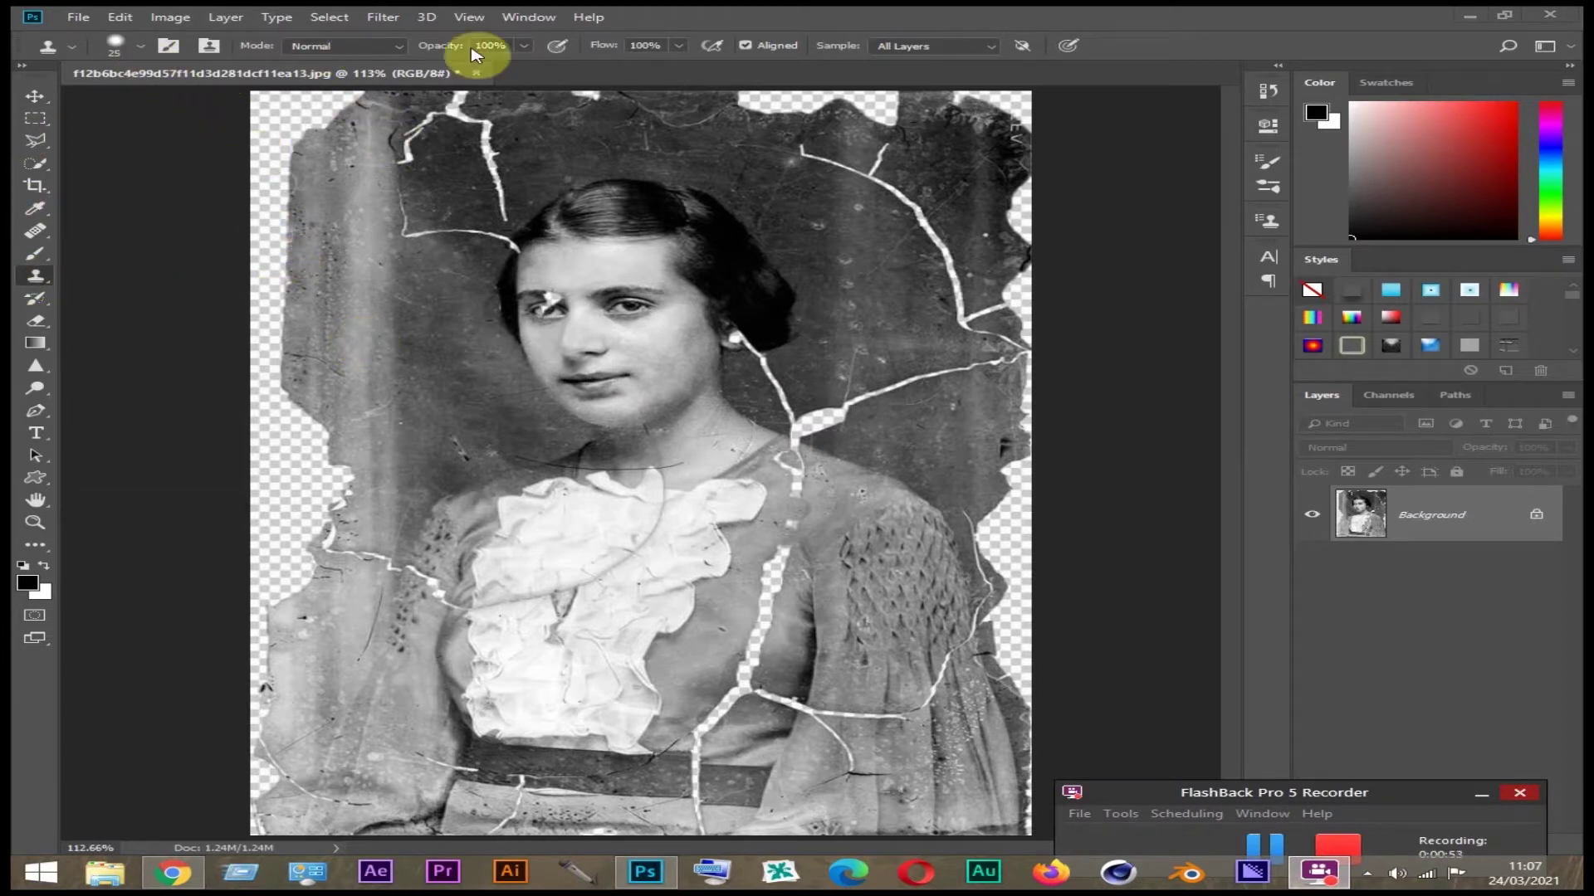
Raise the 25 px clone brush's hardness to about 61% and browse the brush presets
{"action": "left_click", "coordinate": [142, 47]}
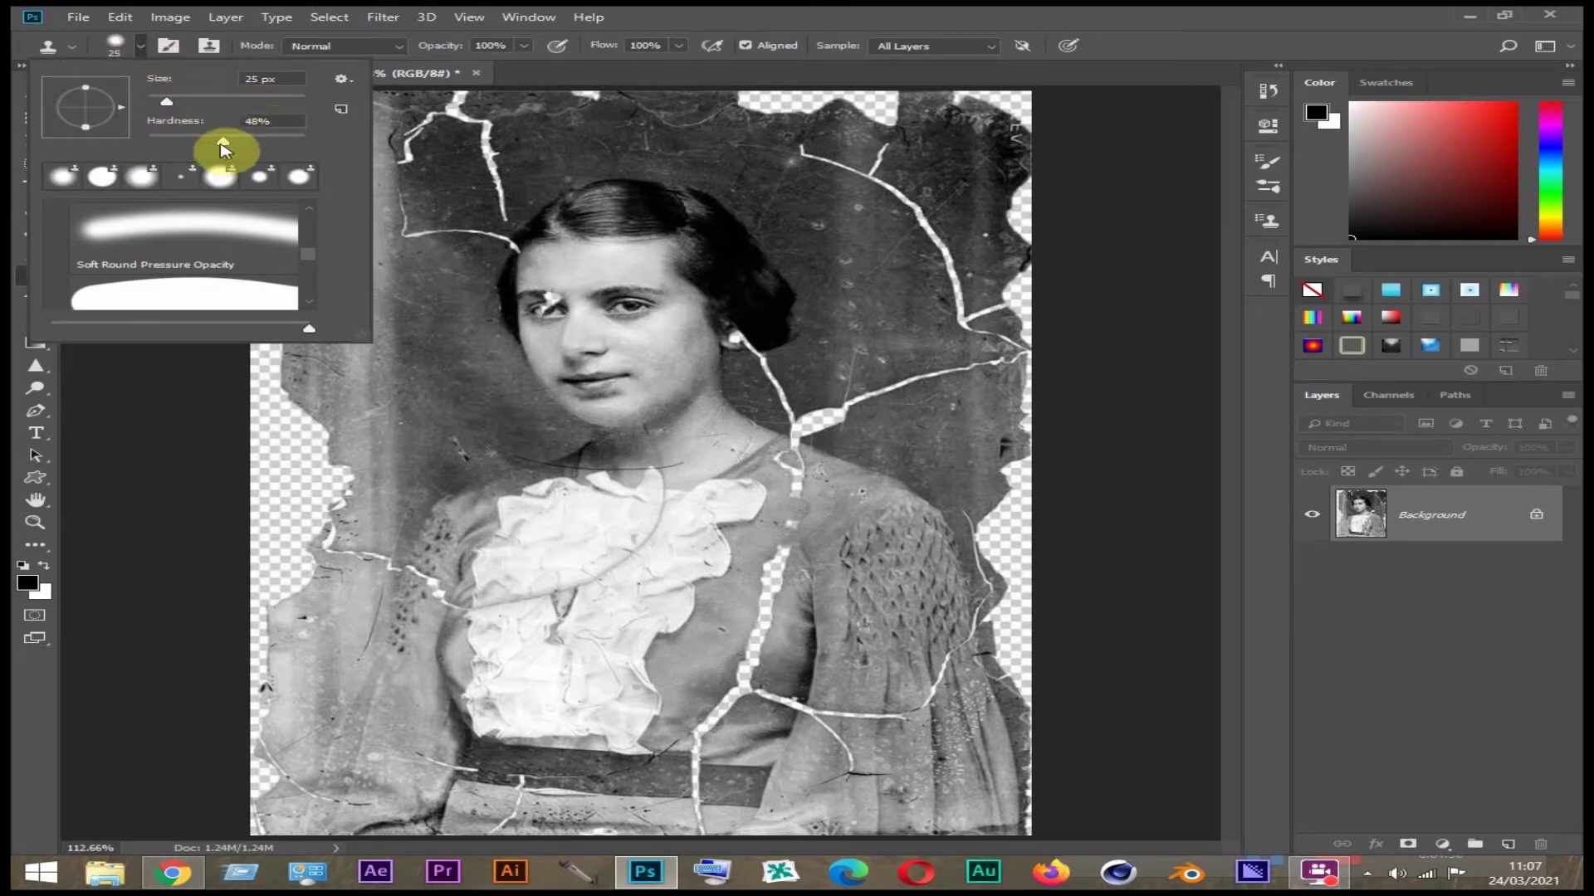
{"action": "left_click_drag", "start_coordinate": [221, 145], "coordinate": [242, 145]}
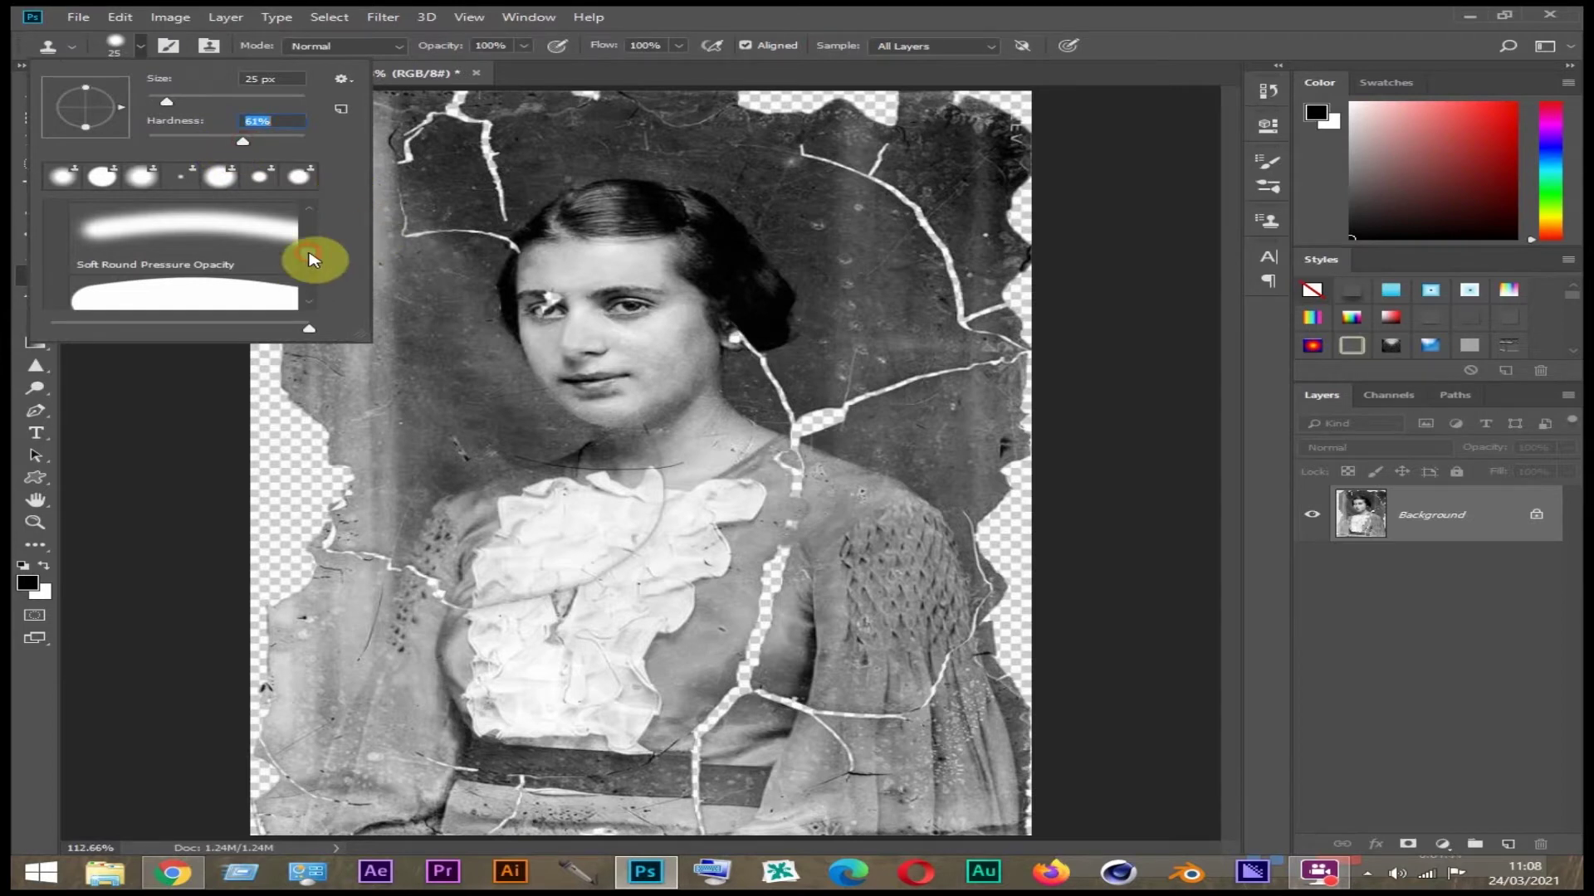
{"action": "scroll", "coordinate": [309, 260], "scroll_direction": "down", "scroll_amount": 3}
{"action": "scroll", "coordinate": [316, 291], "scroll_direction": "up", "scroll_amount": 2}
{"action": "scroll", "coordinate": [316, 302], "scroll_direction": "down", "scroll_amount": 2}
{"action": "scroll", "coordinate": [317, 291], "scroll_direction": "up", "scroll_amount": 2}
{"action": "scroll", "coordinate": [311, 264], "scroll_direction": "up", "scroll_amount": 2}
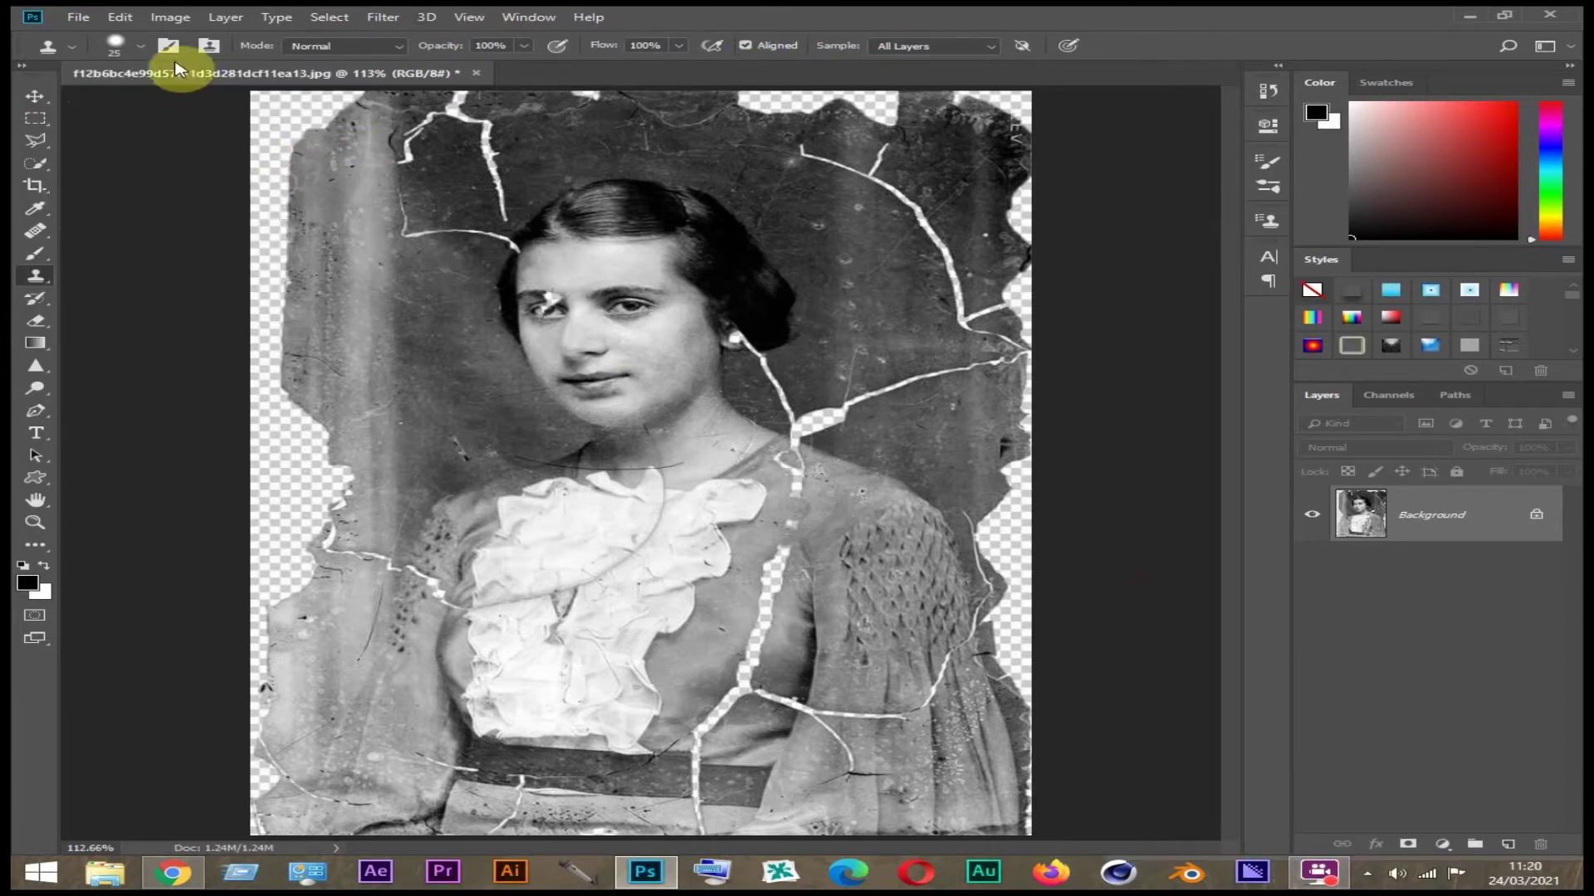
{"action": "left_click", "coordinate": [171, 48]}
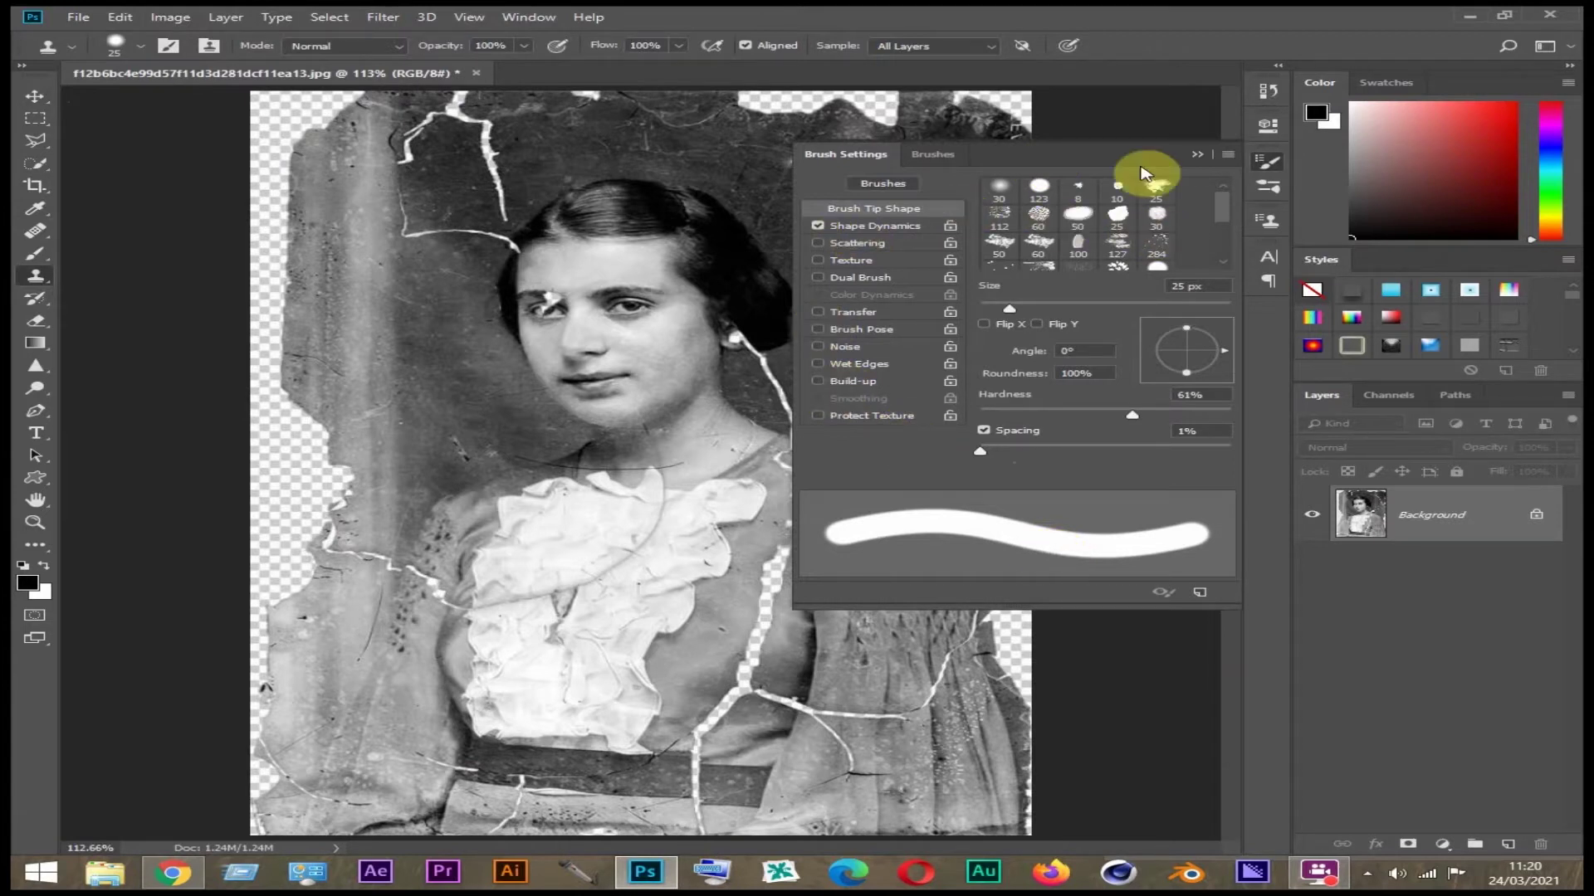
Keep Normal mode at 100% opacity, sample All Layers, and enlarge the brush to 70 px
{"action": "left_click", "coordinate": [1197, 156]}
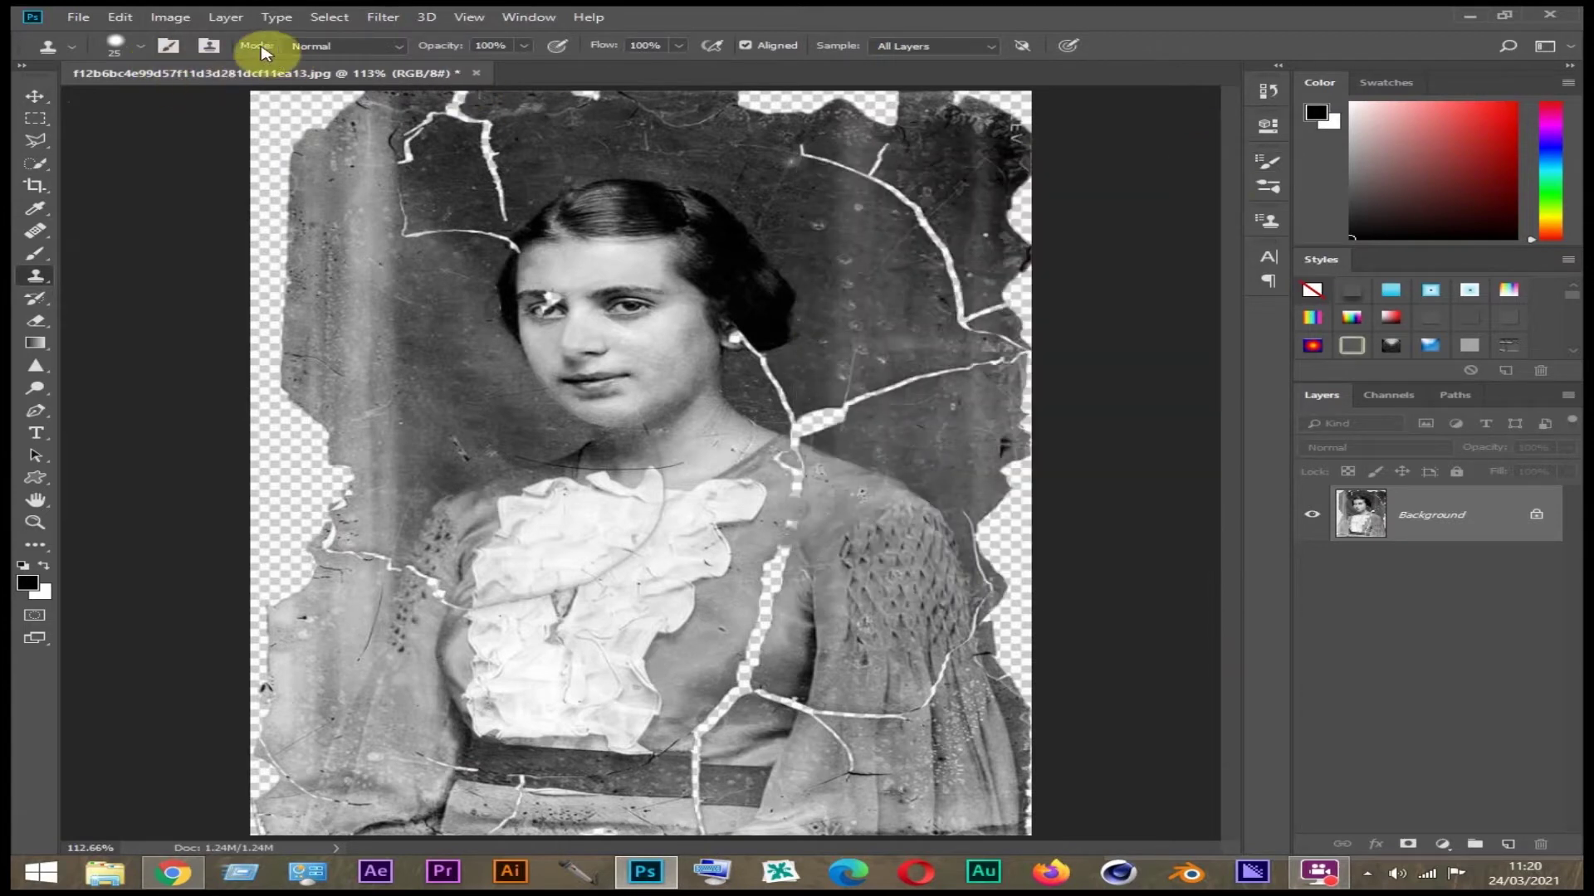
{"action": "left_click", "coordinate": [403, 53]}
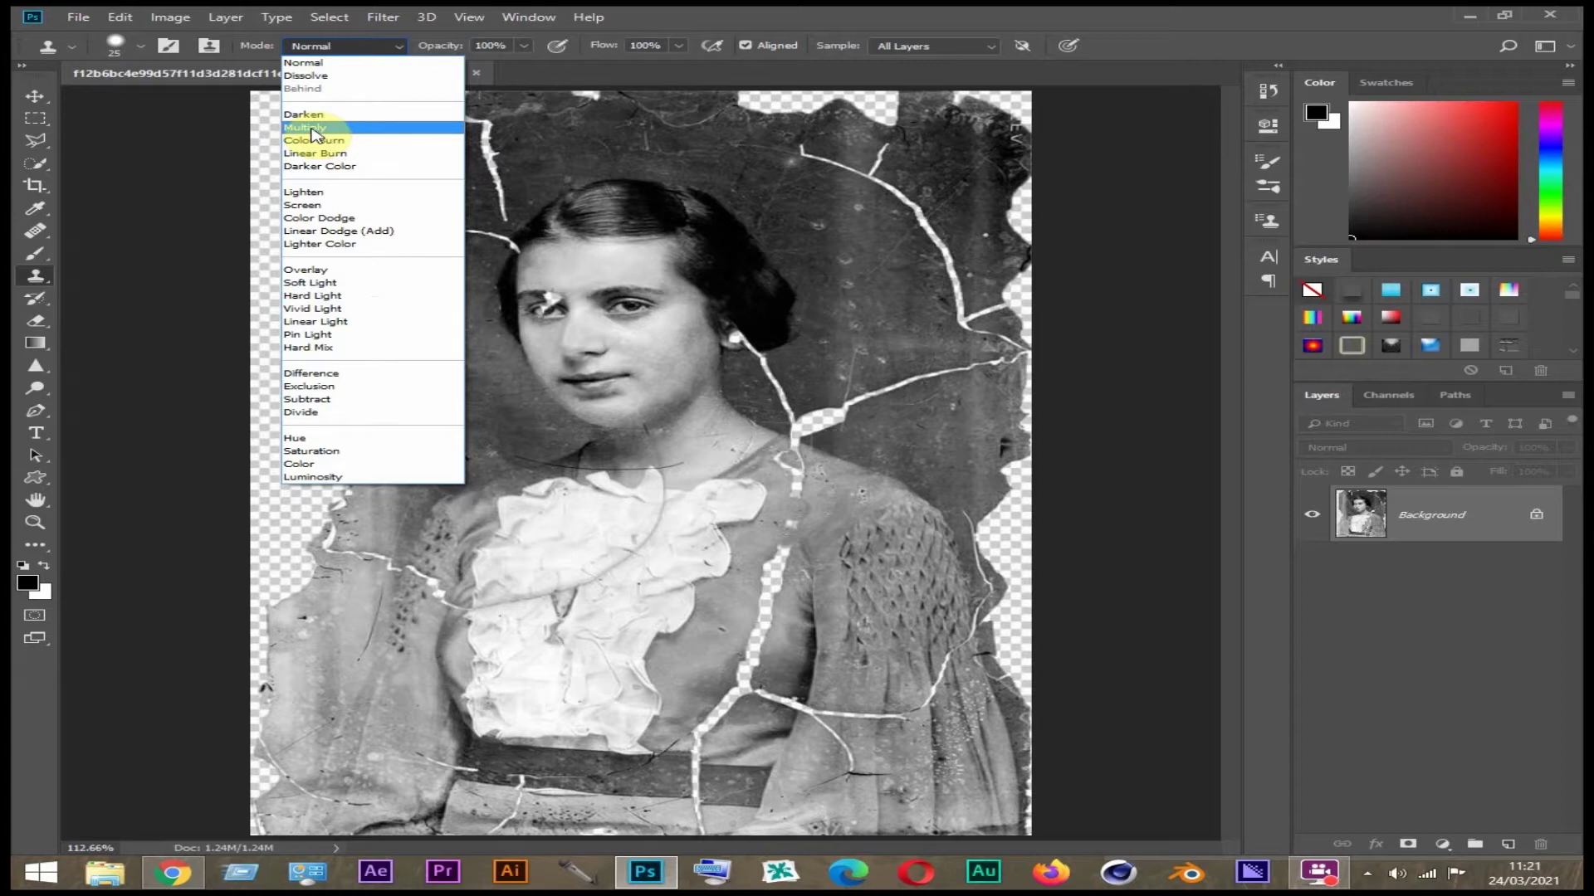
{"action": "left_click", "coordinate": [527, 86]}
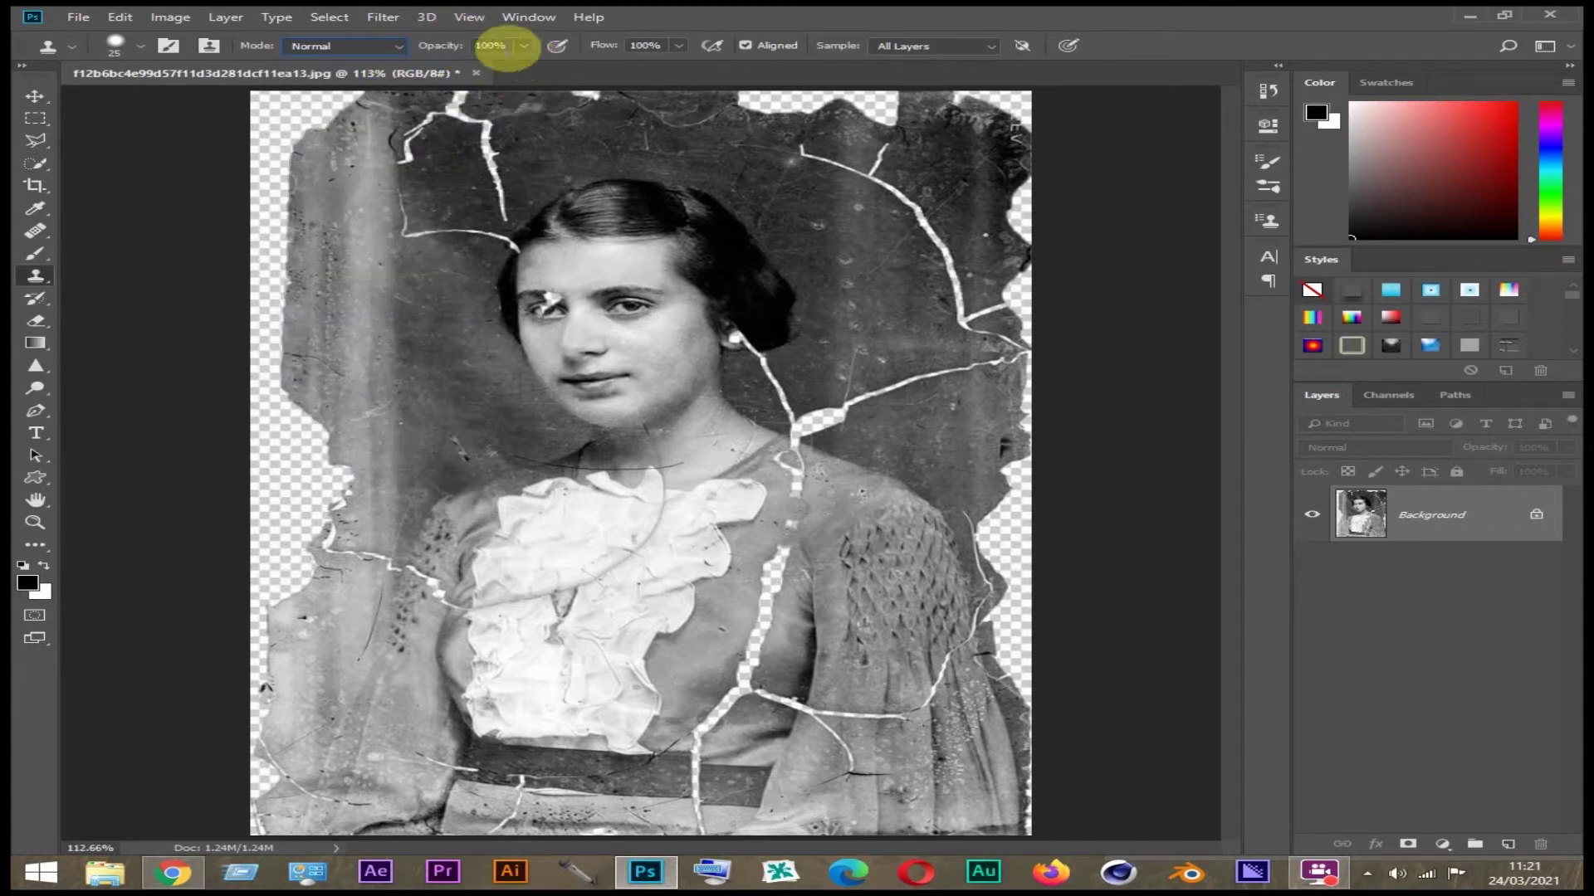
{"action": "left_click", "coordinate": [496, 46]}
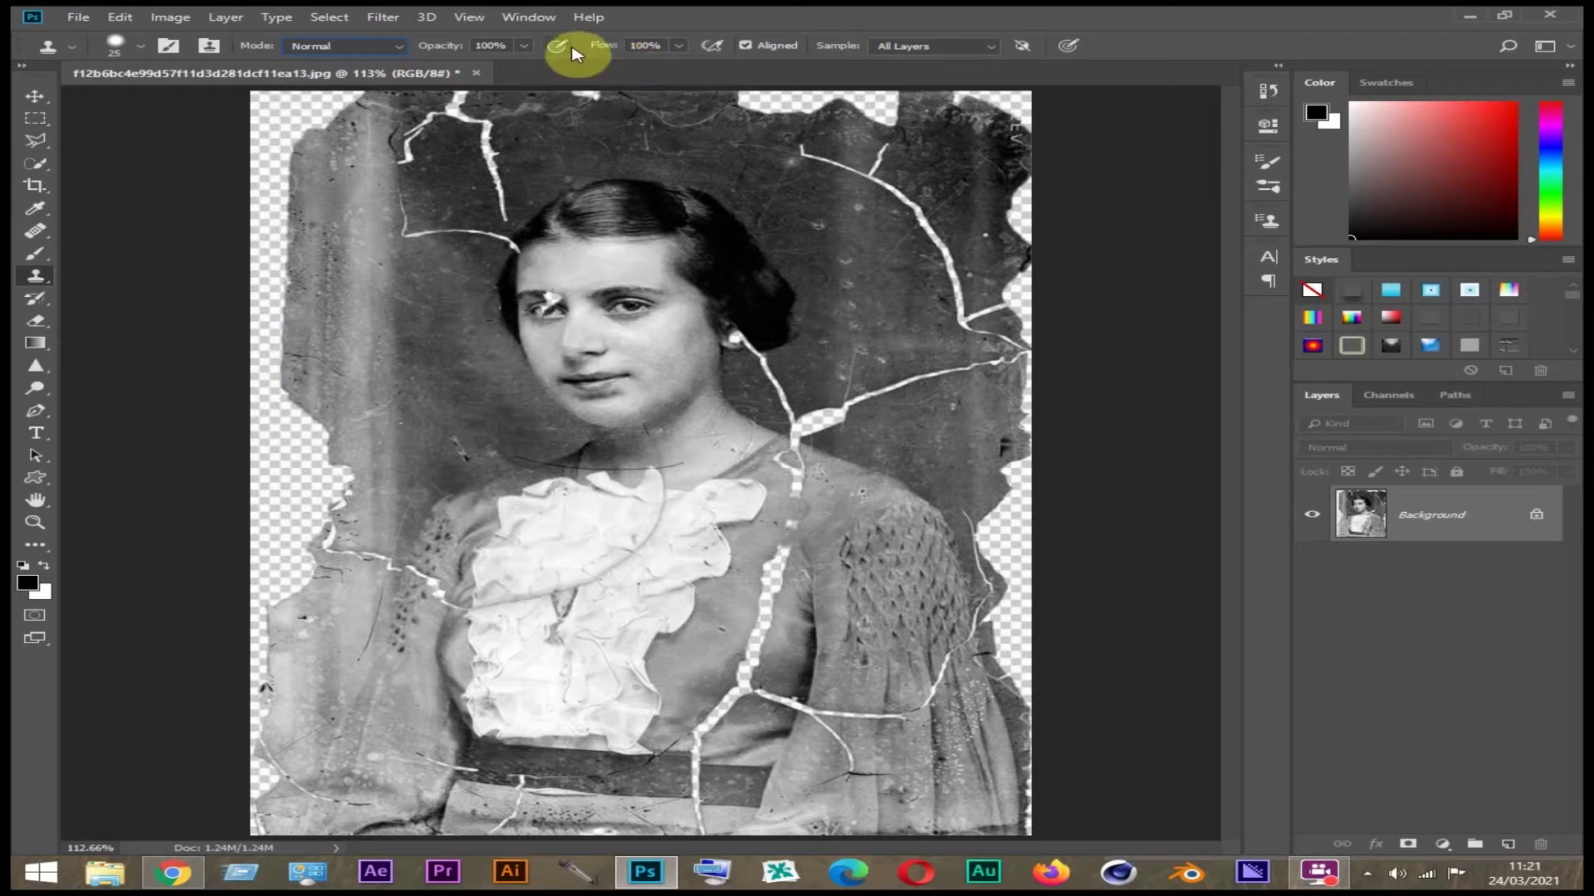
{"action": "left_click", "coordinate": [989, 51]}
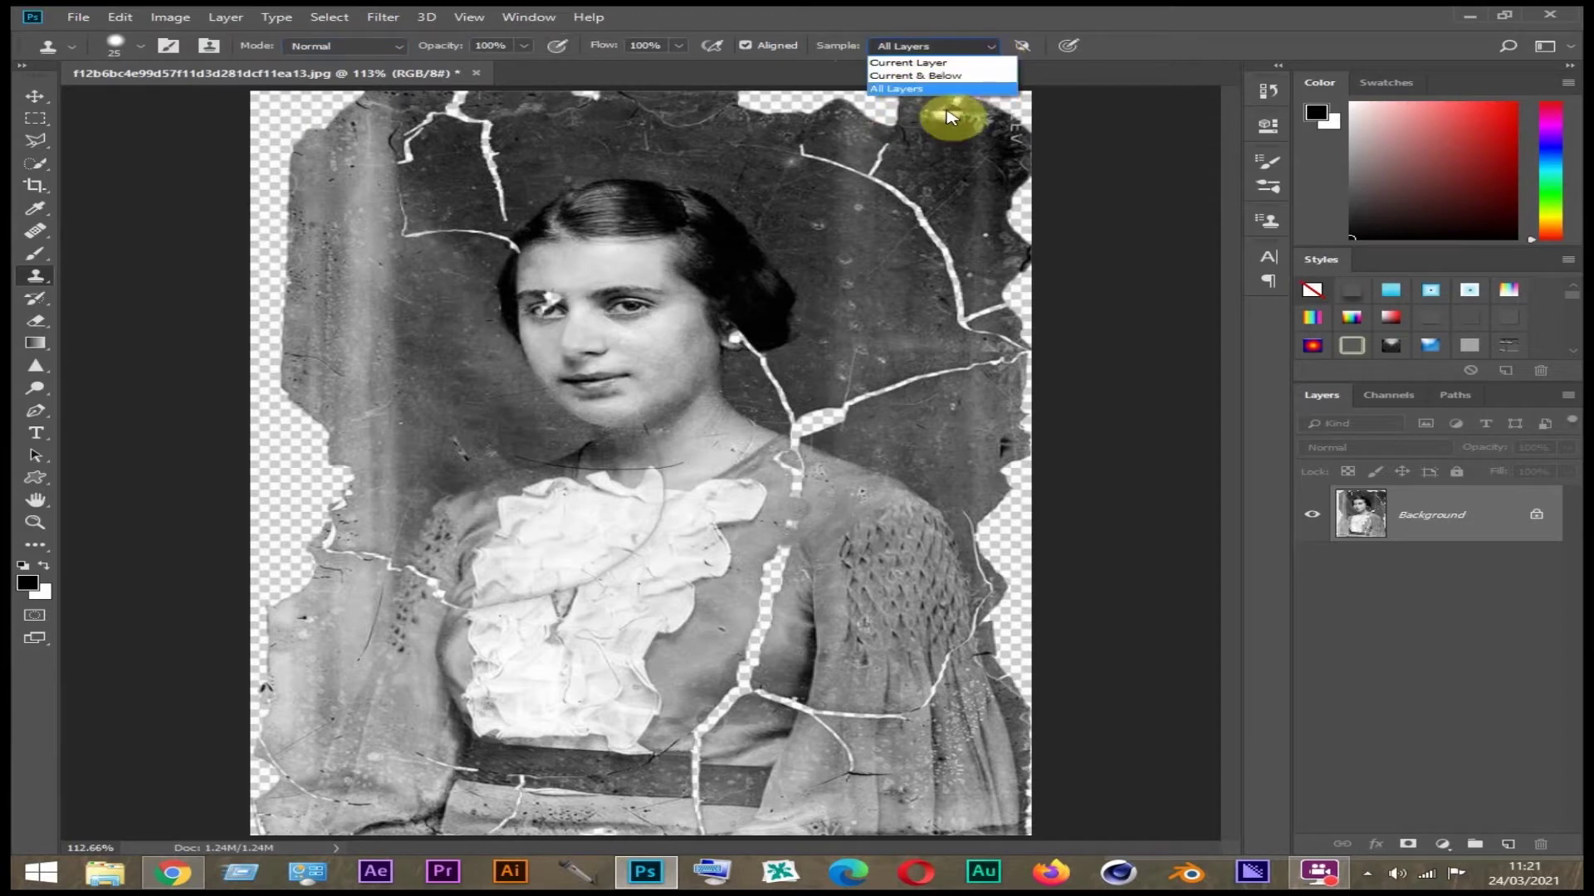
{"action": "left_click", "coordinate": [907, 89]}
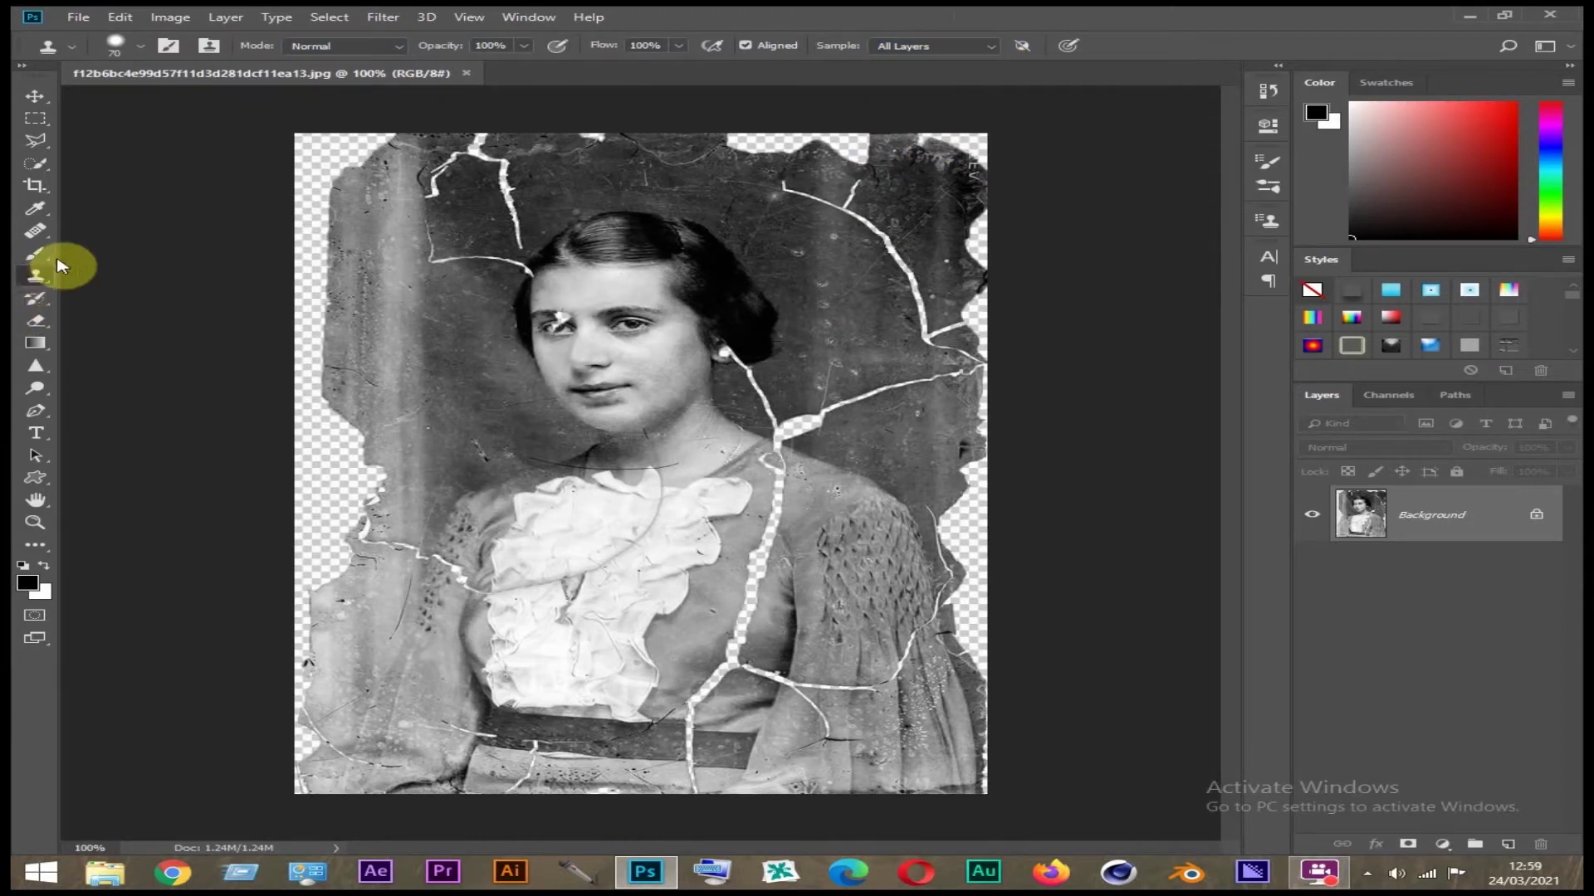
{"action": "left_click", "coordinate": [615, 606], "text": "alt"}
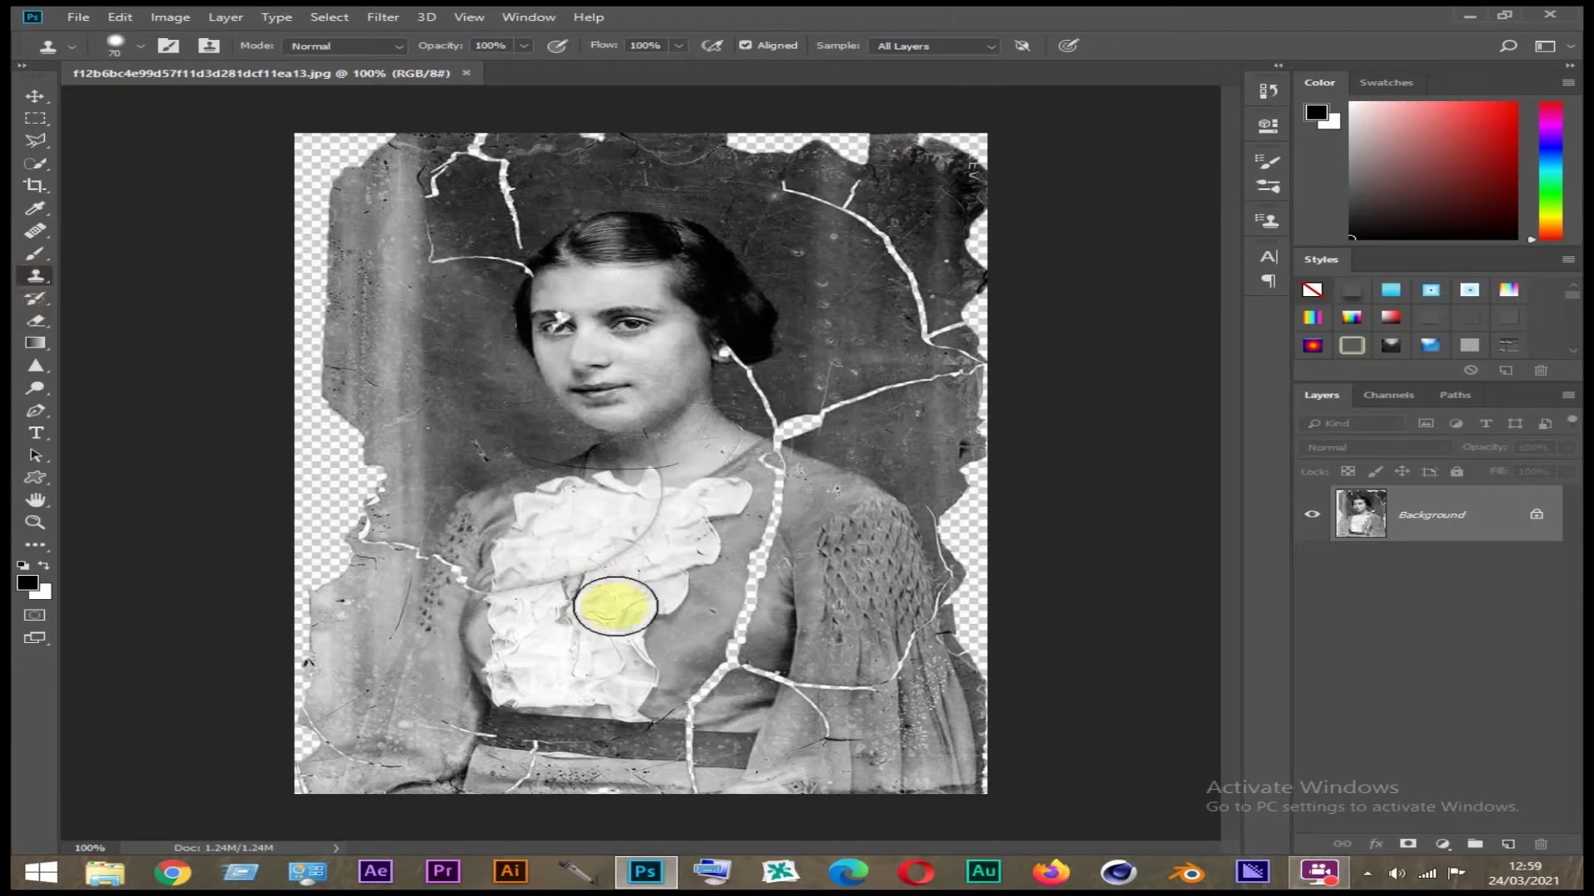
{"action": "left_click", "coordinate": [665, 487]}
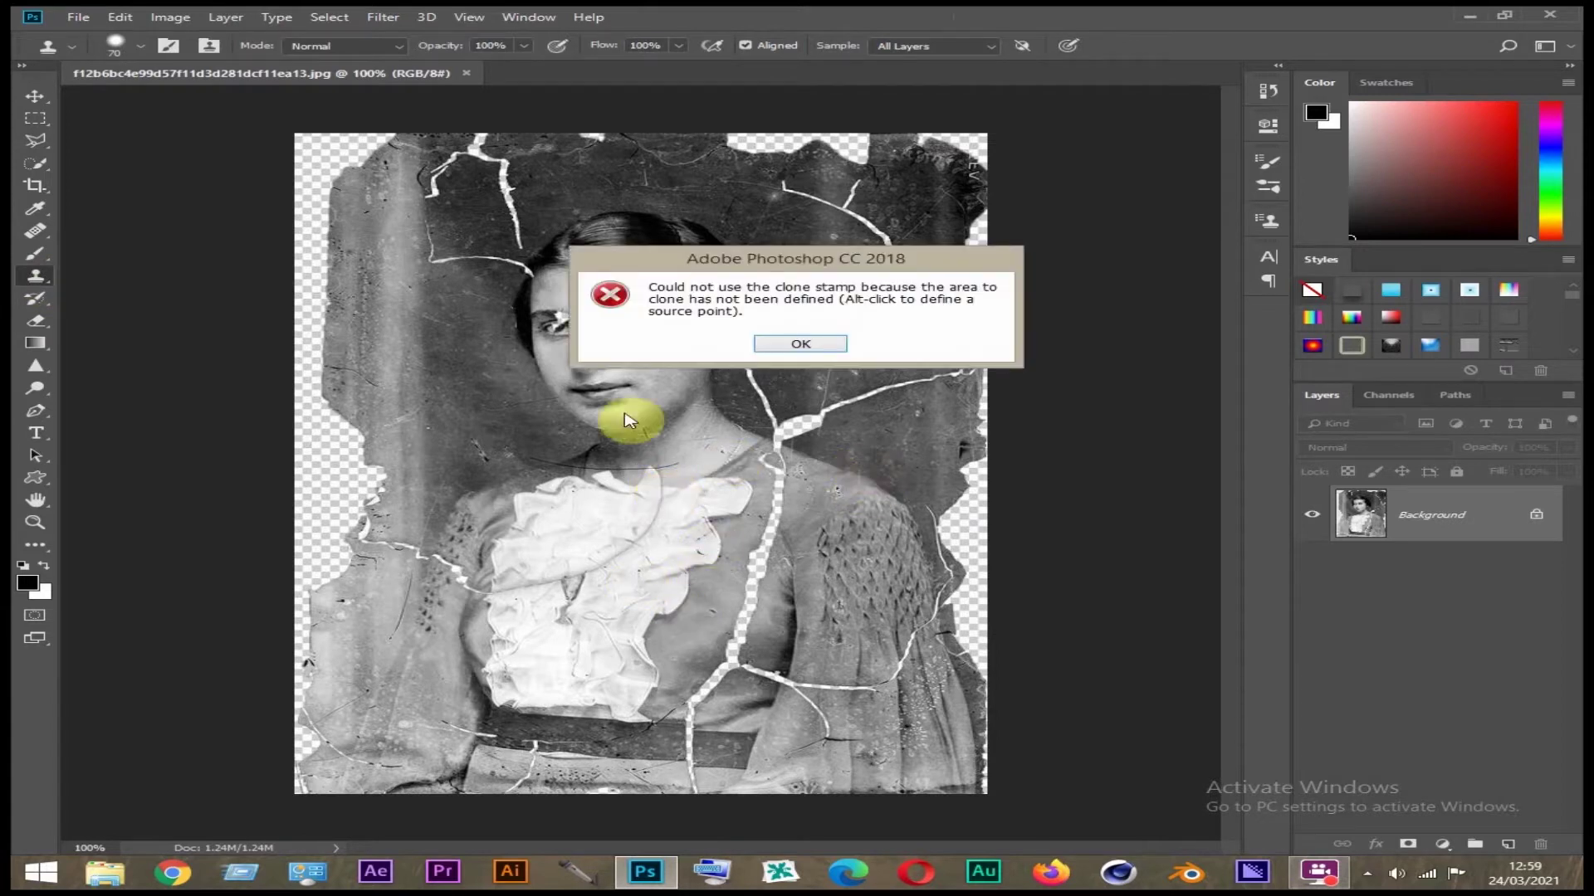
{"action": "left_click", "coordinate": [804, 344]}
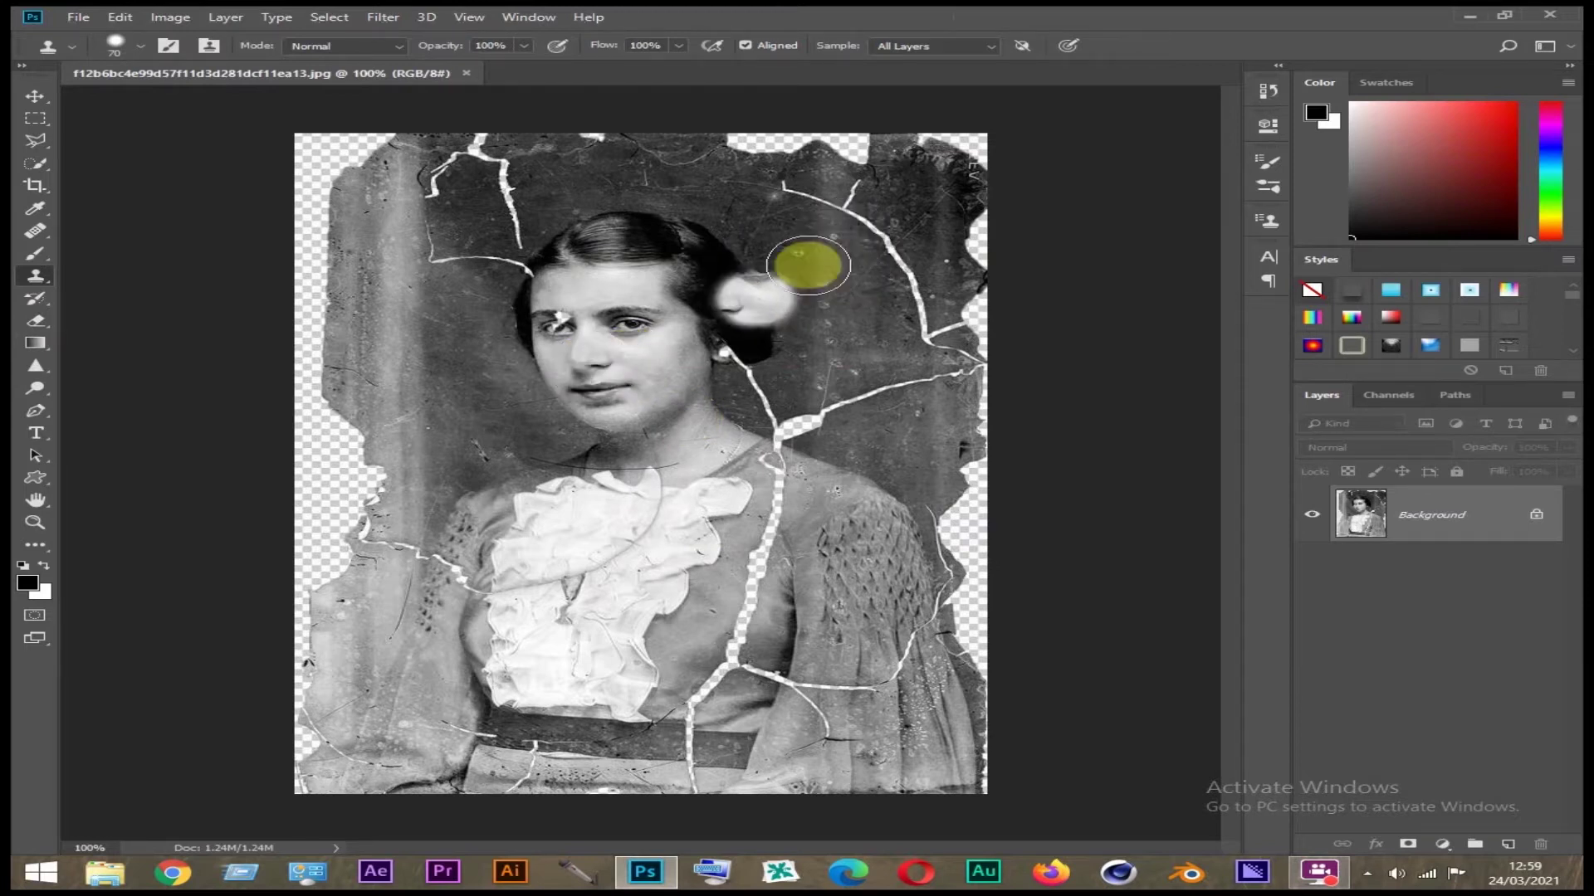
{"action": "mouse_move", "coordinate": [914, 207]}
{"action": "left_mouse_down"}
{"action": "mouse_move", "coordinate": [914, 182]}
{"action": "mouse_move", "coordinate": [942, 233]}
{"action": "mouse_move", "coordinate": [839, 213]}
{"action": "mouse_move", "coordinate": [954, 232]}
{"action": "mouse_move", "coordinate": [963, 190]}
{"action": "mouse_move", "coordinate": [872, 149]}
{"action": "mouse_move", "coordinate": [872, 221]}
{"action": "mouse_move", "coordinate": [918, 221]}
{"action": "mouse_move", "coordinate": [935, 333]}
{"action": "mouse_move", "coordinate": [889, 420]}
{"action": "mouse_move", "coordinate": [943, 224]}
{"action": "mouse_move", "coordinate": [783, 409]}
{"action": "left_mouse_up"}
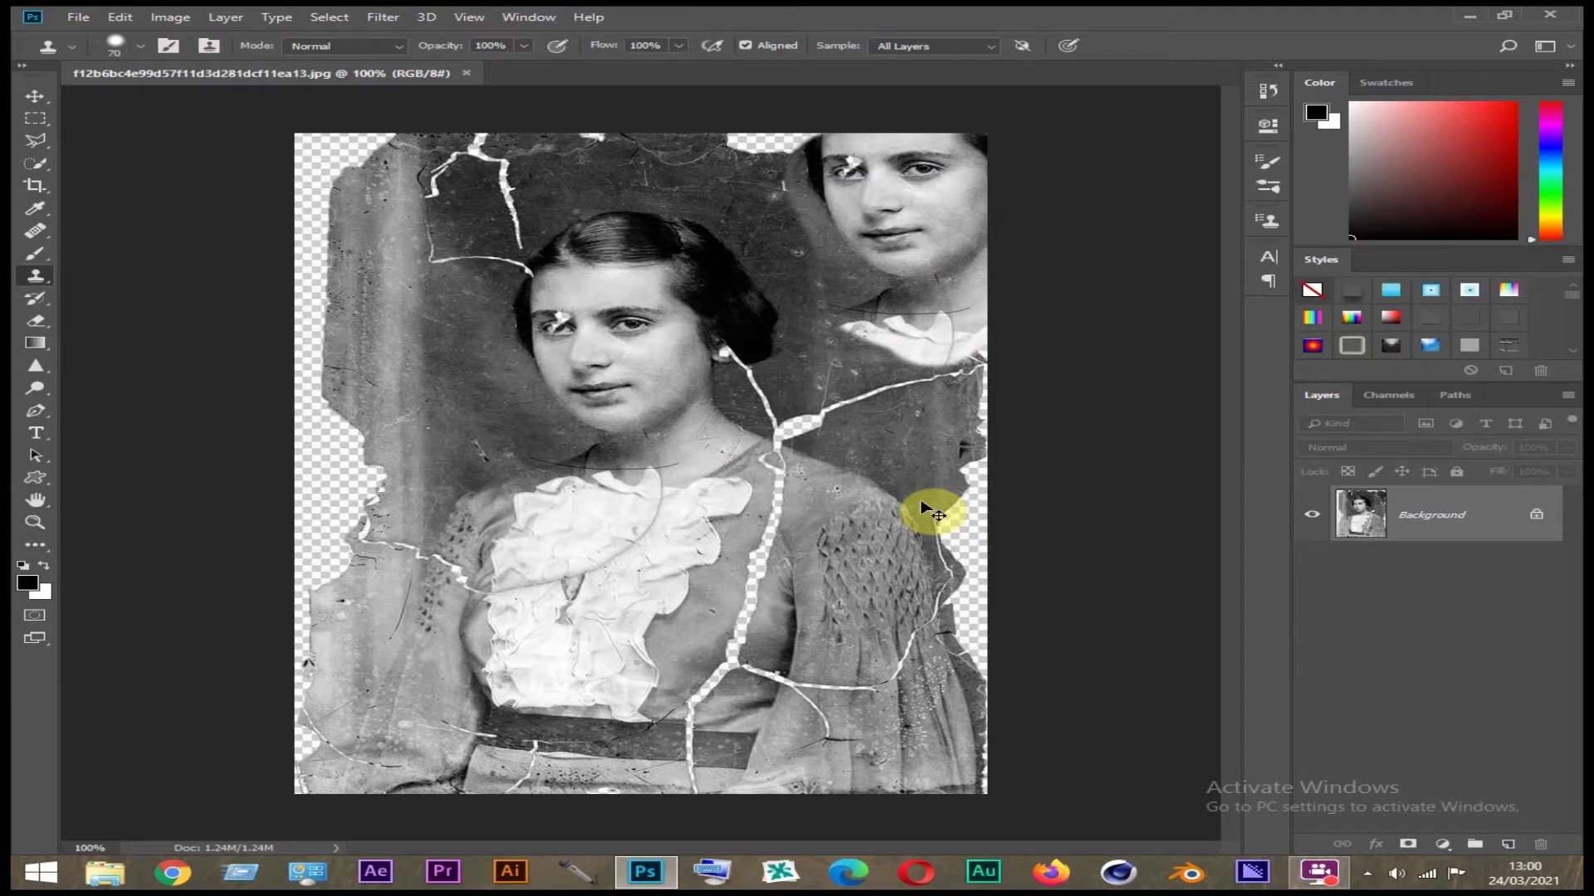
{"action": "key", "text": "ctrl+z"}
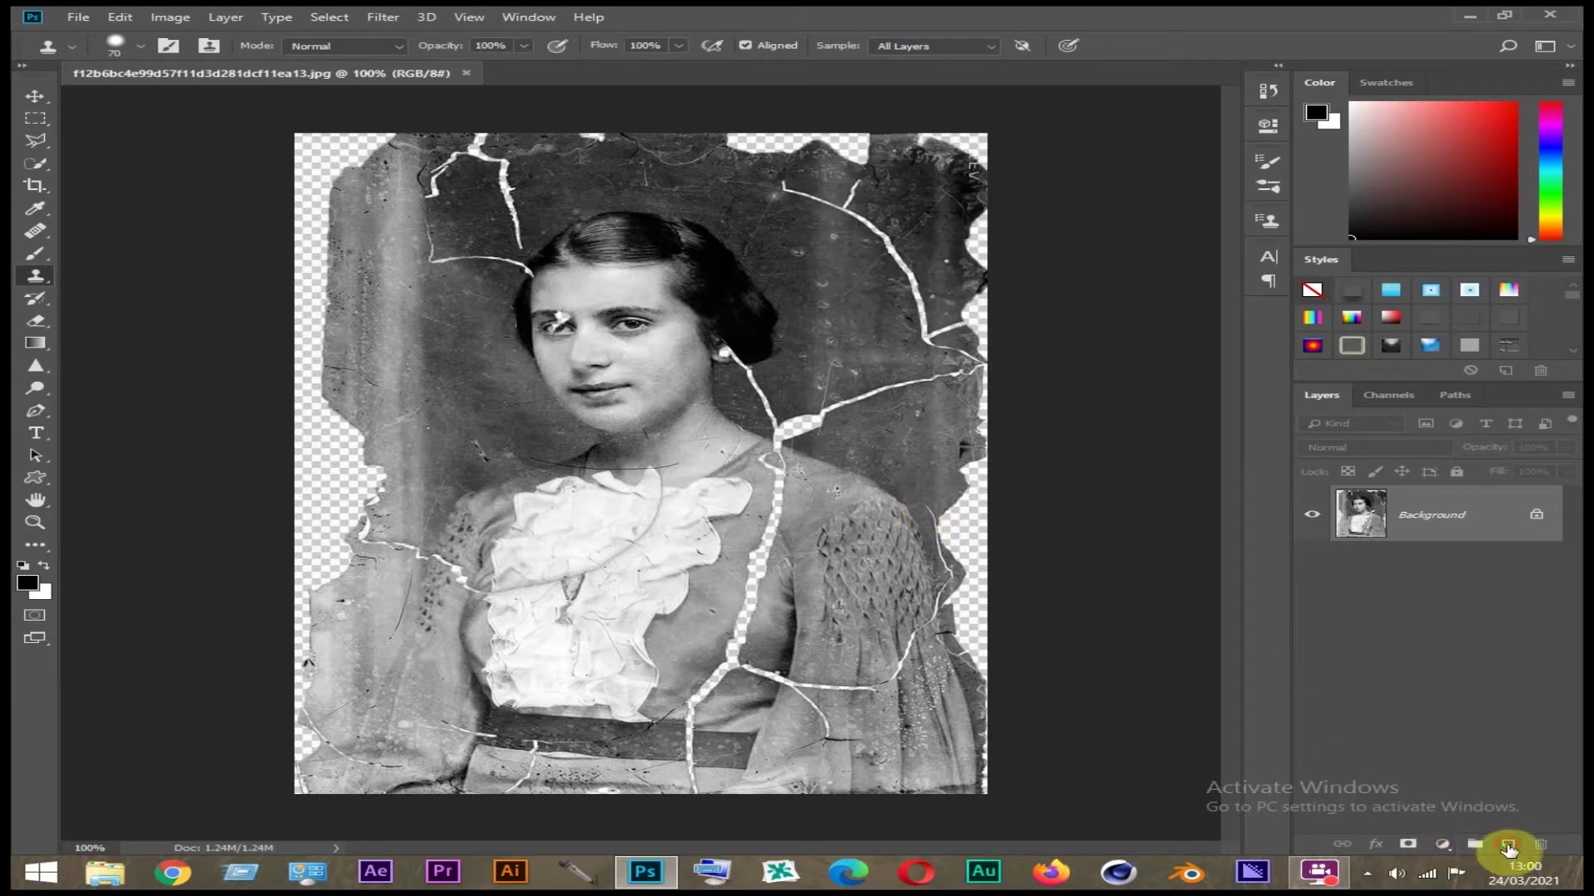
{"action": "left_click", "coordinate": [1509, 848]}
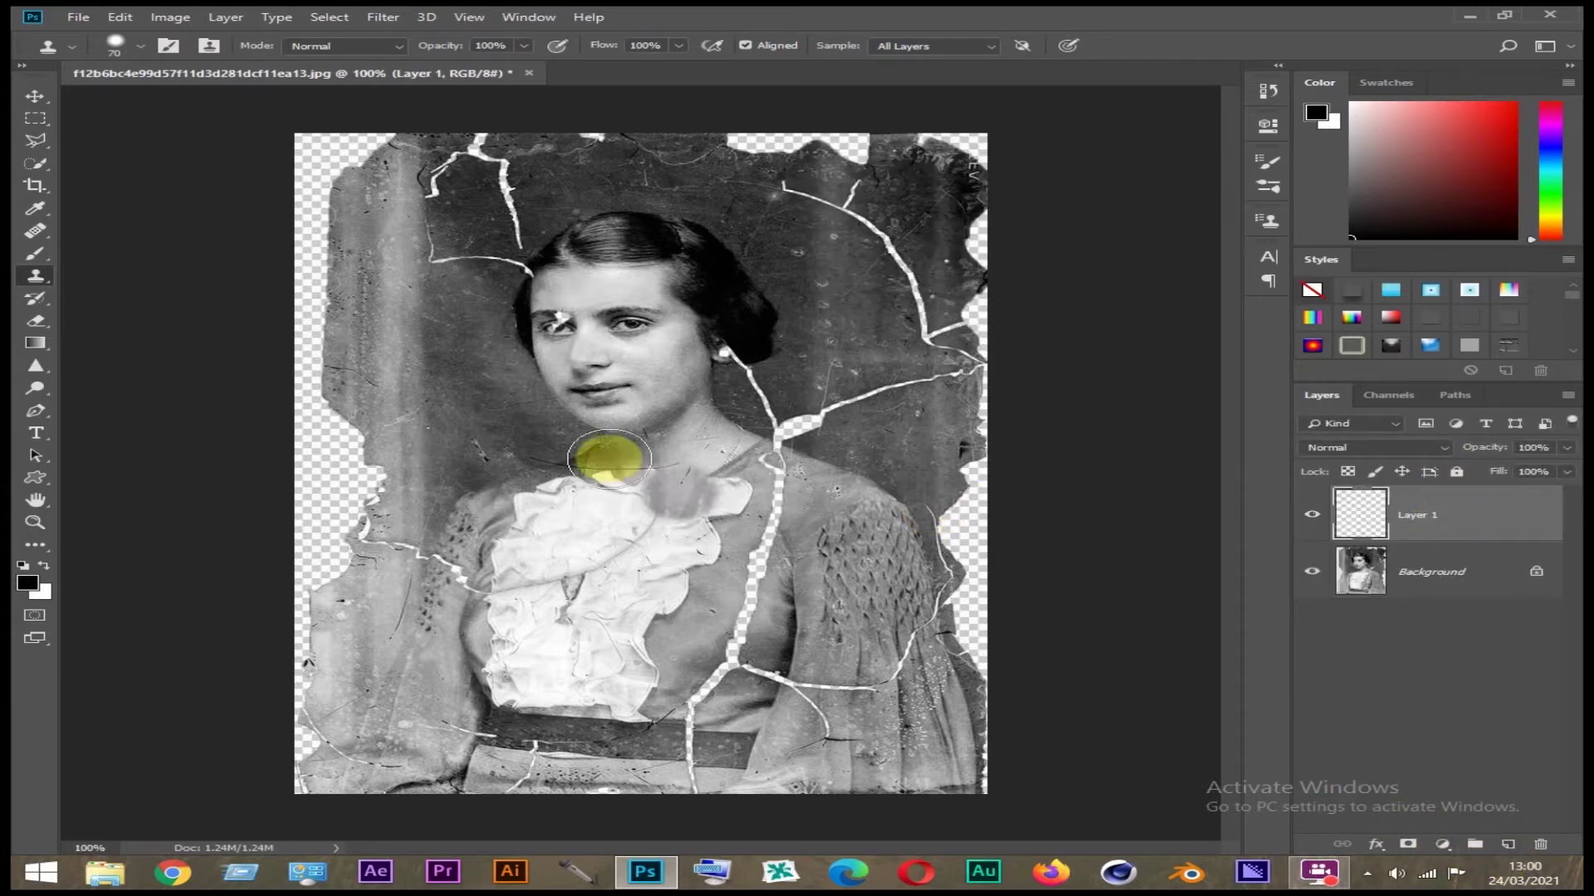
{"action": "left_click", "coordinate": [630, 369], "text": "alt"}
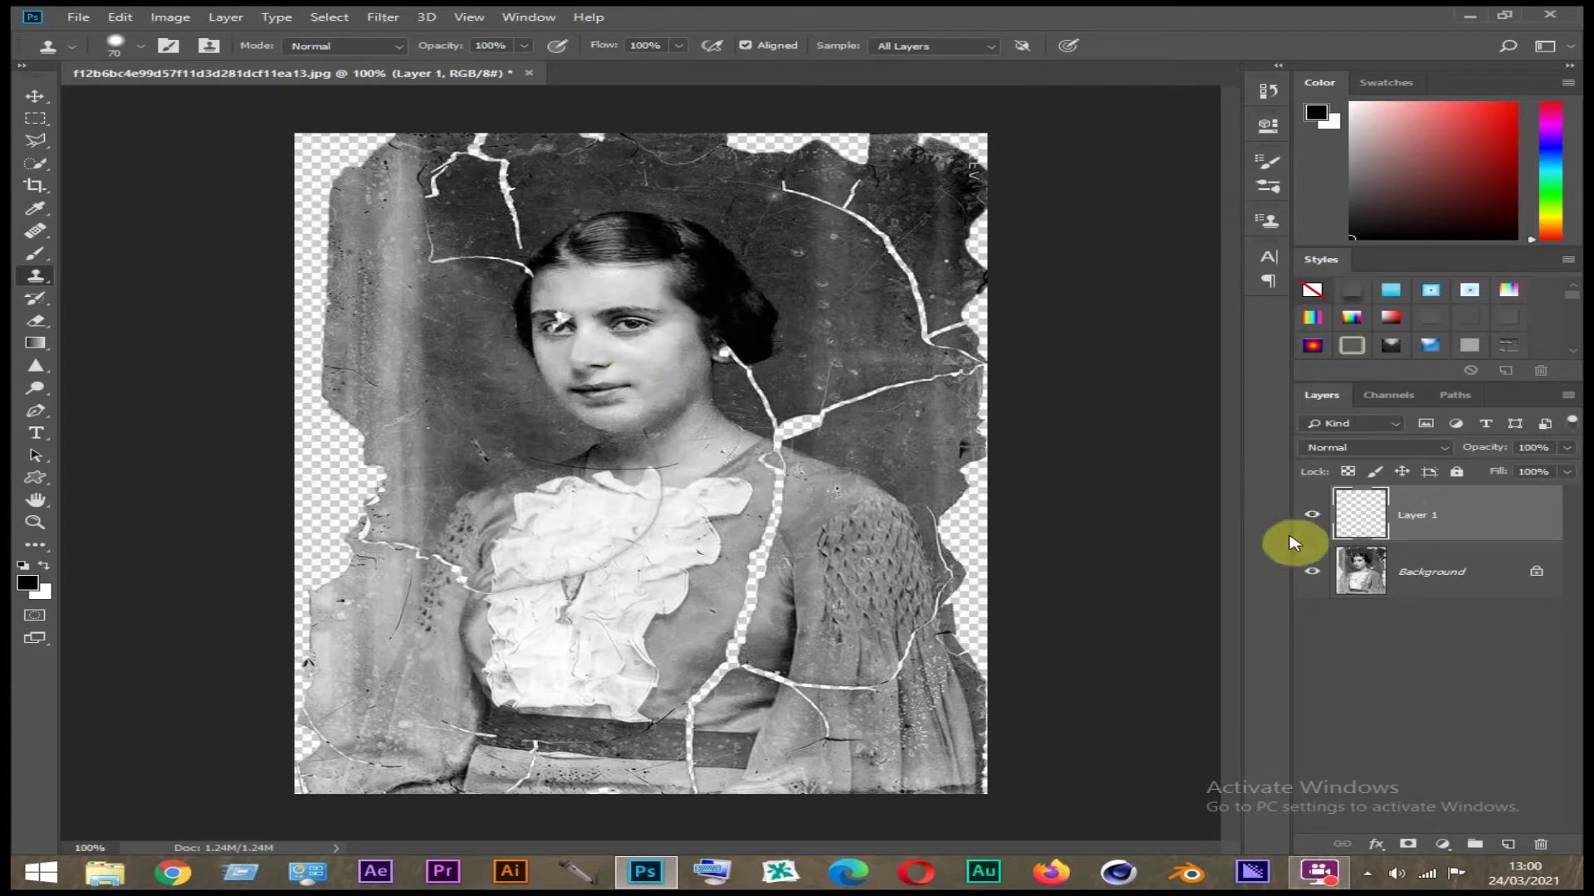
{"action": "left_click", "coordinate": [1416, 580]}
{"action": "left_click", "coordinate": [647, 368], "text": "alt"}
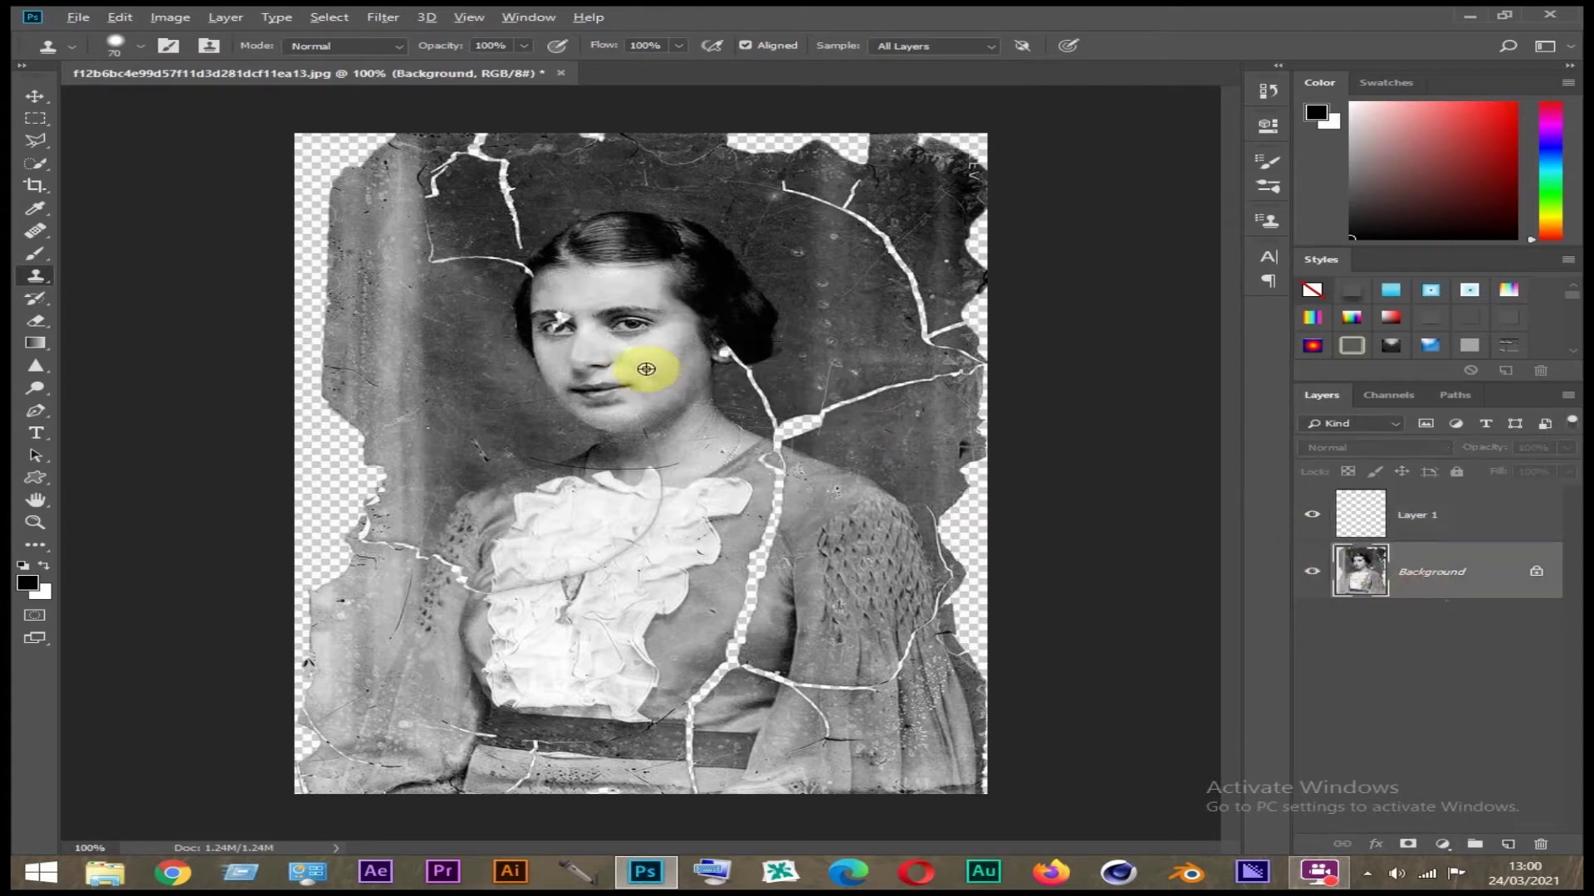
{"action": "left_click", "coordinate": [1458, 521]}
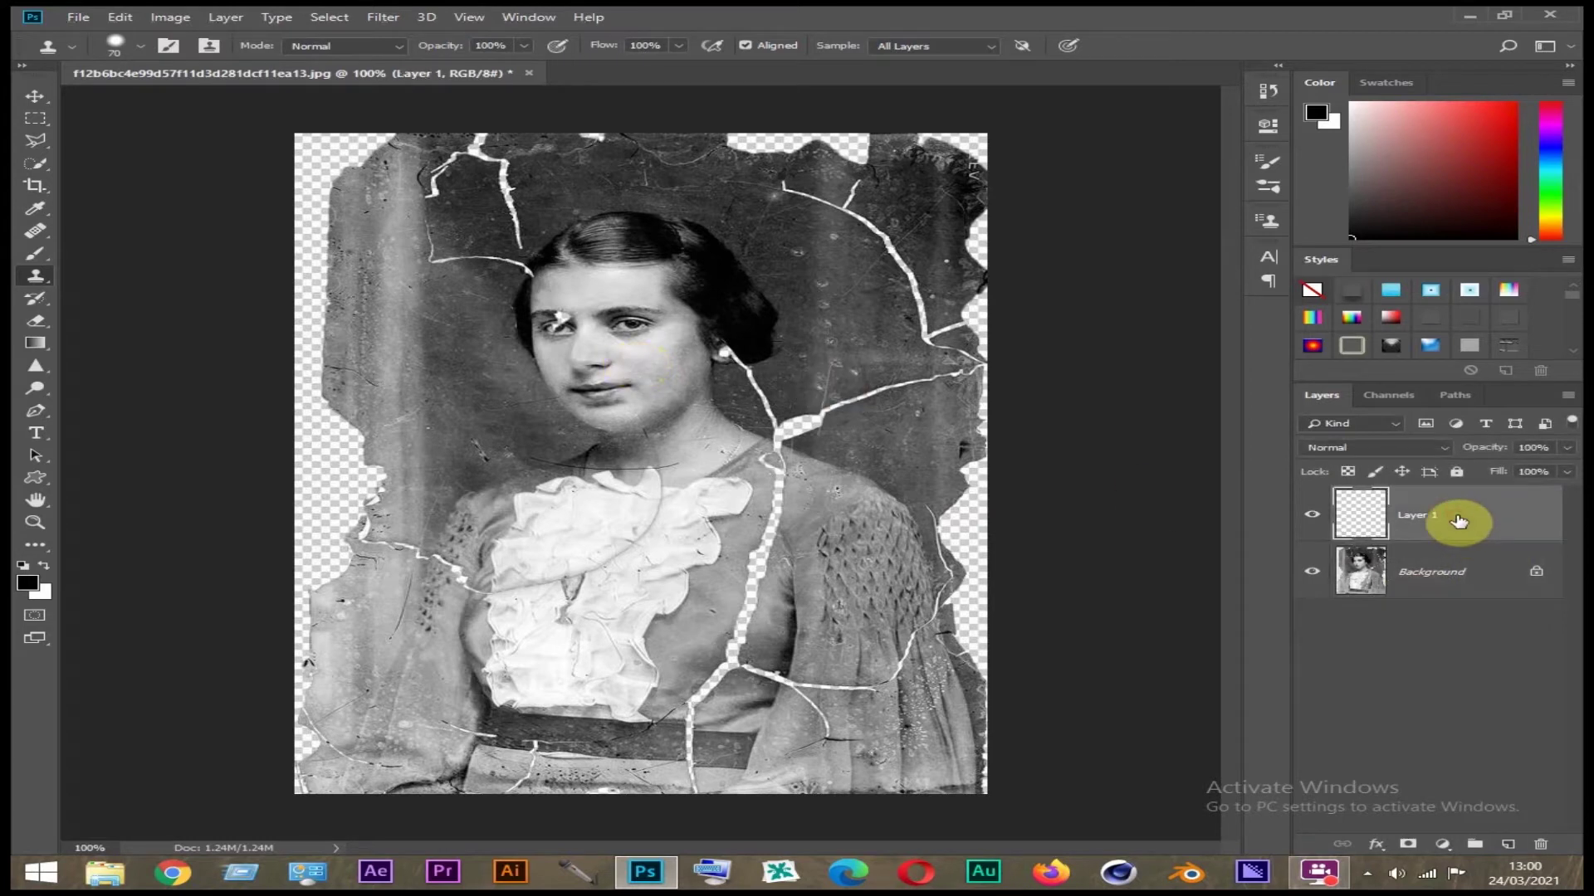
{"action": "mouse_move", "coordinate": [883, 206]}
{"action": "left_mouse_down"}
{"action": "mouse_move", "coordinate": [921, 177]}
{"action": "mouse_move", "coordinate": [926, 289]}
{"action": "mouse_move", "coordinate": [901, 394]}
{"action": "left_mouse_up"}
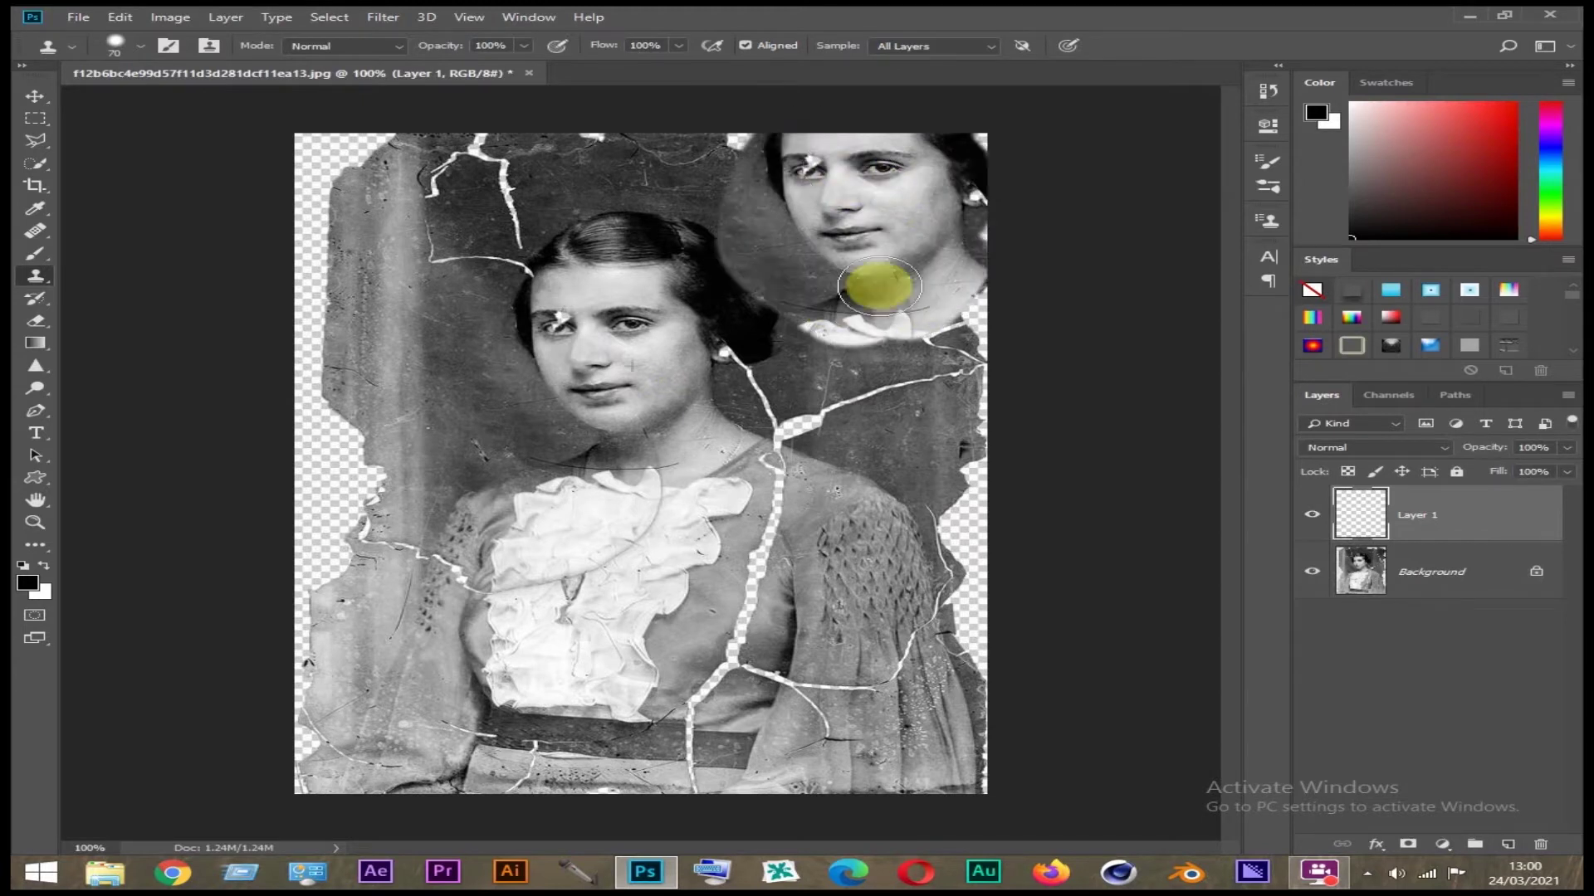
{"action": "left_click", "coordinate": [29, 97]}
{"action": "mouse_move", "coordinate": [786, 285]}
{"action": "left_mouse_down"}
{"action": "mouse_move", "coordinate": [455, 391]}
{"action": "mouse_move", "coordinate": [611, 567]}
{"action": "left_mouse_up"}
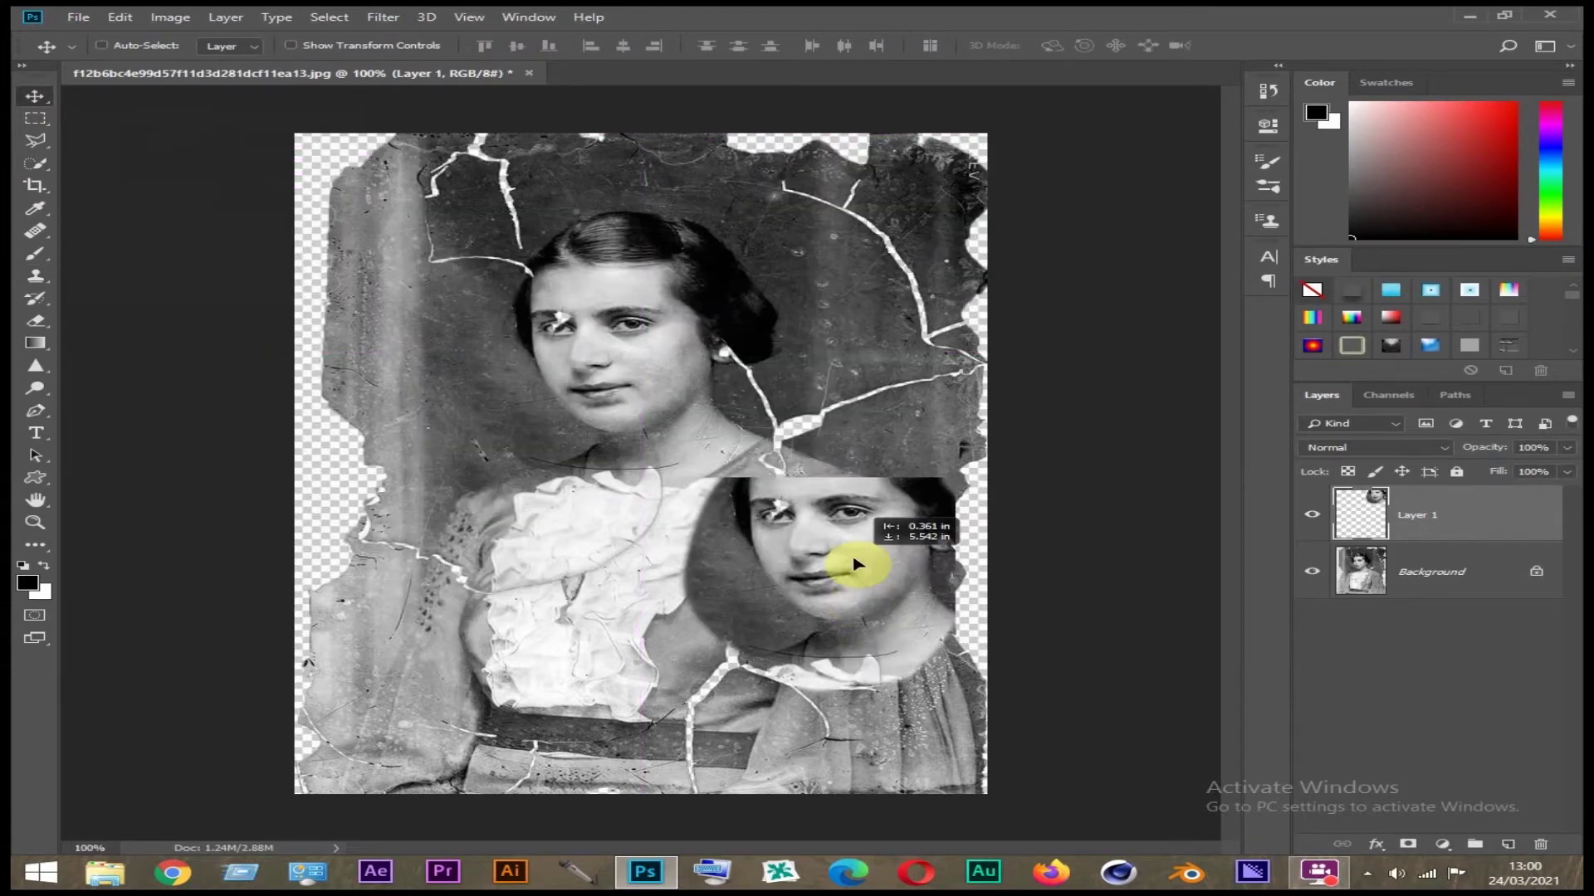
{"action": "left_click_drag", "start_coordinate": [611, 566], "coordinate": [820, 513]}
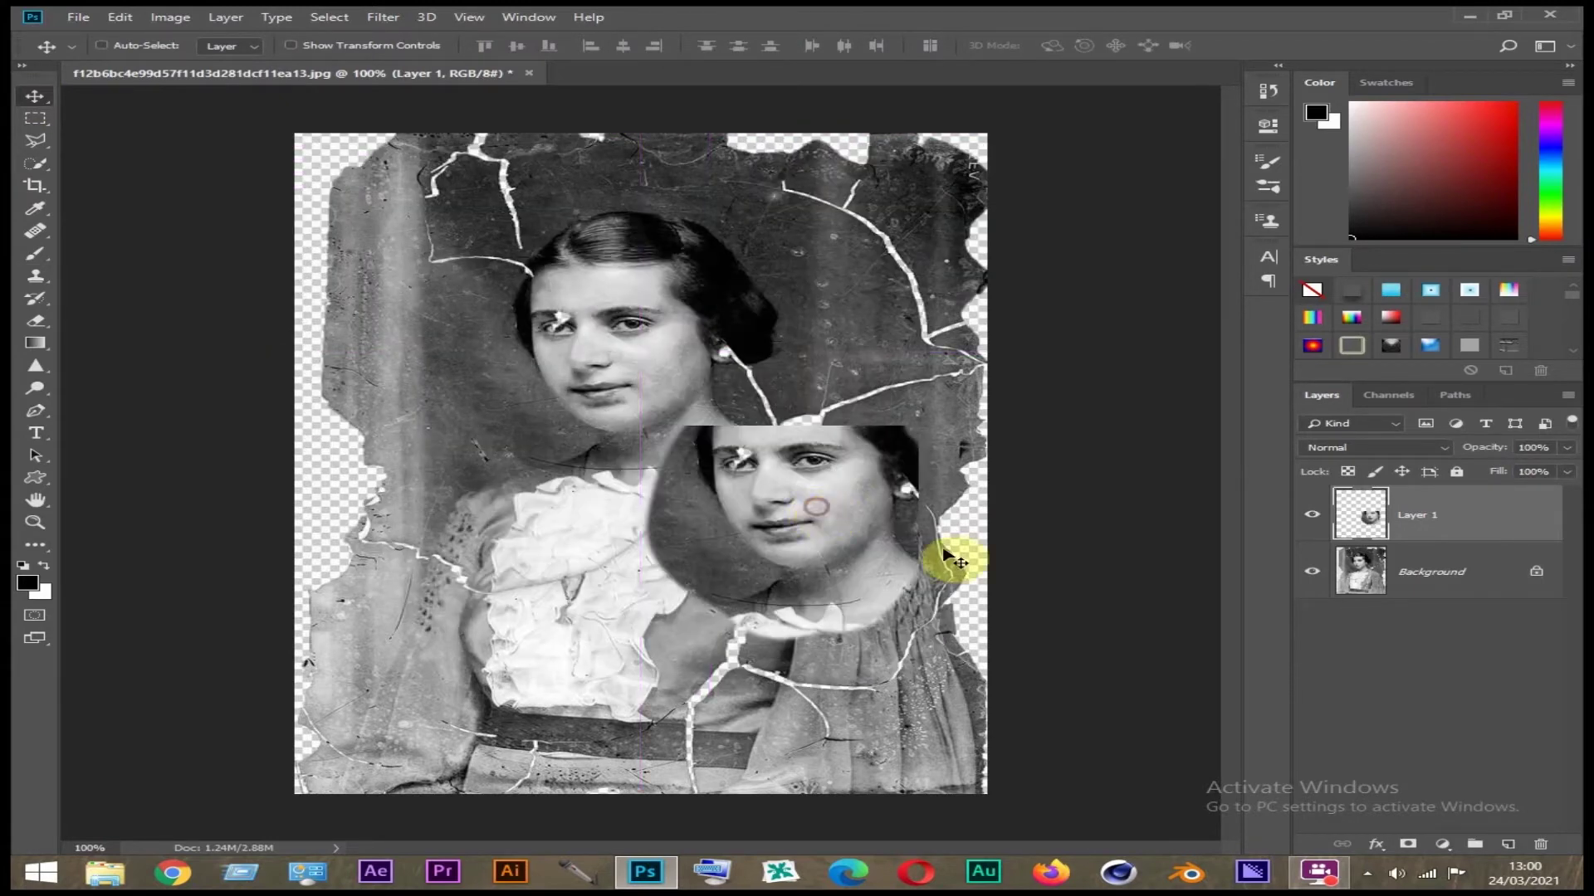
{"action": "left_click", "coordinate": [1571, 453]}
{"action": "left_click_drag", "start_coordinate": [1513, 472], "coordinate": [1565, 470]}
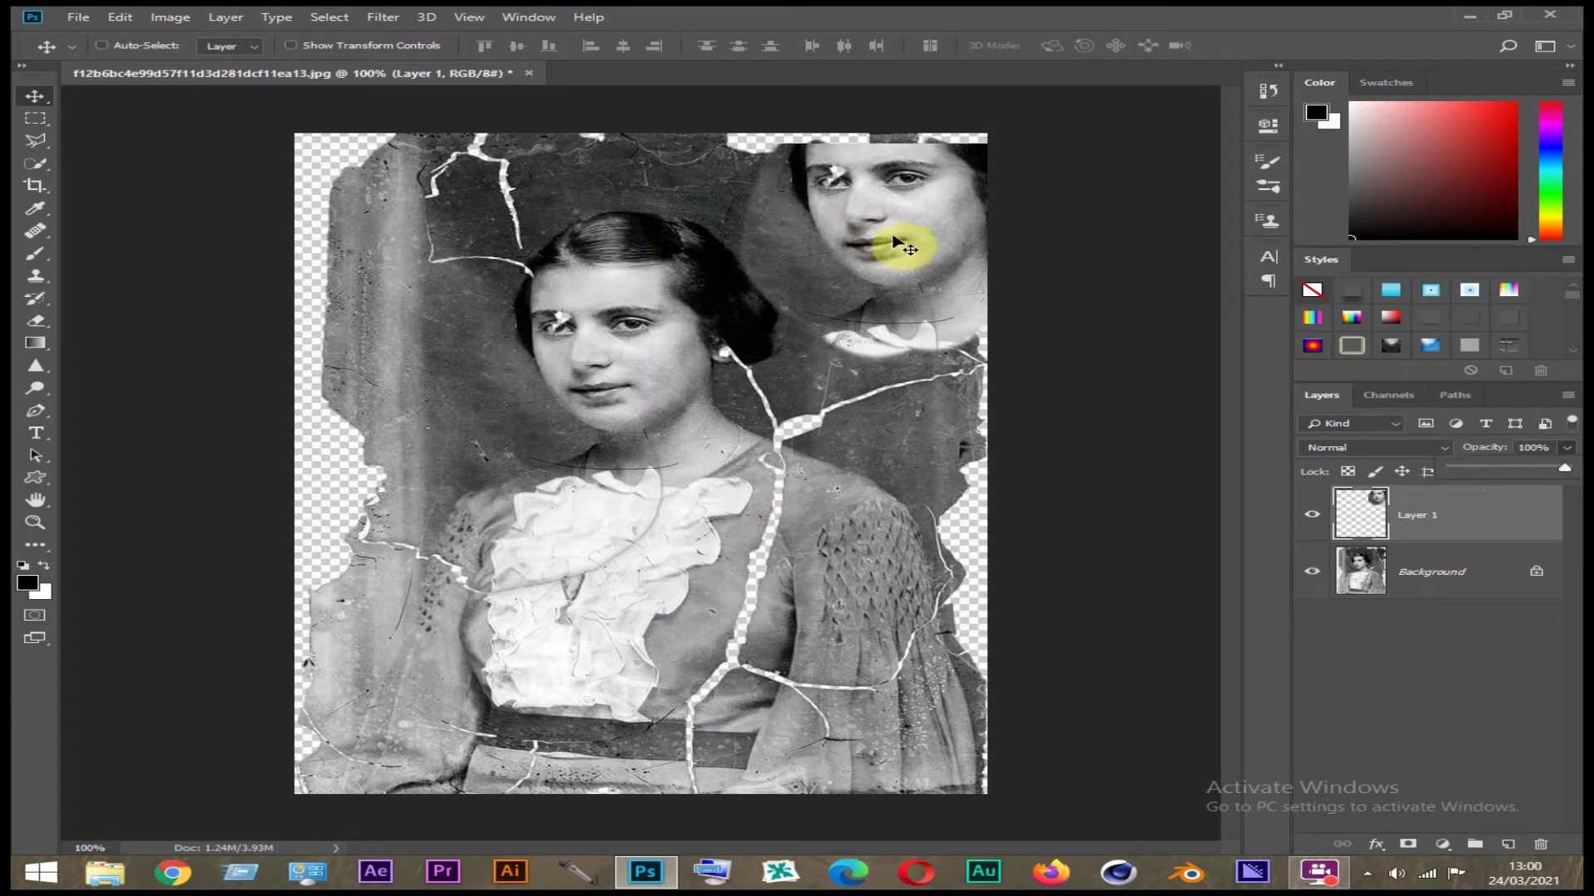
{"action": "mouse_move", "coordinate": [854, 249]}
{"action": "left_mouse_down"}
{"action": "mouse_move", "coordinate": [718, 279]}
{"action": "mouse_move", "coordinate": [856, 290]}
{"action": "mouse_move", "coordinate": [805, 342]}
{"action": "left_mouse_up"}
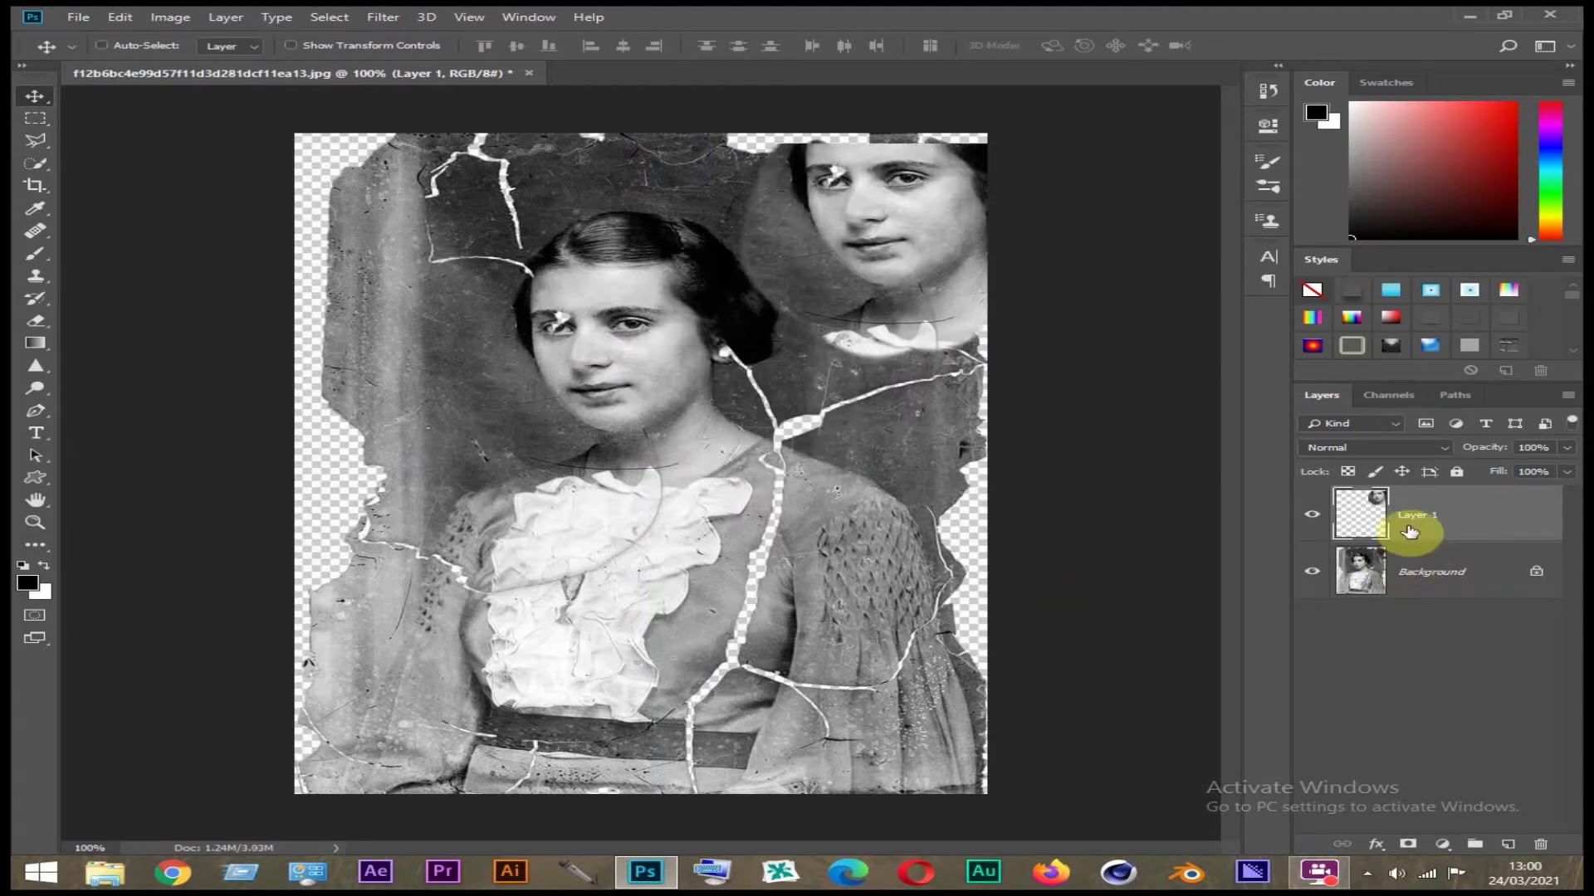
{"action": "left_click_drag", "start_coordinate": [1511, 515], "coordinate": [1540, 842]}
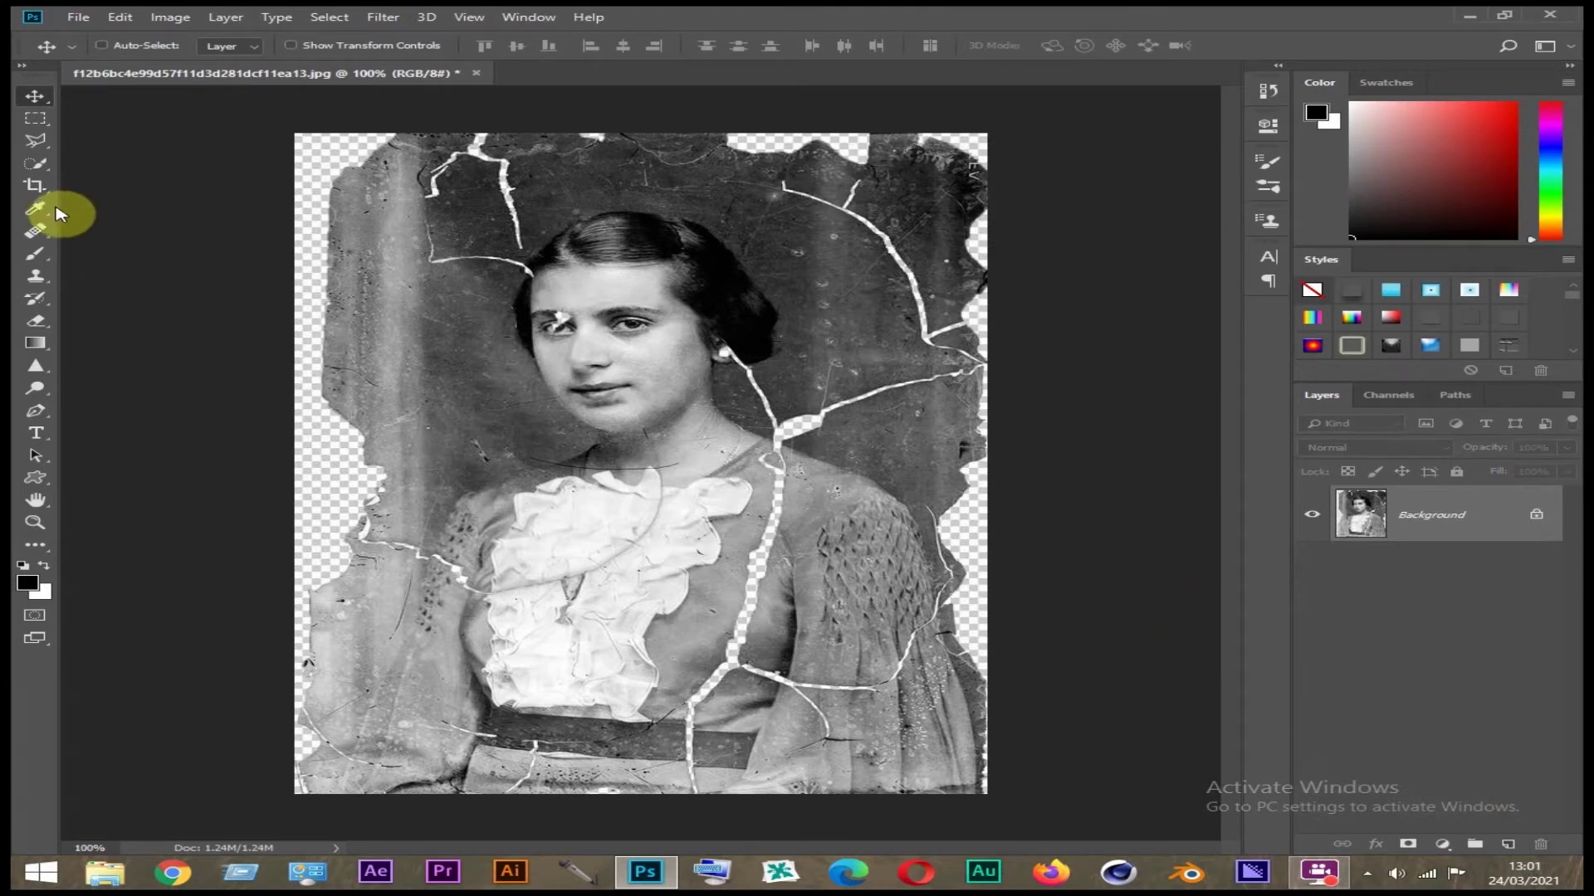
Set brush hardness to 100%, sample sweater texture, and undo the first shoulder patch
{"action": "left_click", "coordinate": [36, 275]}
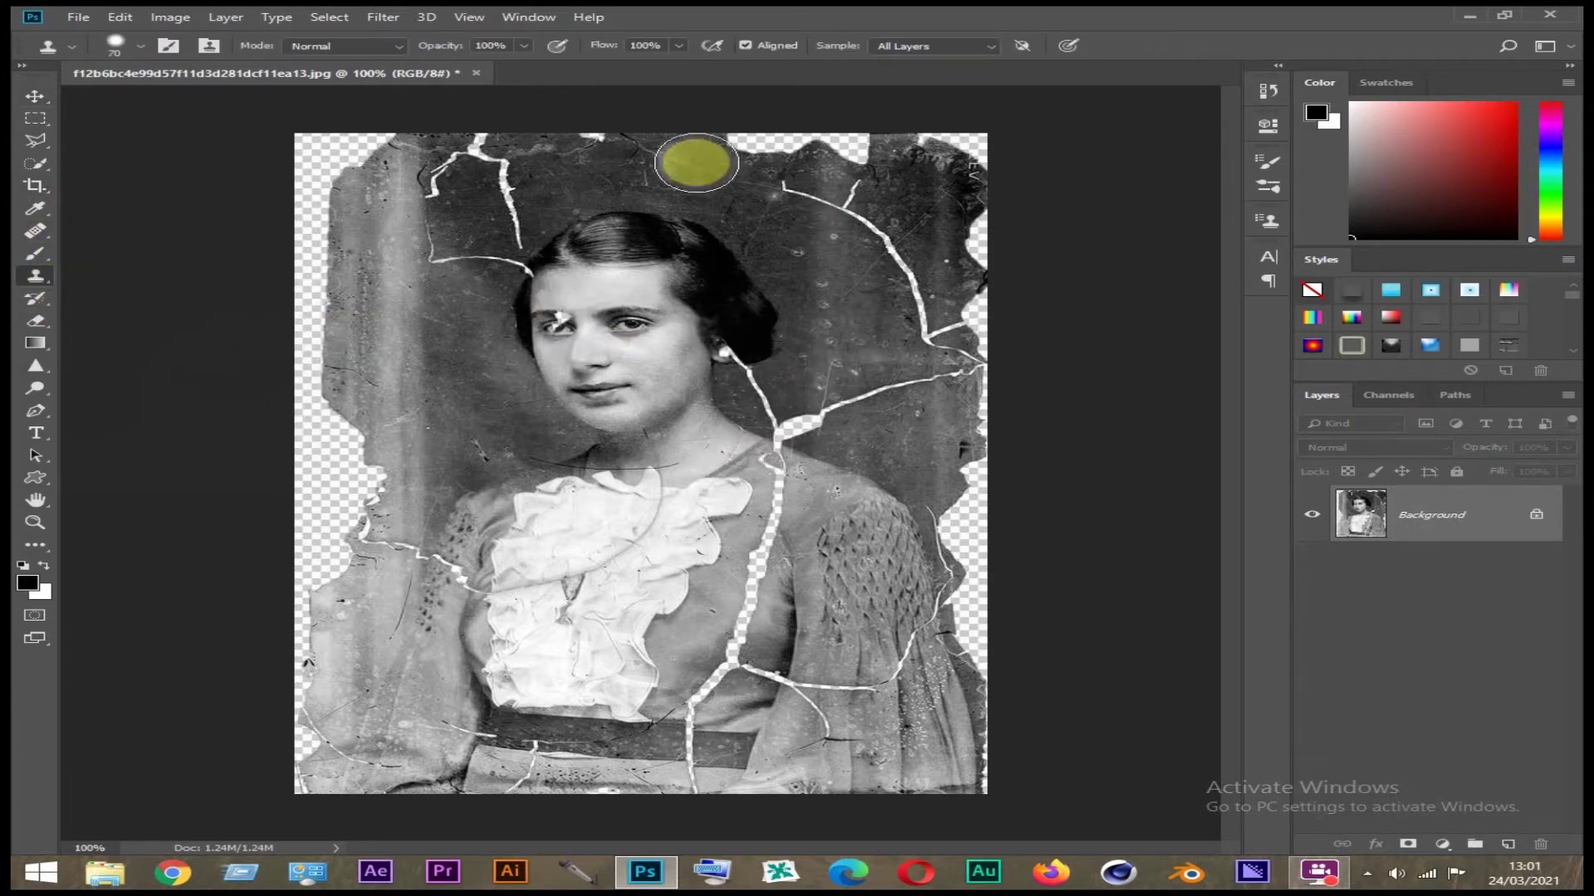
{"action": "right_click", "coordinate": [733, 203]}
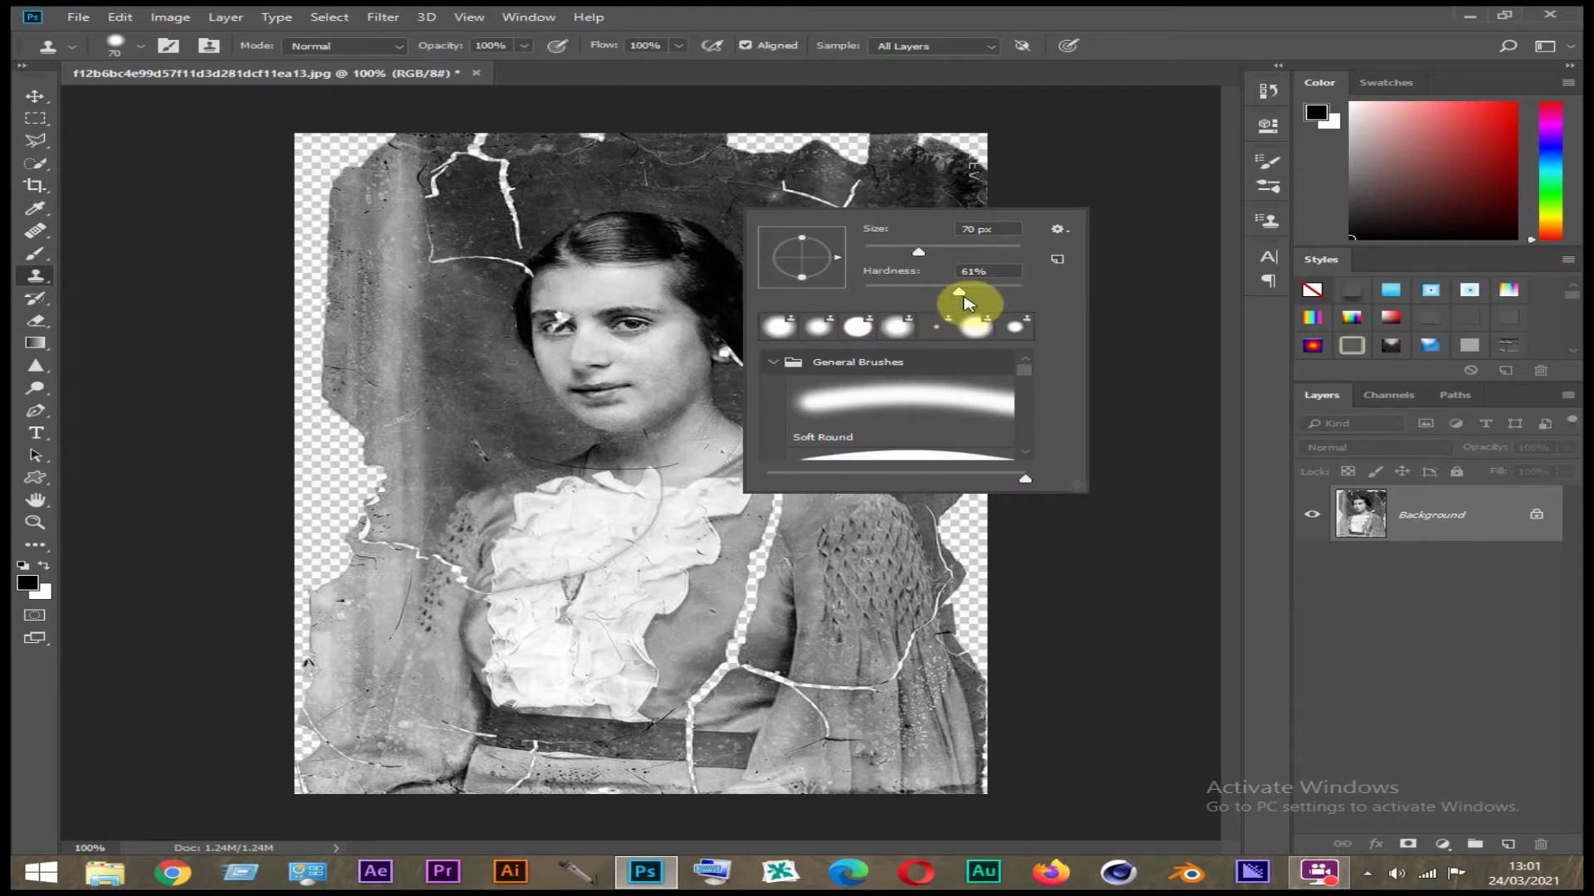
{"action": "left_click_drag", "start_coordinate": [961, 295], "coordinate": [1027, 295]}
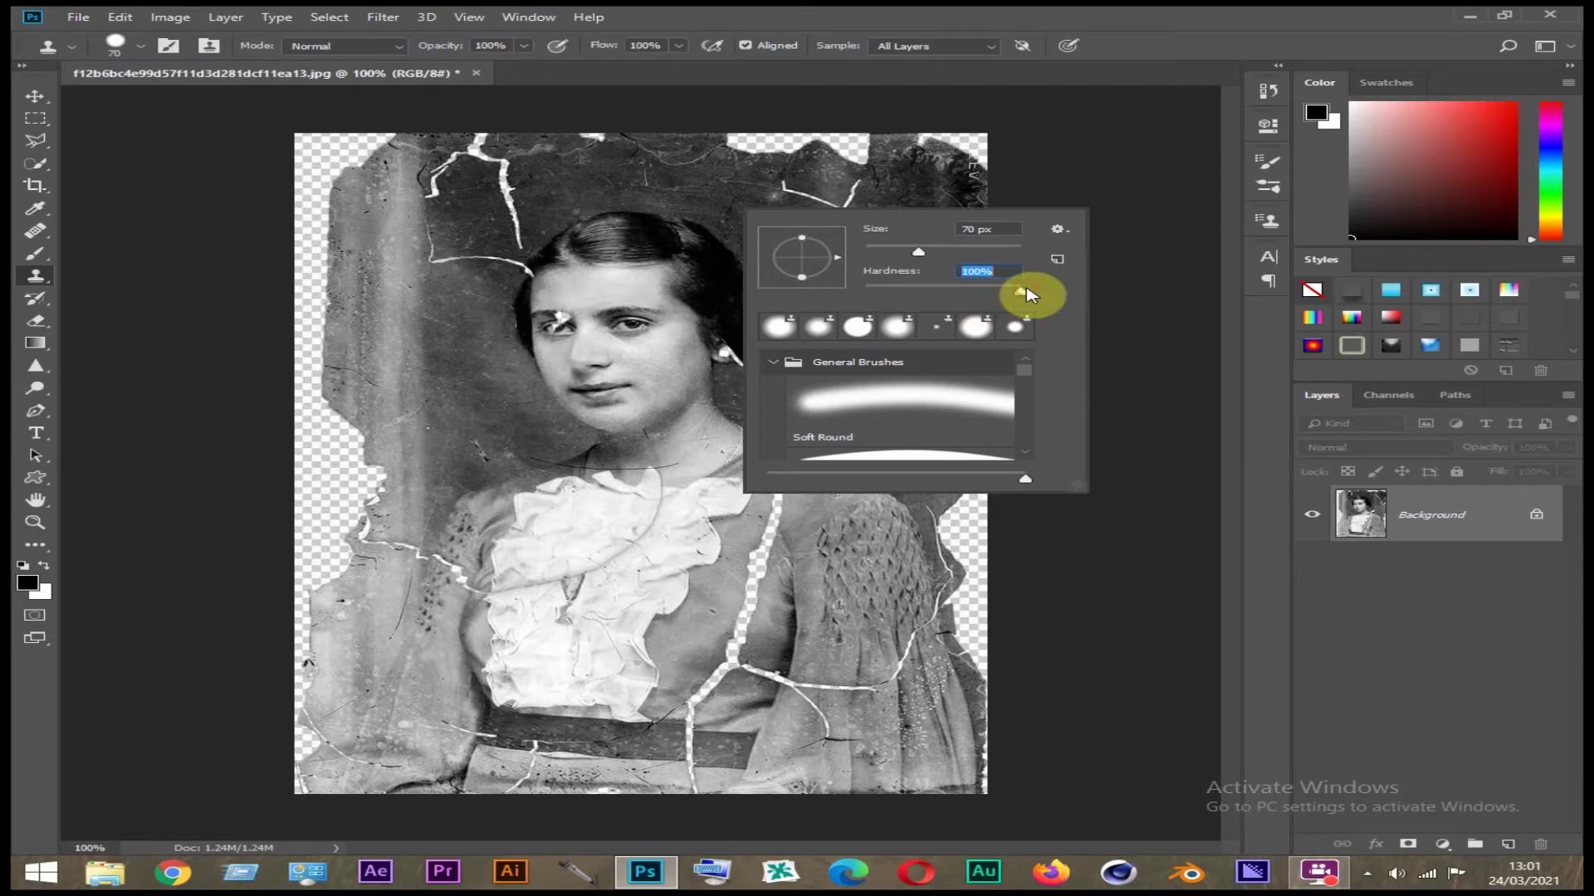
{"action": "left_click", "coordinate": [1184, 14]}
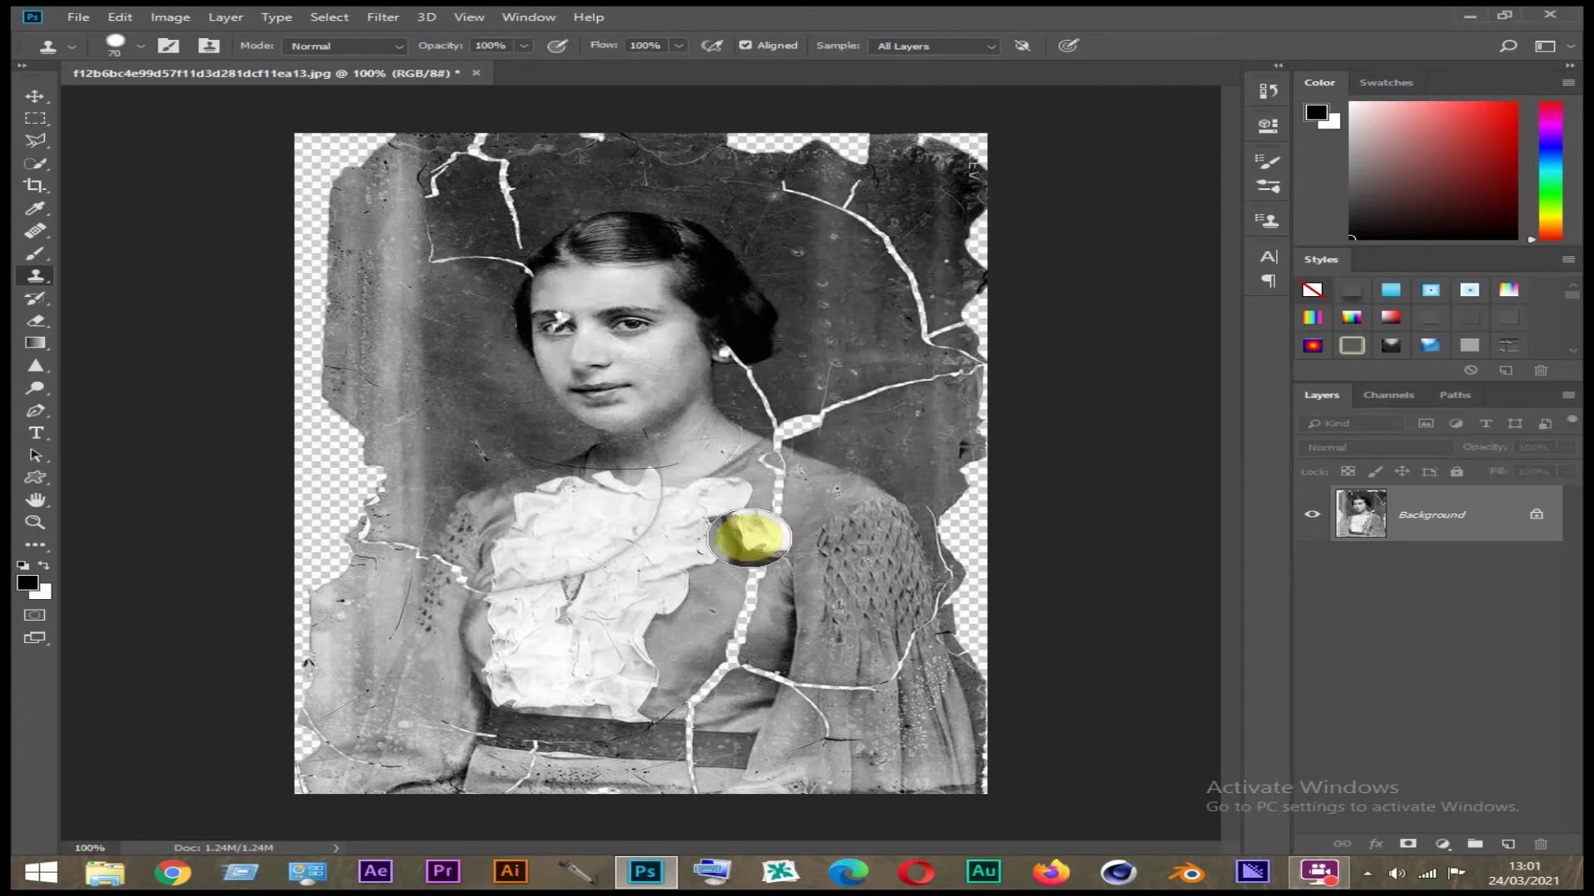
{"action": "scroll", "coordinate": [750, 538], "scroll_direction": "up", "scroll_amount": 1}
{"action": "left_click", "coordinate": [751, 545], "text": "alt"}
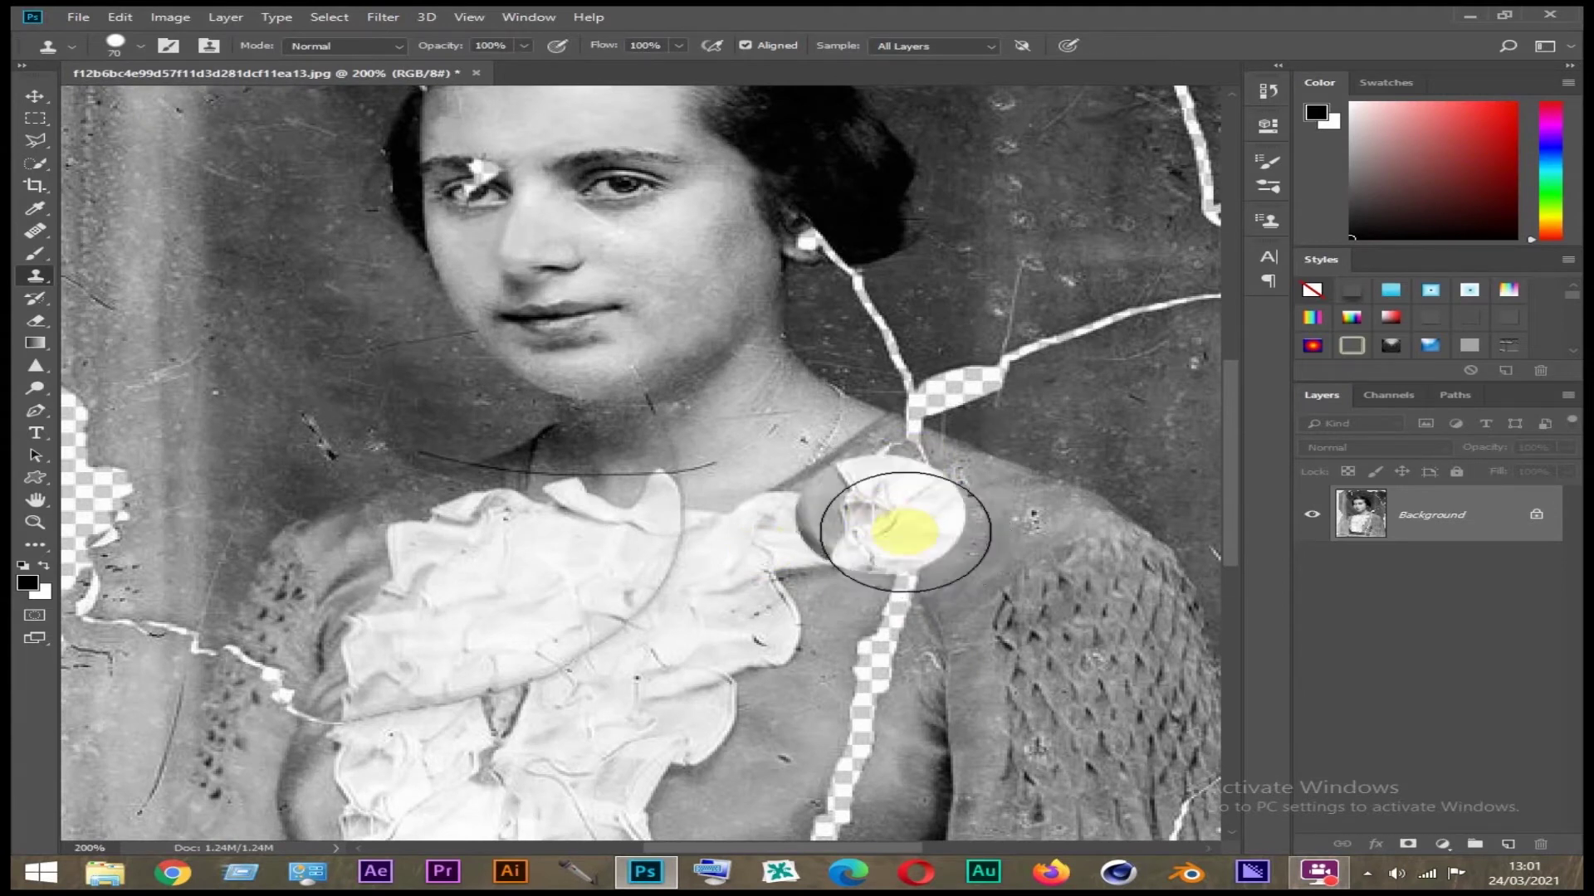
{"action": "key", "text": "bracketleft"}
{"action": "key", "text": "bracketleft"}
{"action": "key", "text": "bracketleft"}
{"action": "key", "text": "bracketleft"}
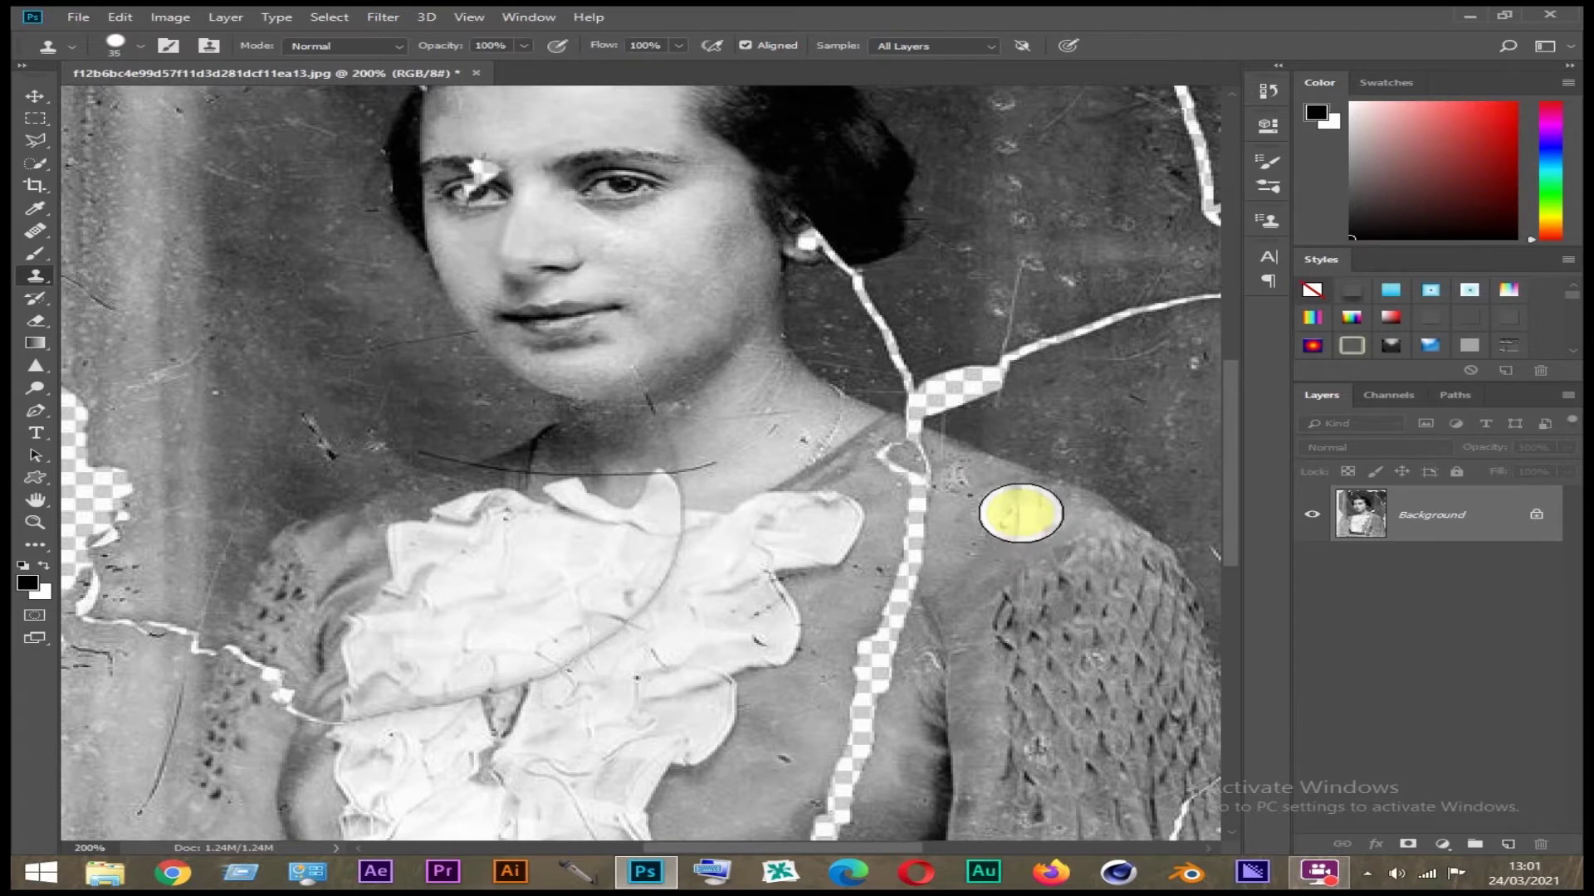
{"action": "left_click", "coordinate": [1021, 513], "text": "alt"}
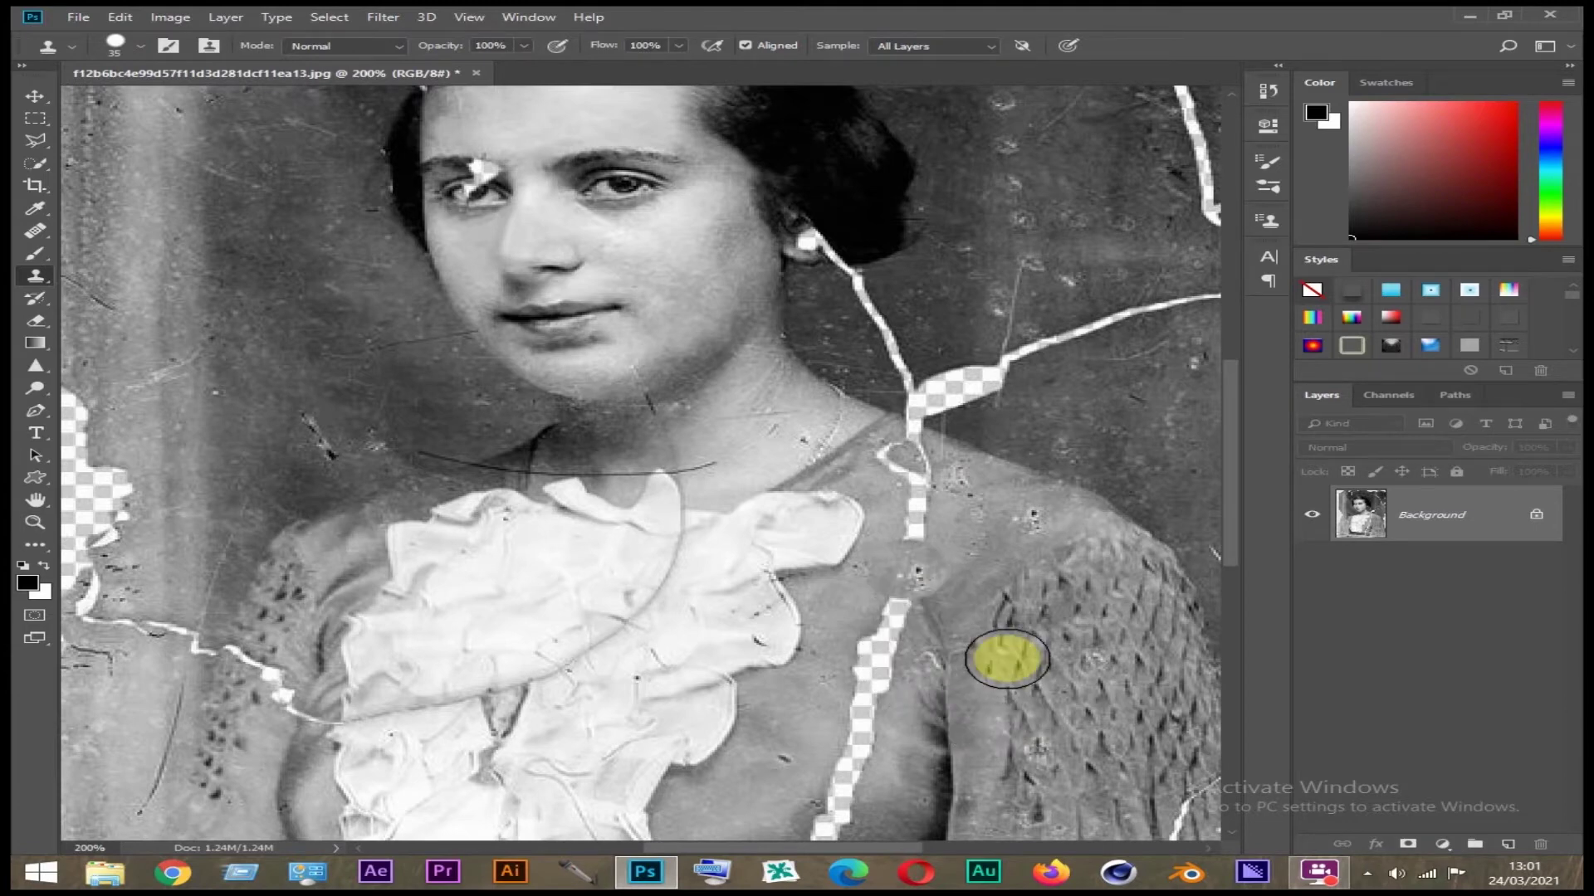
{"action": "key", "text": "ctrl+plus"}
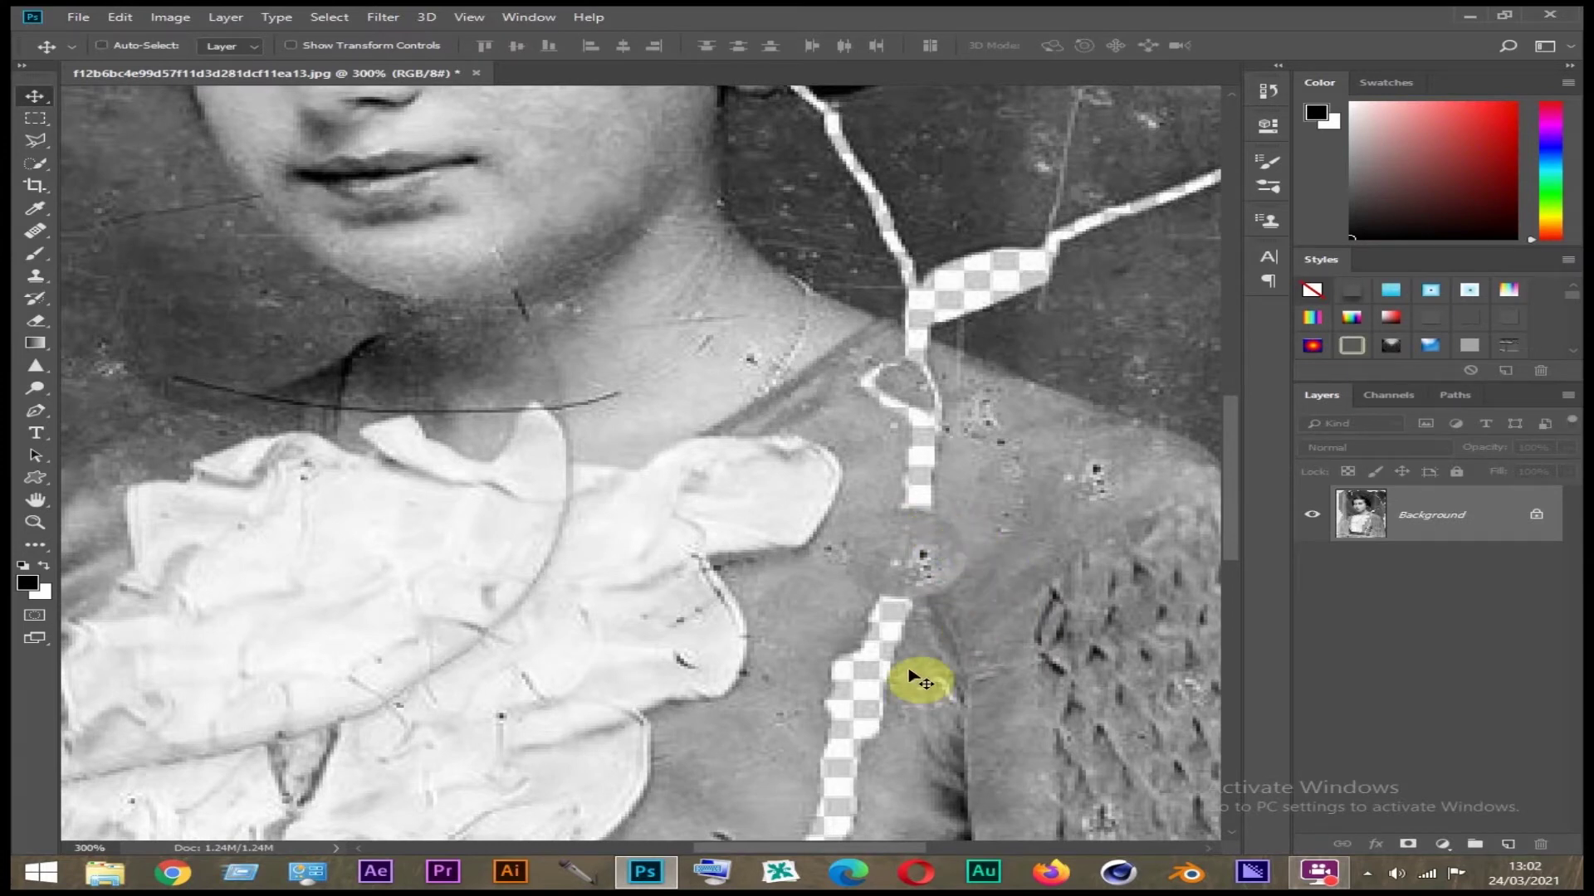
{"action": "key", "text": "ctrl+z"}
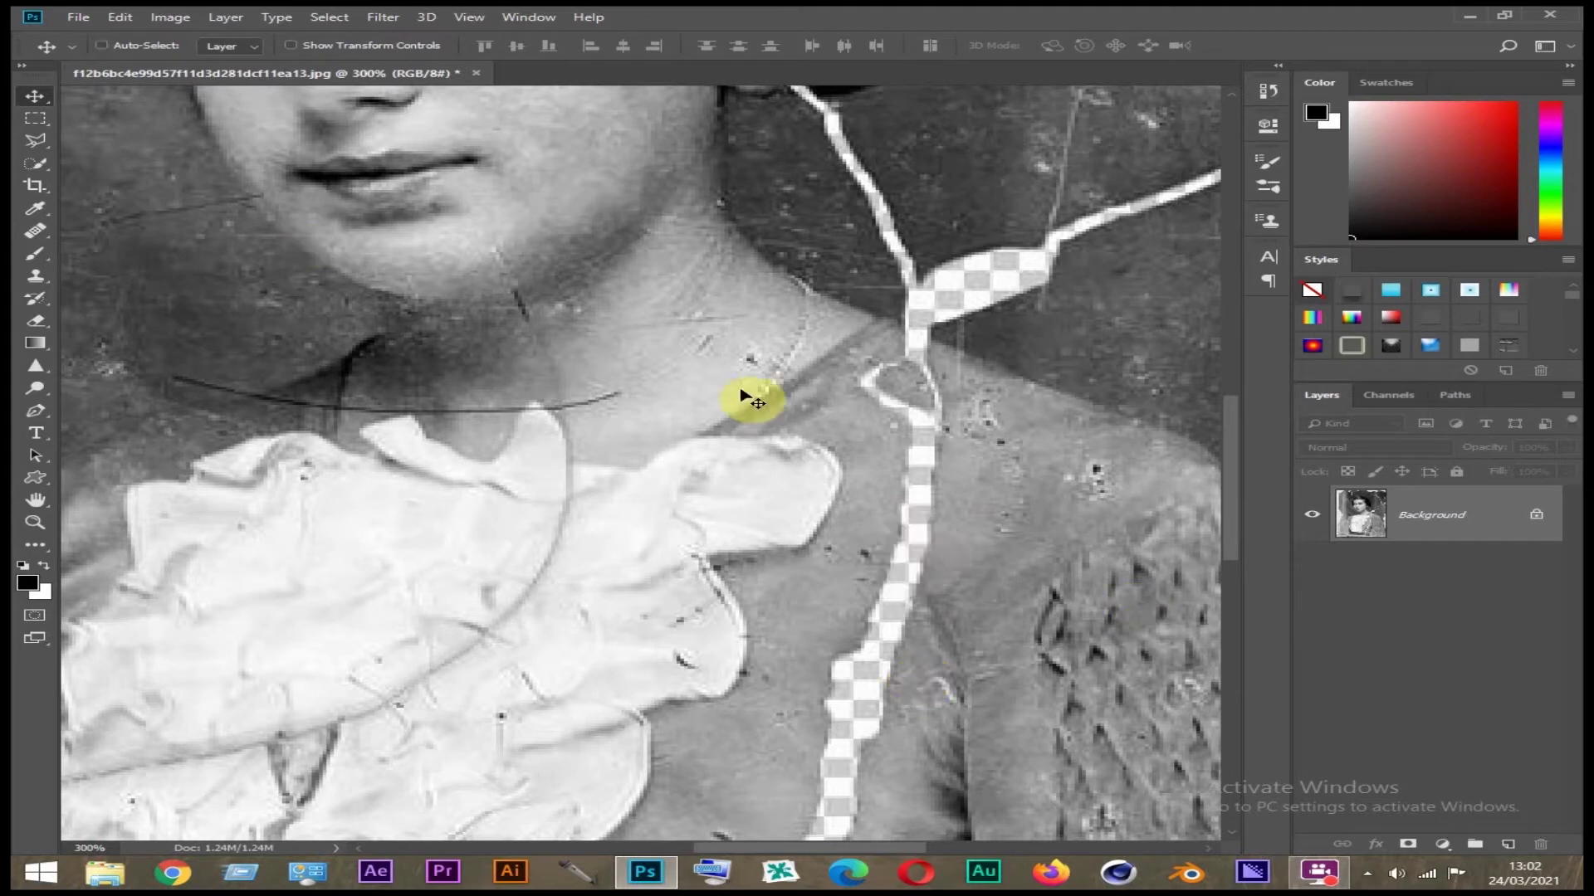
Soften hardness to about 50% and clone shoulder texture over the white cracks
{"action": "key", "text": "s"}
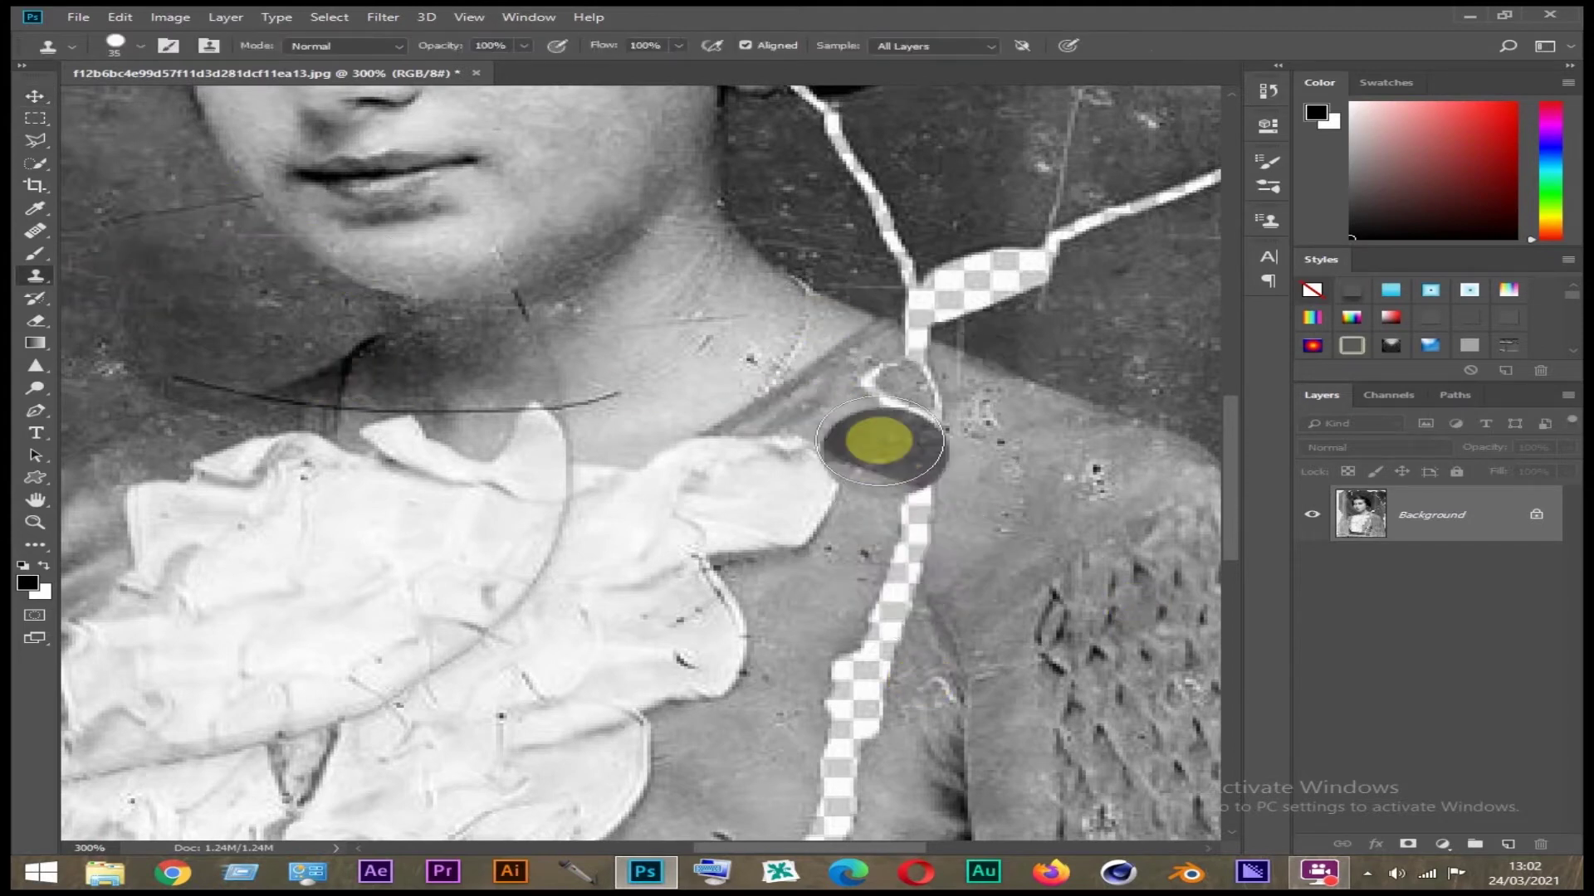
{"action": "right_click", "coordinate": [886, 444]}
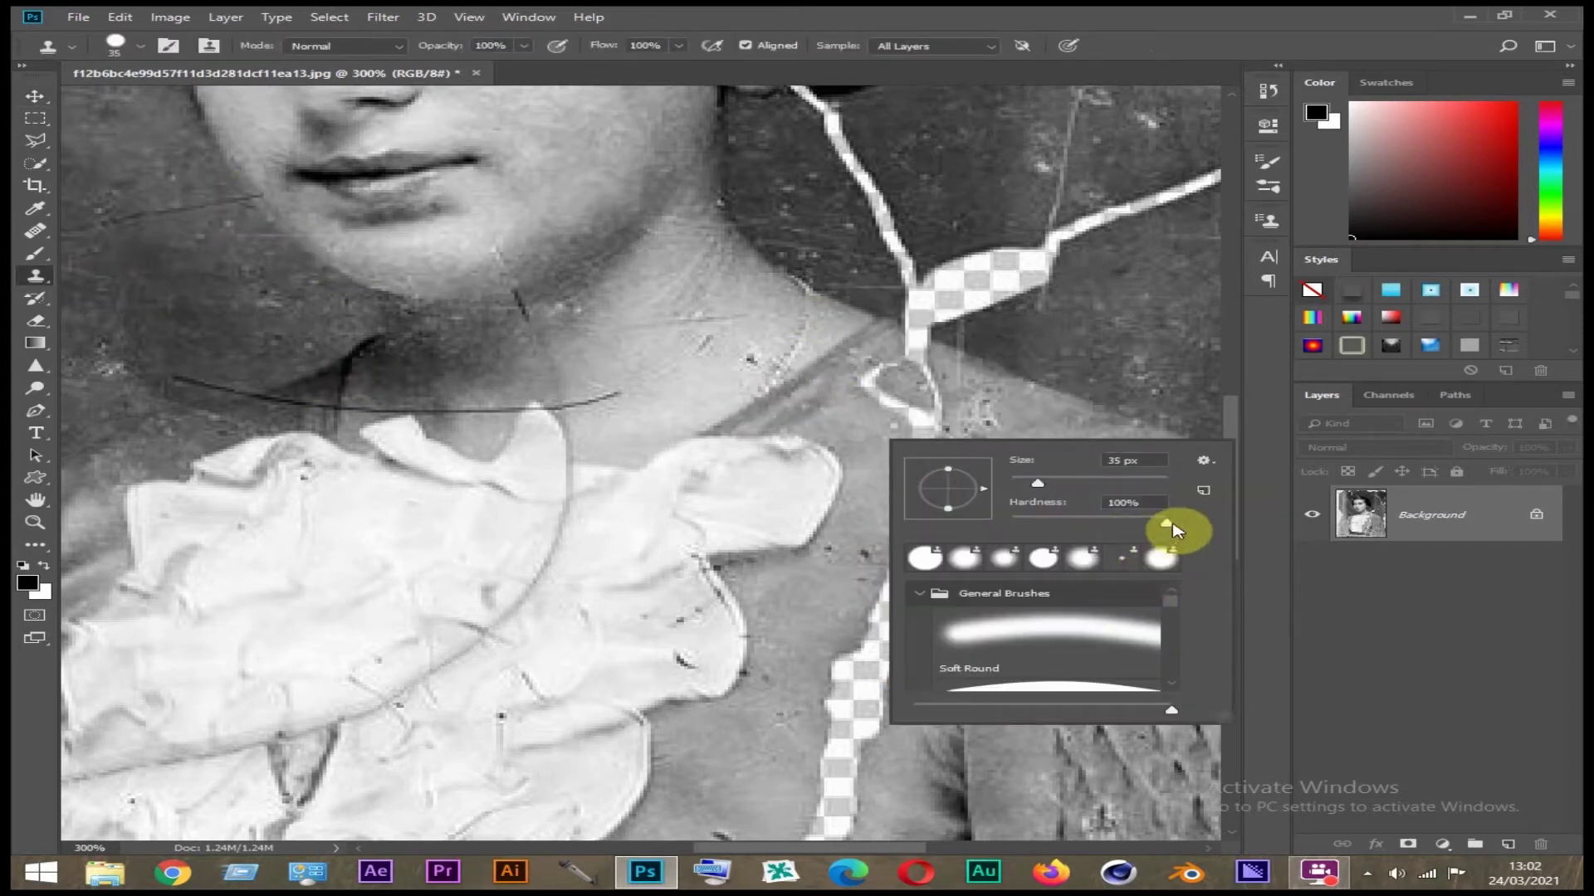
{"action": "left_click_drag", "start_coordinate": [1167, 523], "coordinate": [1100, 524]}
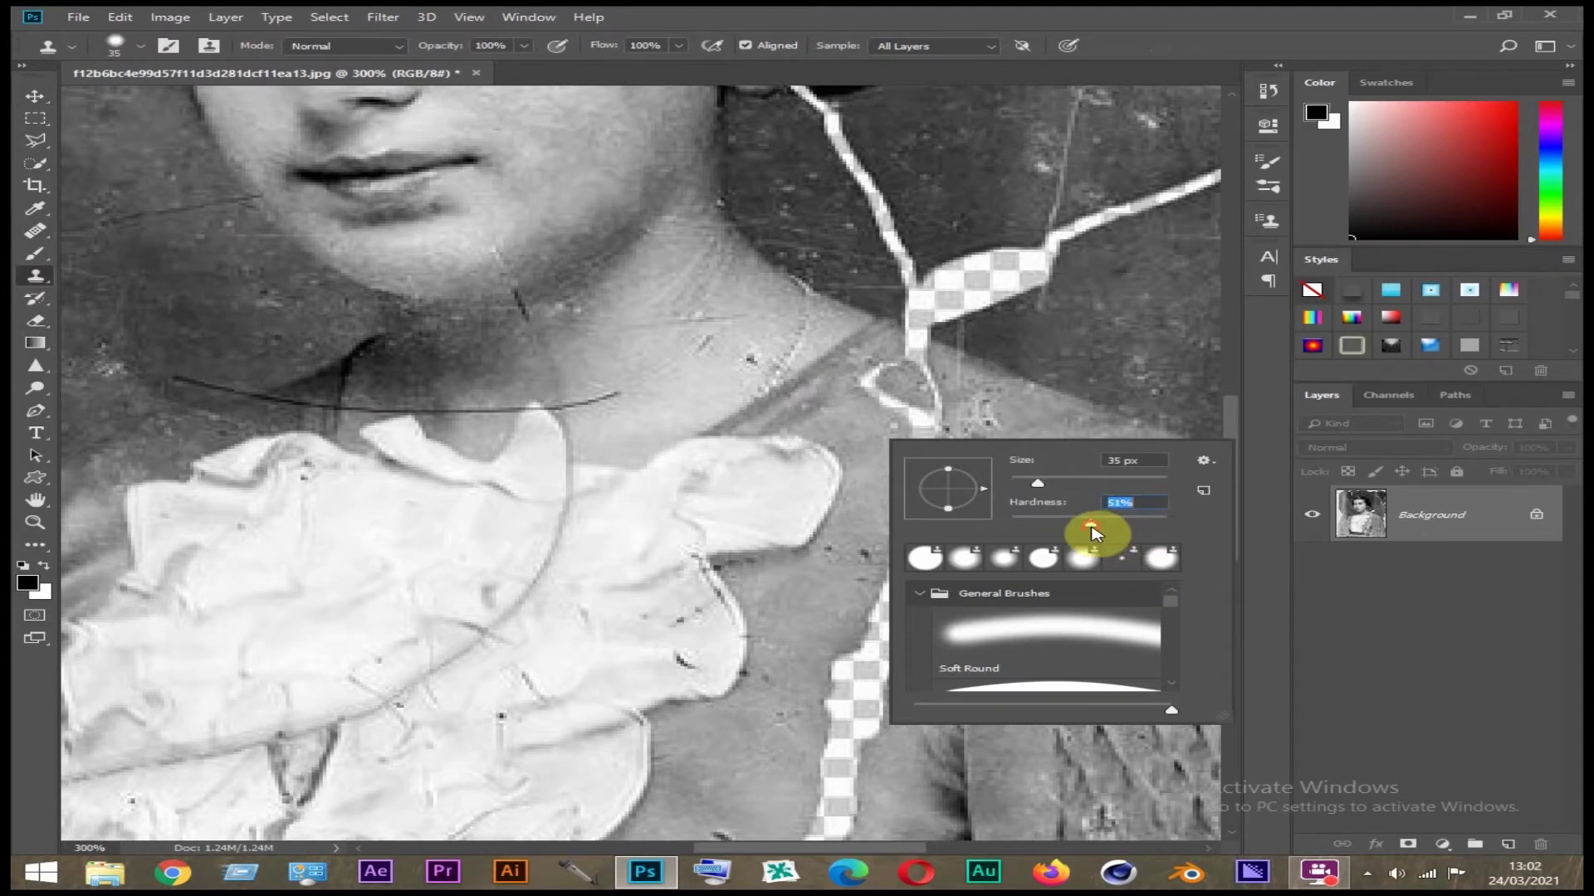
{"action": "key", "text": "Return"}
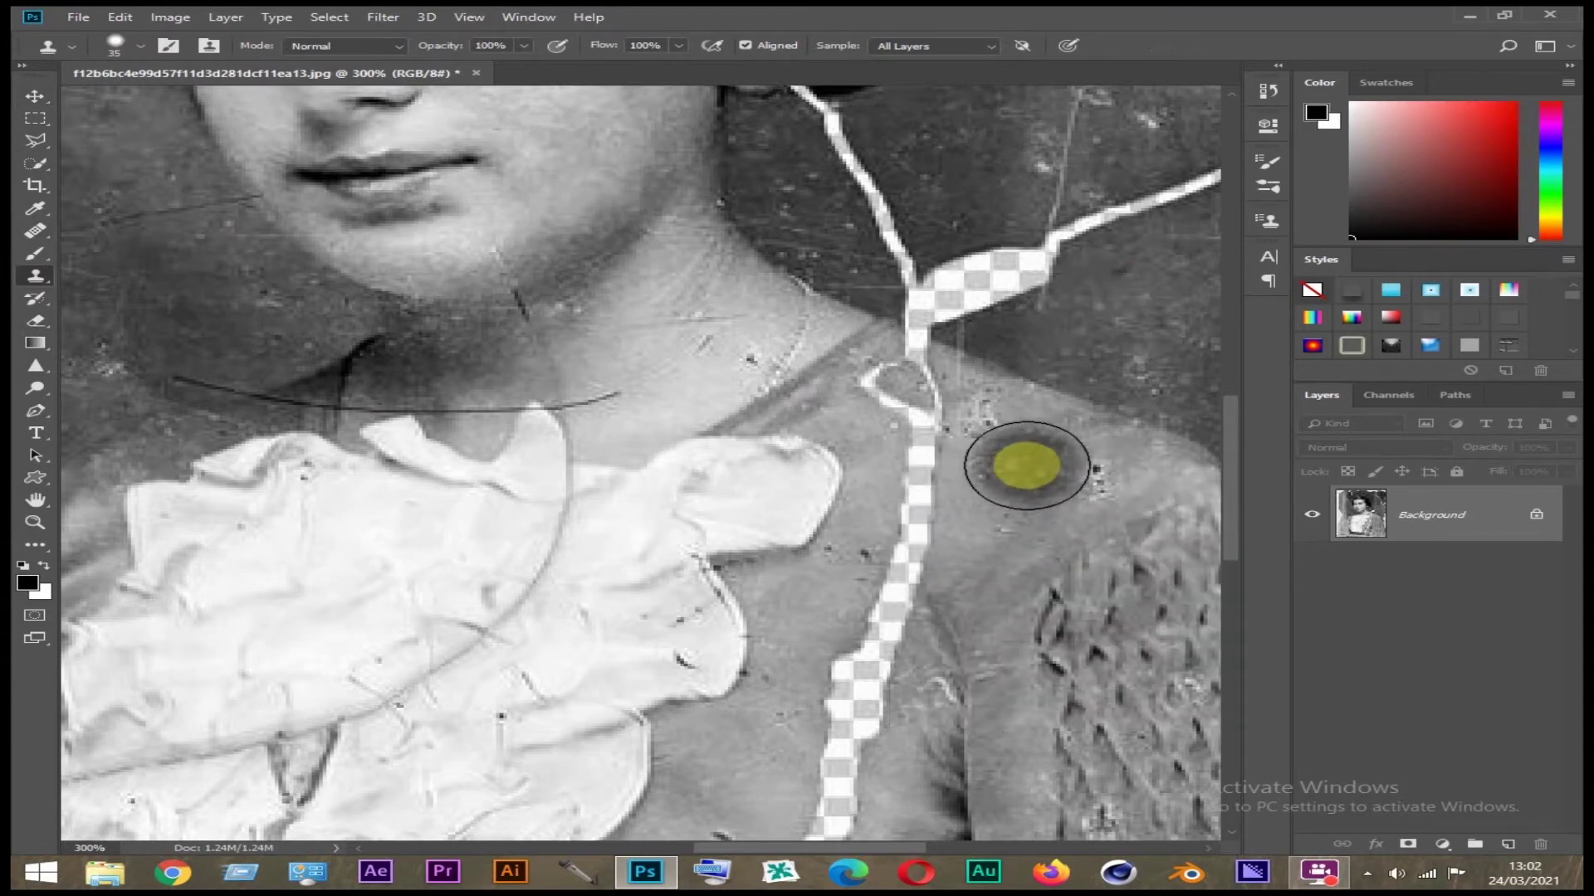
{"action": "left_click", "coordinate": [1030, 466], "text": "alt"}
{"action": "mouse_move", "coordinate": [942, 550]}
{"action": "left_mouse_down"}
{"action": "mouse_move", "coordinate": [908, 529]}
{"action": "mouse_move", "coordinate": [1013, 751]}
{"action": "mouse_move", "coordinate": [1028, 712]}
{"action": "mouse_move", "coordinate": [858, 562]}
{"action": "left_mouse_up"}
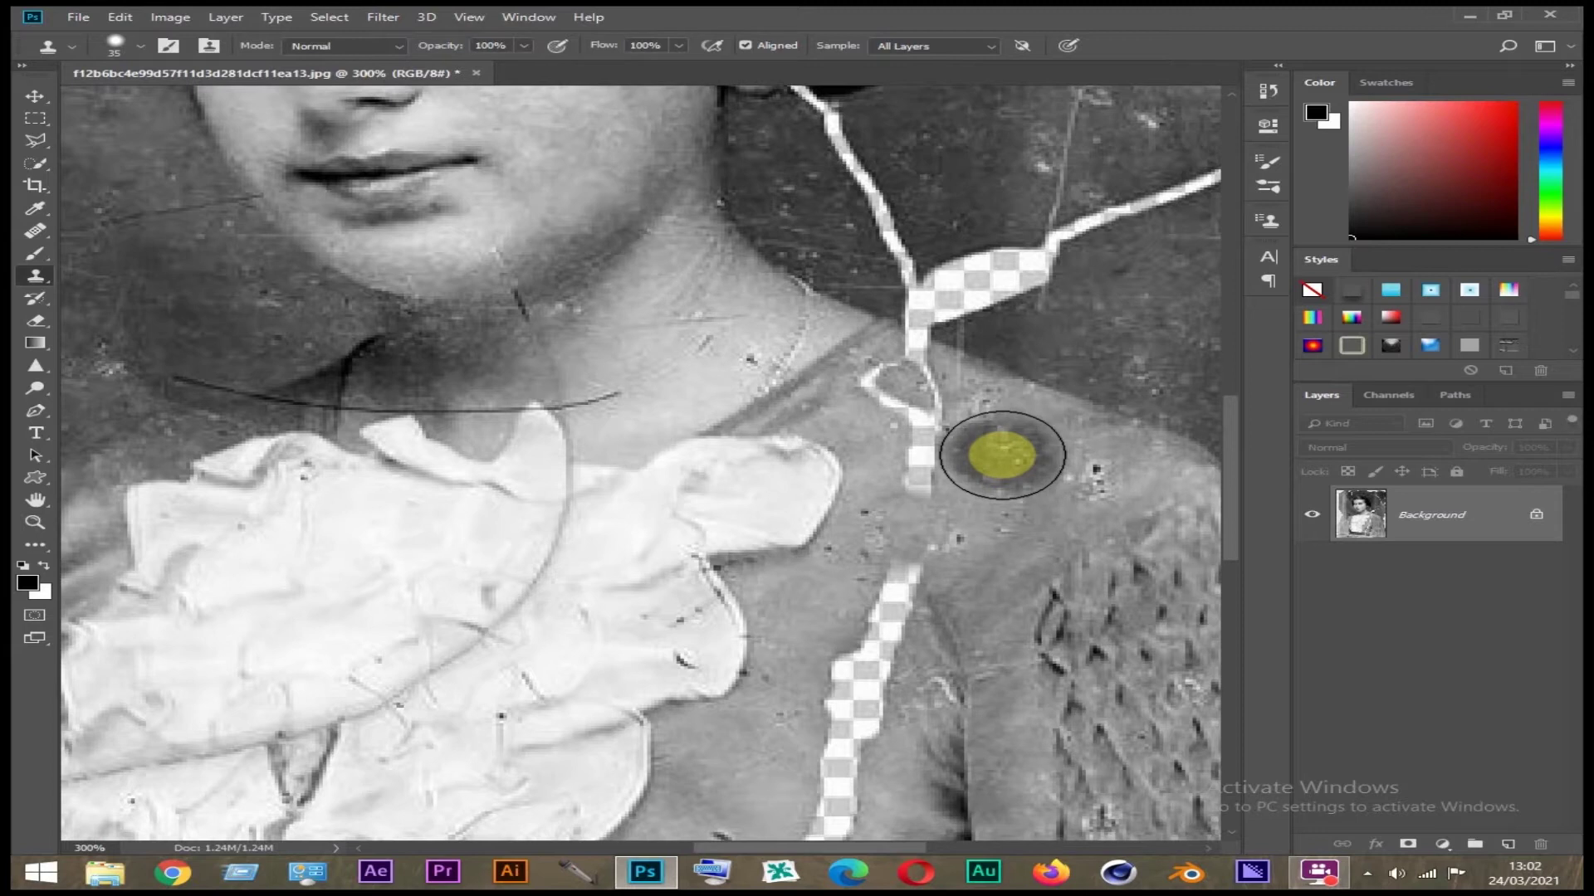
{"action": "left_click", "coordinate": [1002, 455]}
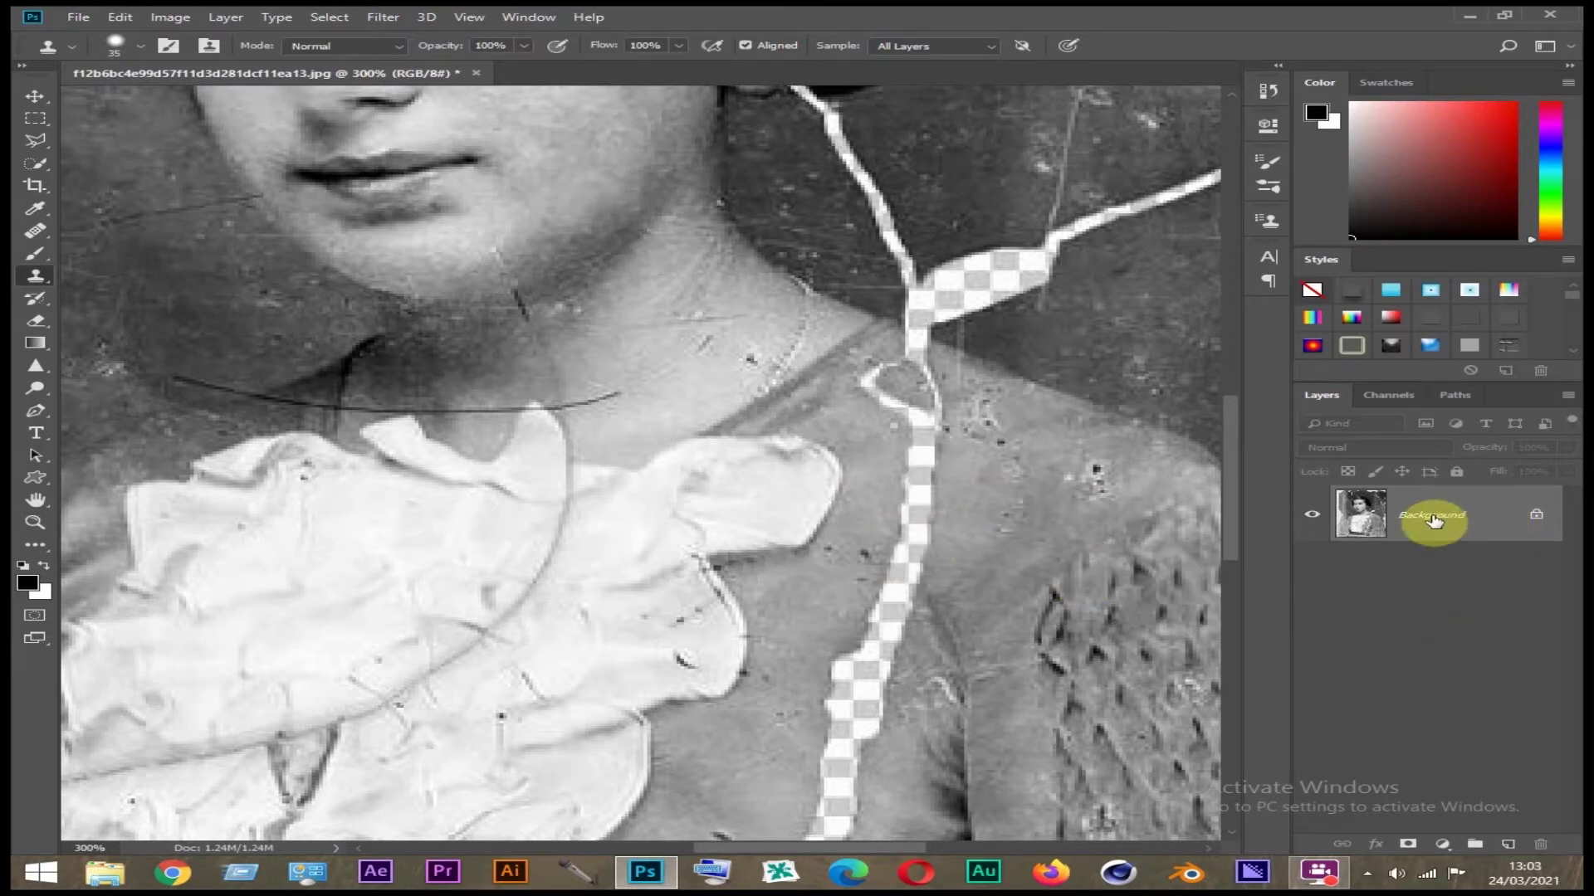
{"action": "mouse_move", "coordinate": [778, 403]}
{"action": "left_mouse_down"}
{"action": "mouse_move", "coordinate": [731, 471]}
{"action": "mouse_move", "coordinate": [701, 594]}
{"action": "mouse_move", "coordinate": [774, 777]}
{"action": "mouse_move", "coordinate": [758, 719]}
{"action": "left_mouse_up"}
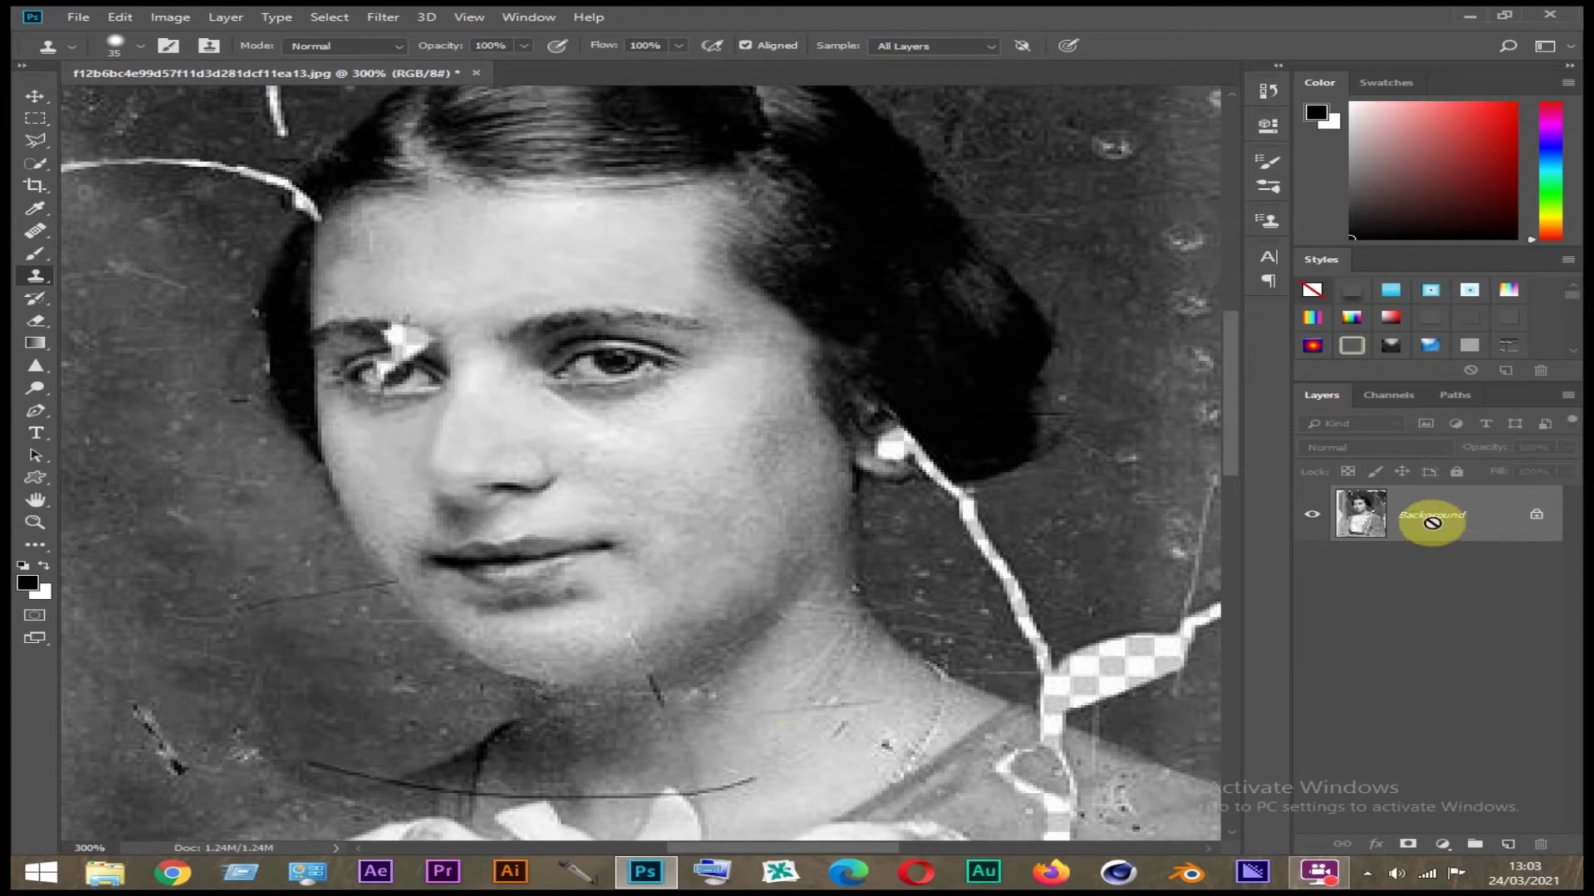
Copy the image to Layer 1, undo a stray stamp, and set a 10 px brush at 90% opacity
{"action": "key", "text": "ctrl+j"}
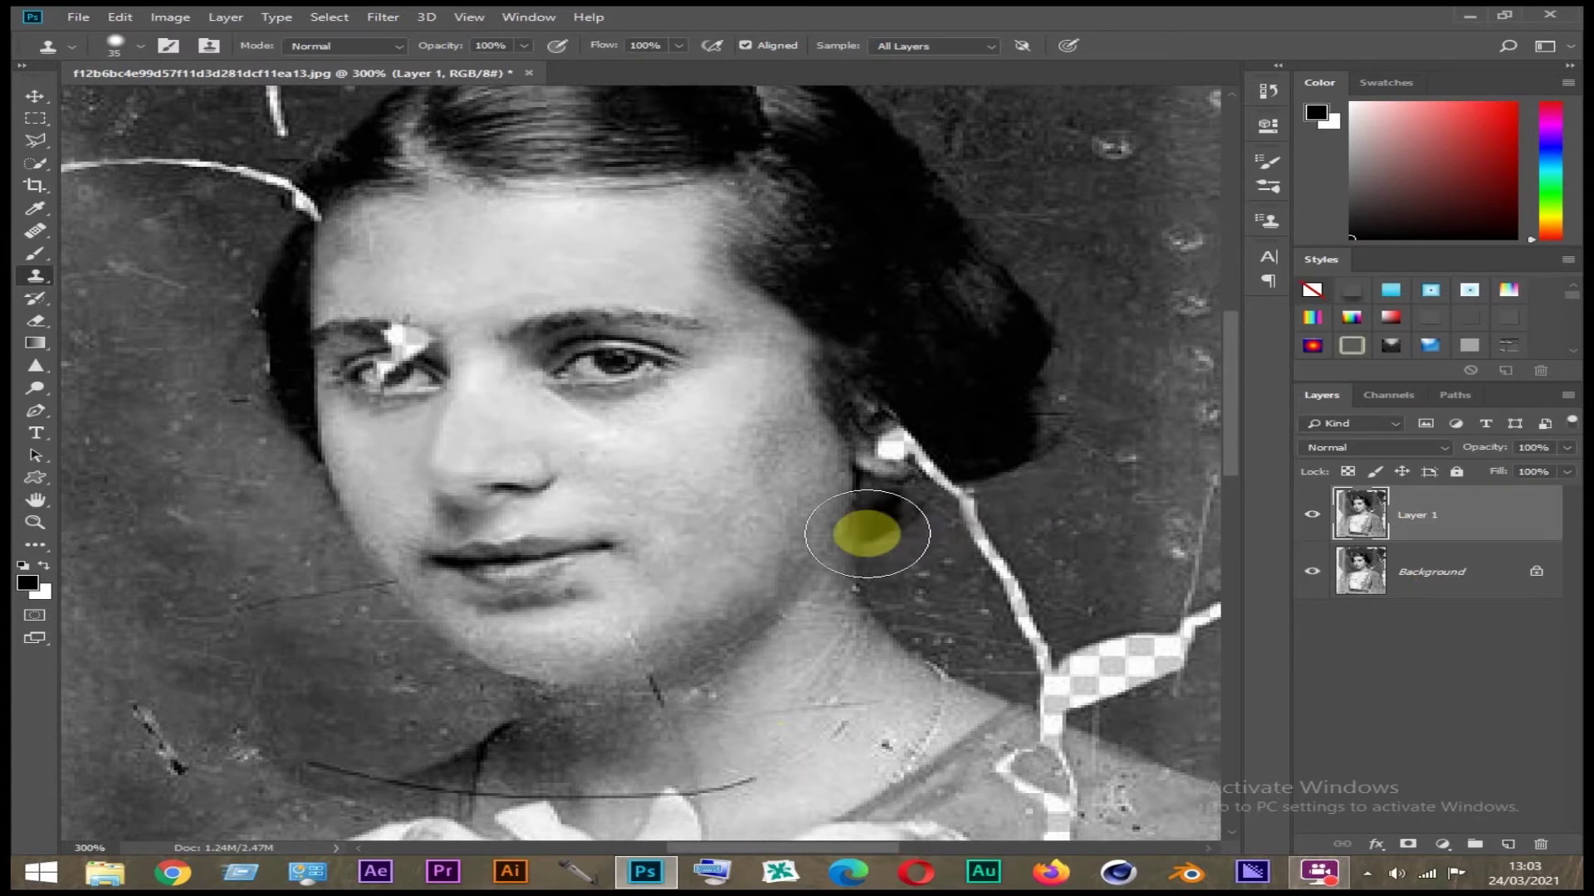
{"action": "left_click_drag", "start_coordinate": [669, 401], "coordinate": [765, 604]}
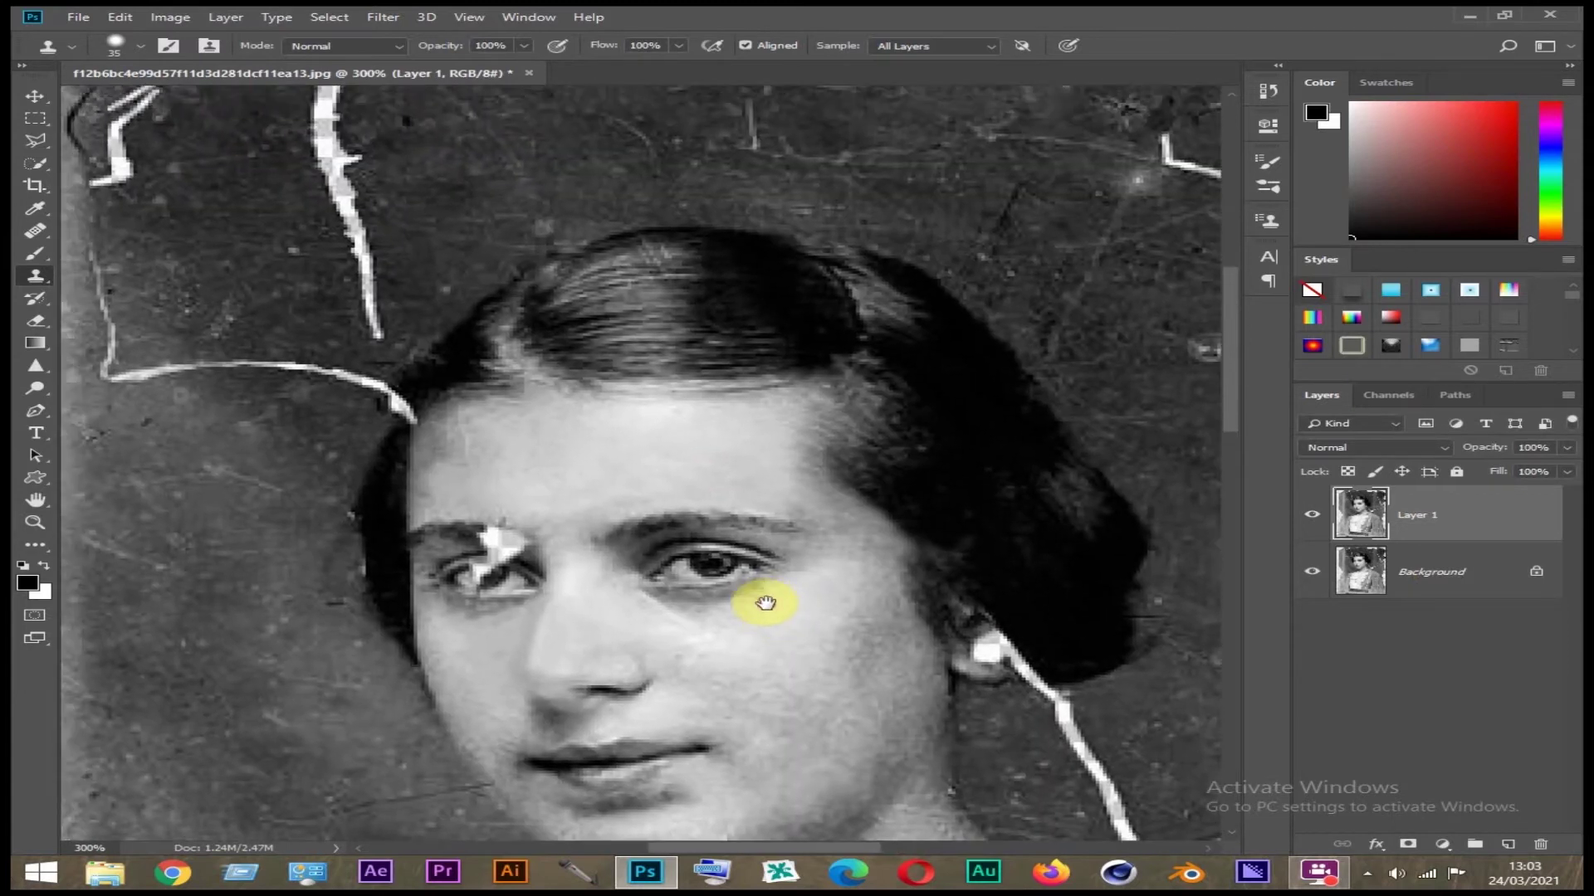
{"action": "left_click", "coordinate": [479, 426]}
{"action": "key", "text": "ctrl+z"}
{"action": "key", "text": "bracketleft"}
{"action": "key", "text": "bracketleft"}
{"action": "key", "text": "bracketleft"}
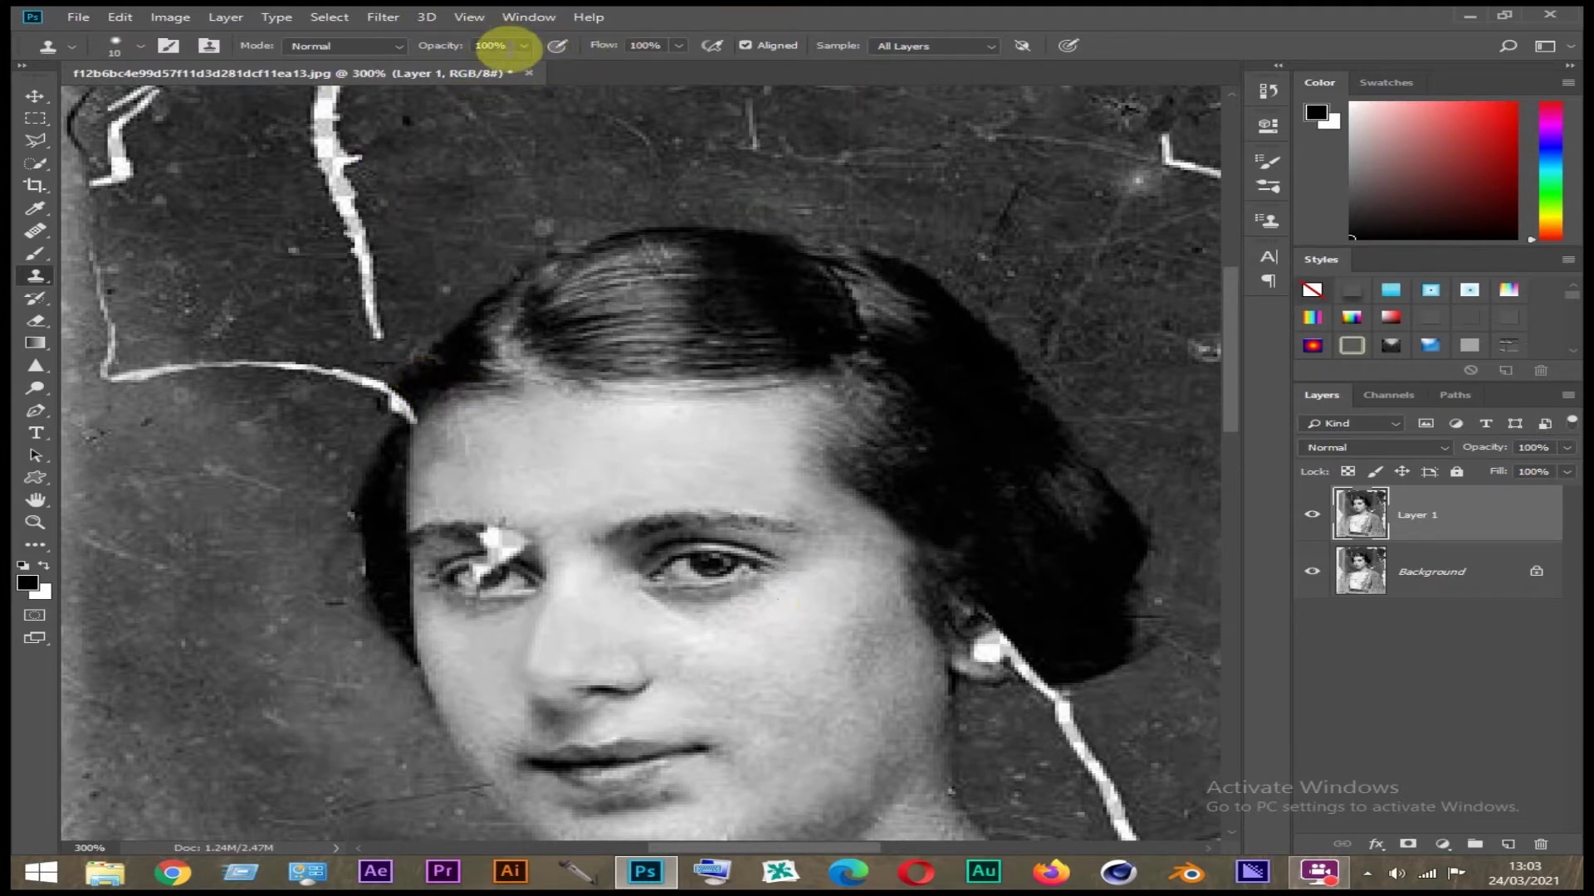
{"action": "left_click", "coordinate": [453, 46]}
{"action": "type", "text": "90"}
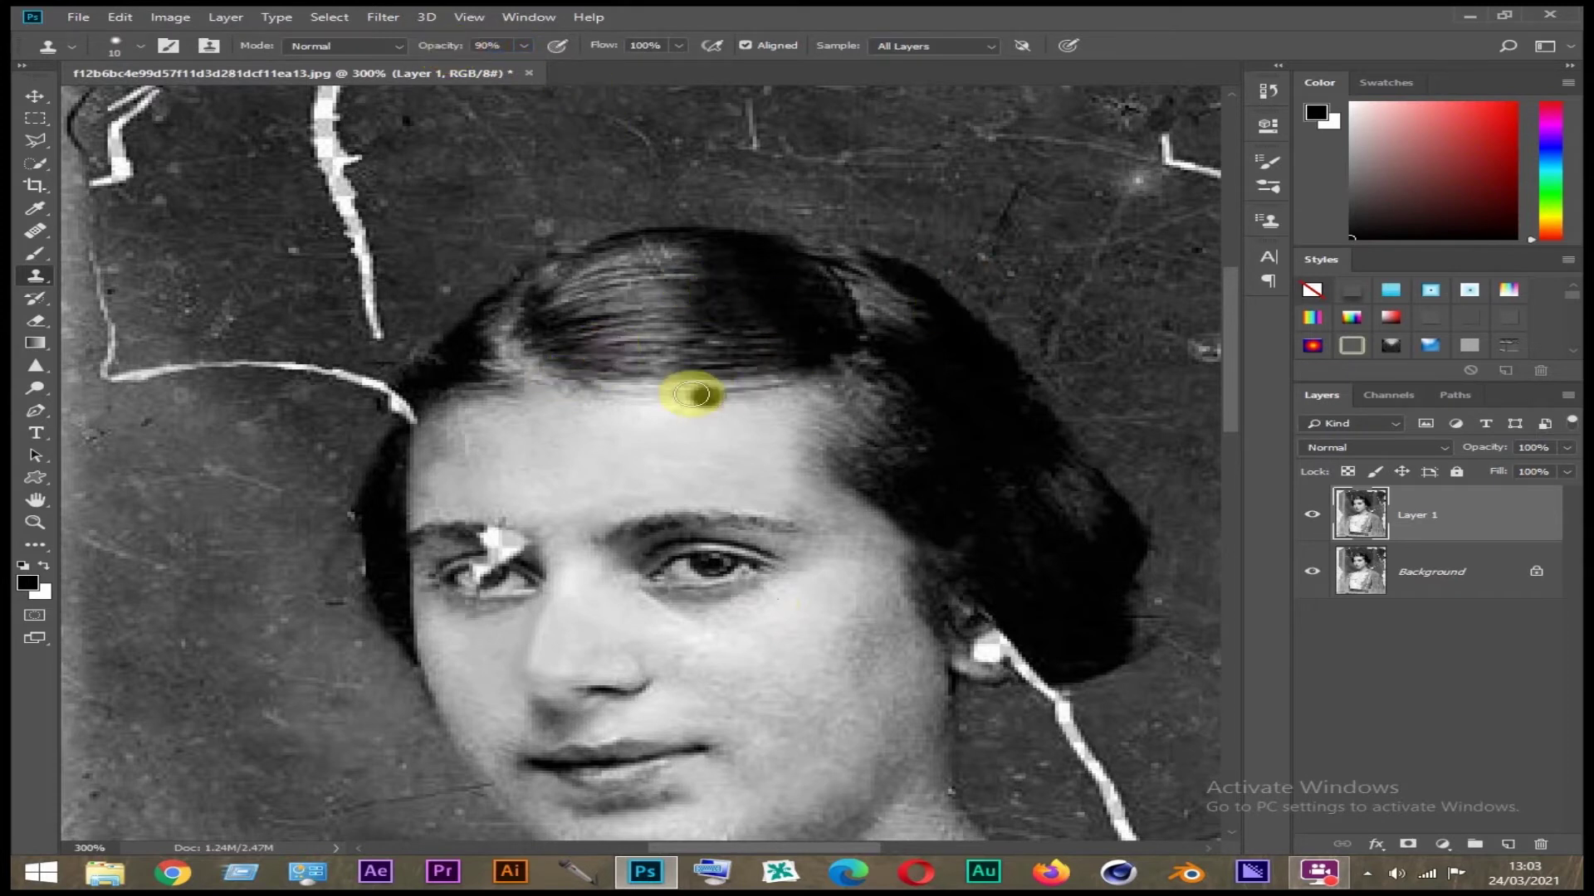
{"action": "right_click", "coordinate": [672, 330]}
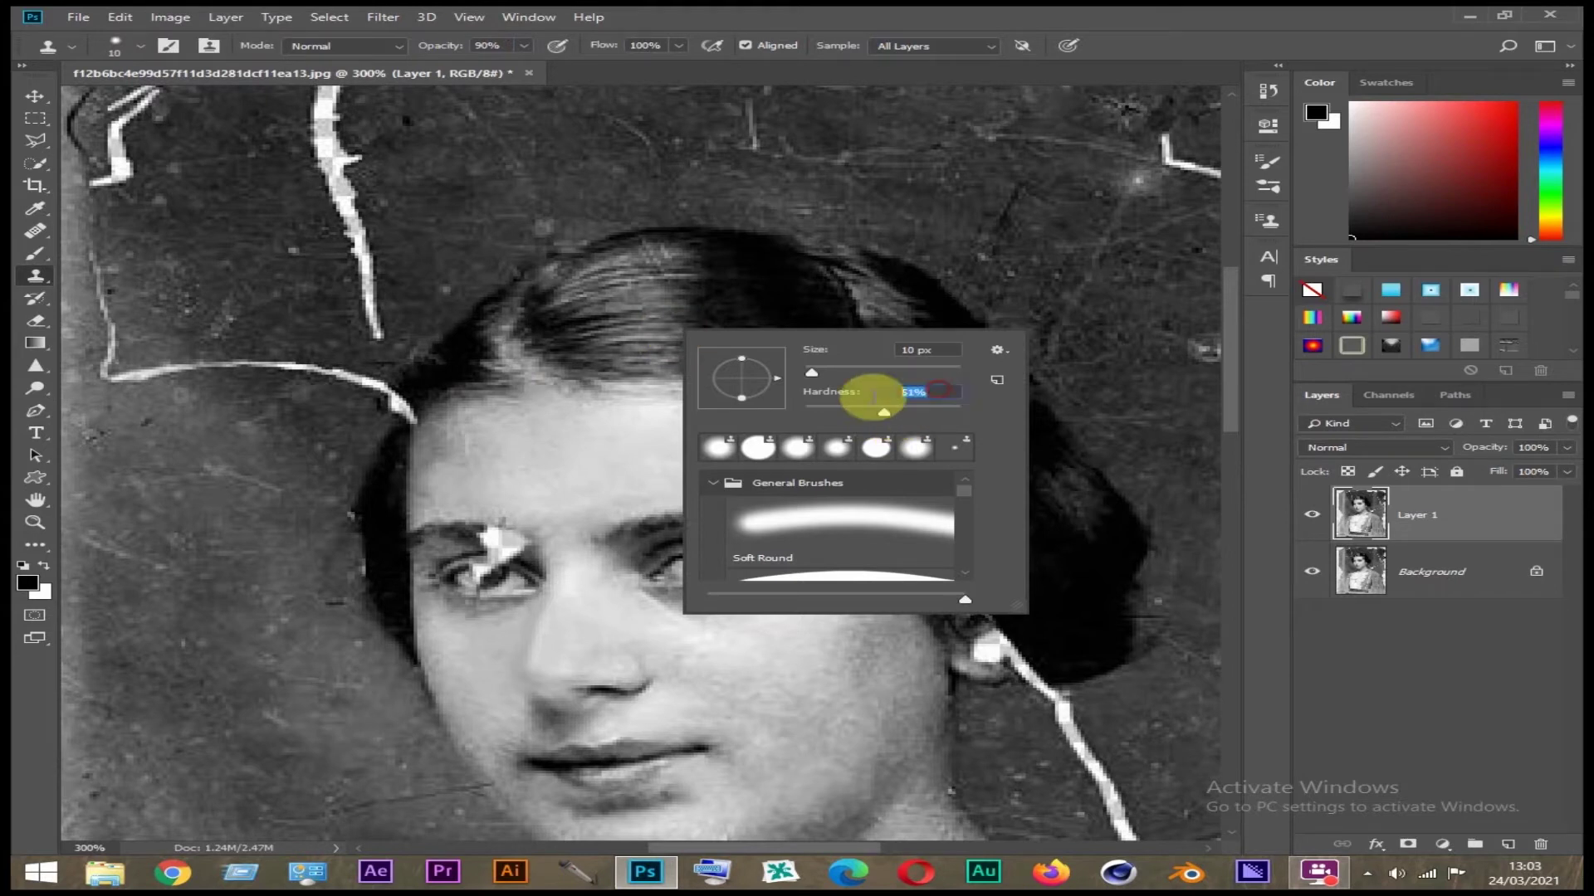
Sample dark background and clone over the white crack end at the hairline
{"action": "key", "text": "Return"}
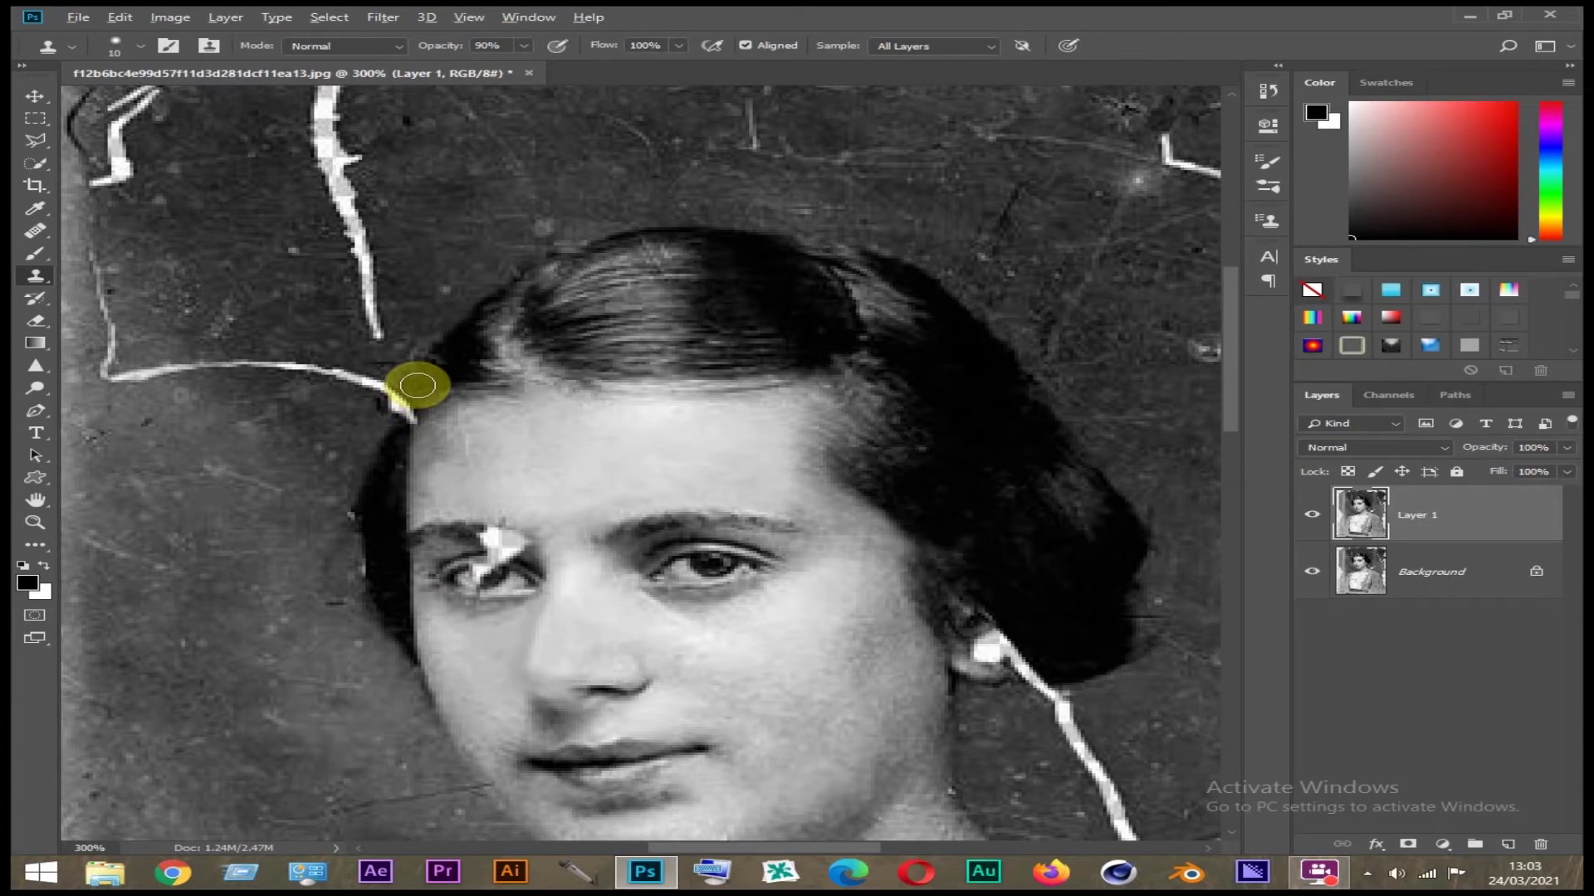
{"action": "left_click", "coordinate": [418, 385], "text": "alt"}
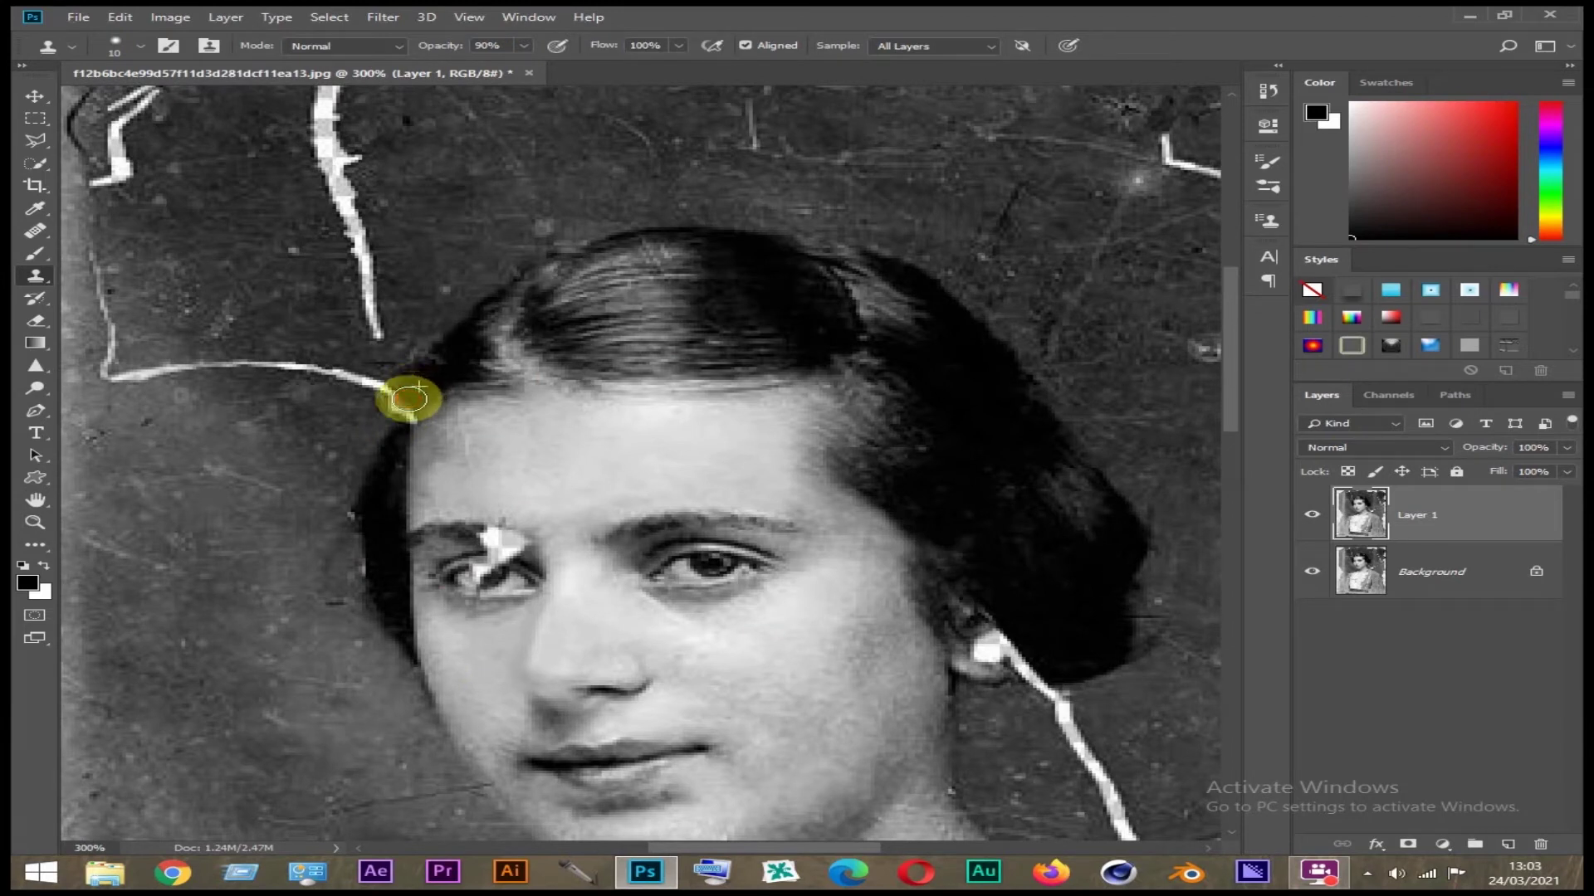
{"action": "left_click_drag", "start_coordinate": [409, 399], "coordinate": [412, 419]}
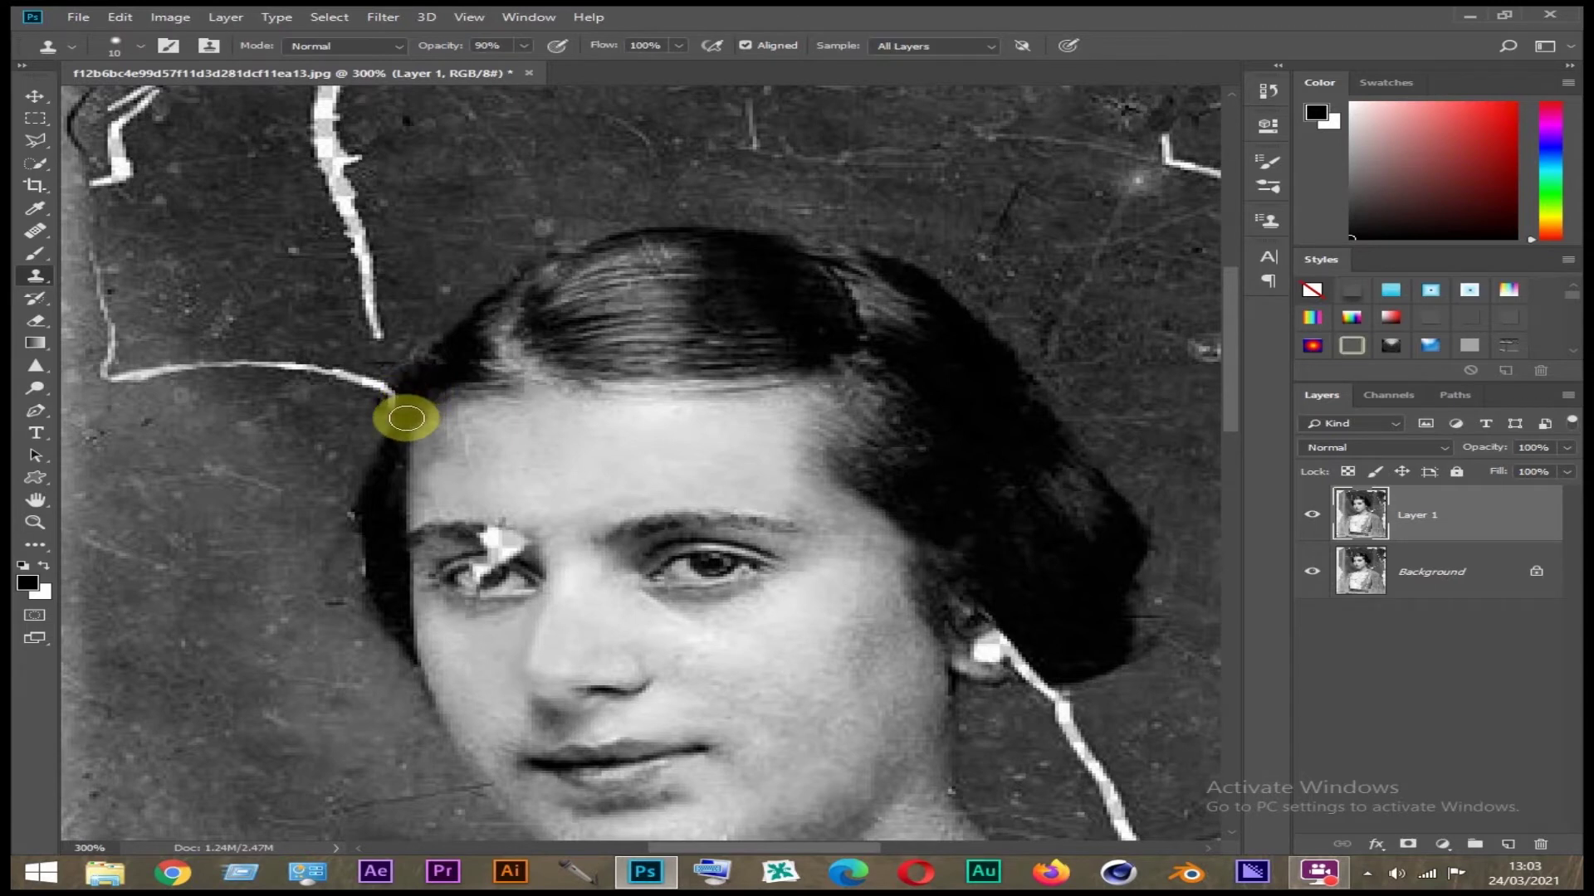
{"action": "left_click", "coordinate": [404, 405]}
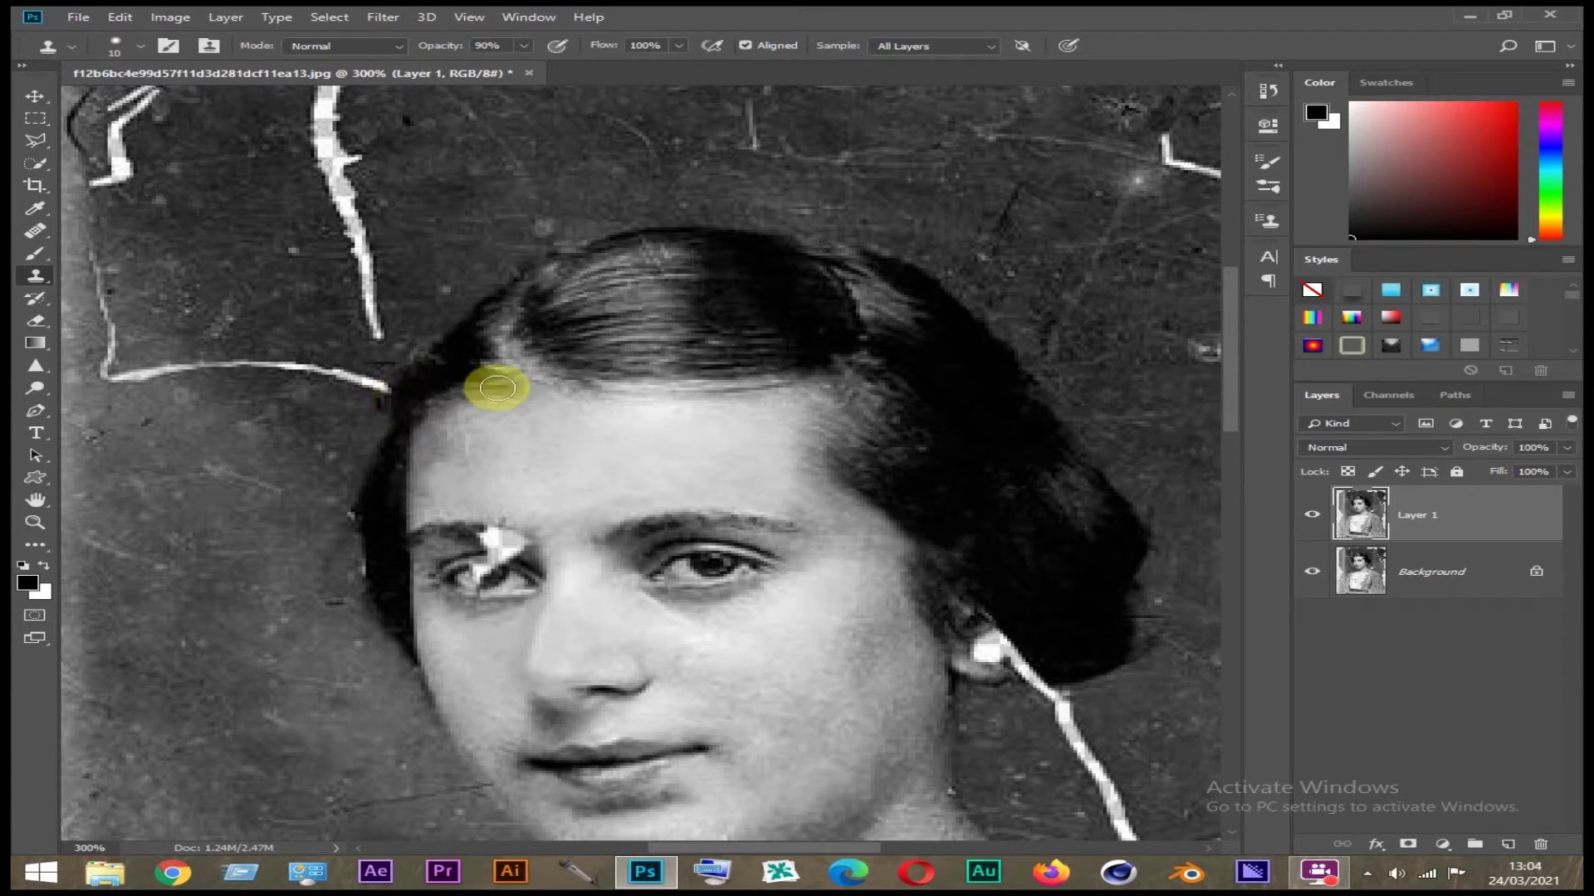
{"action": "left_click_drag", "start_coordinate": [755, 477], "coordinate": [799, 432]}
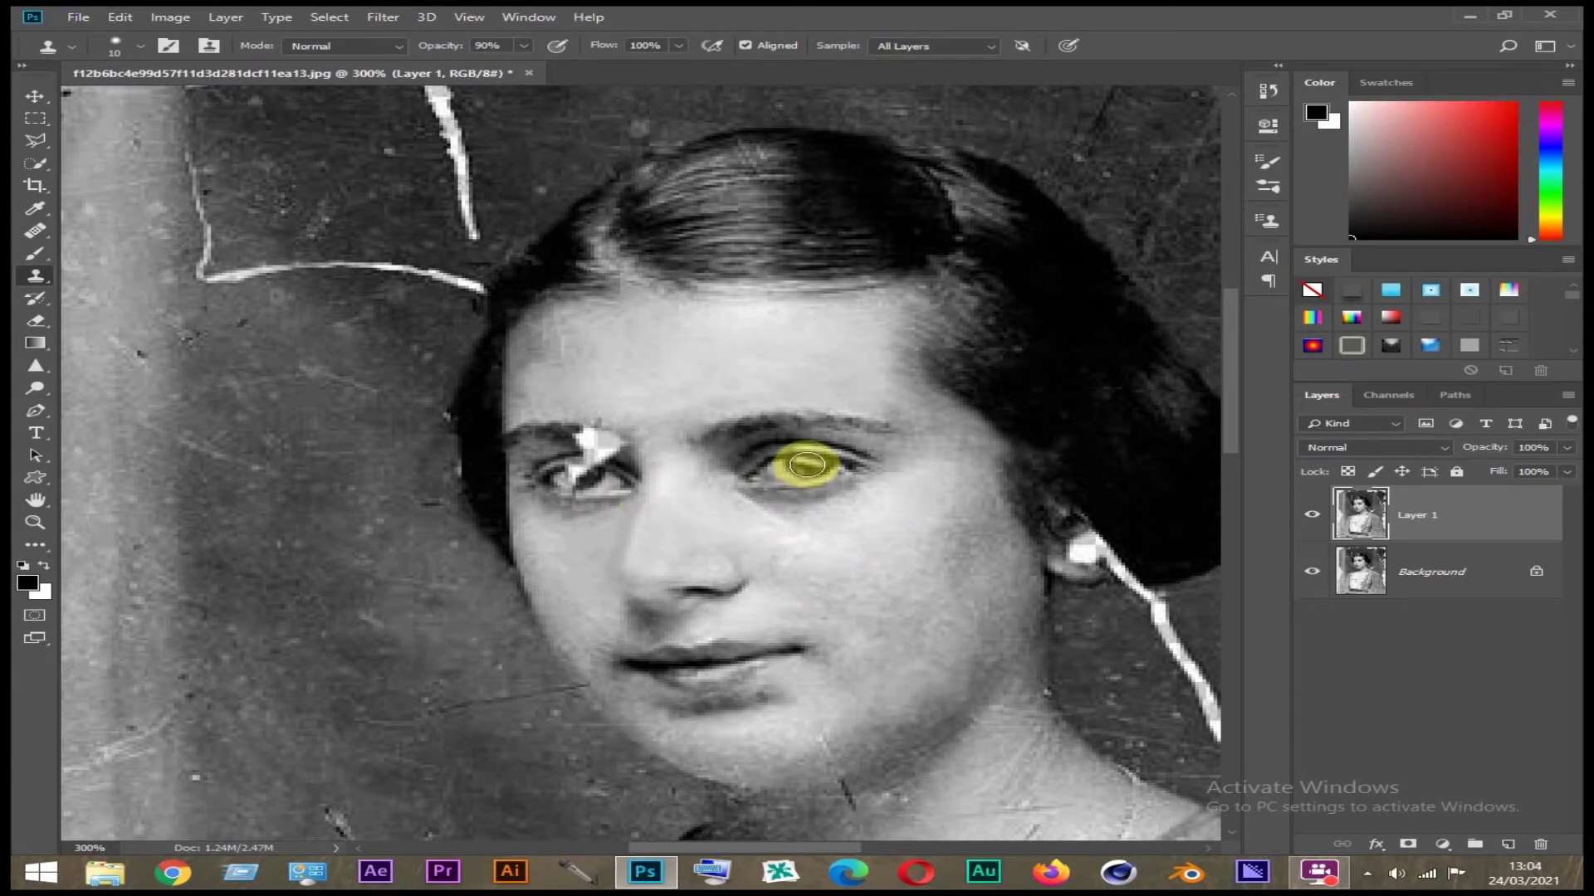
Sample clean skin near the eye and stamp over spots by the left eye and cheek
{"action": "left_click", "coordinate": [802, 469]}
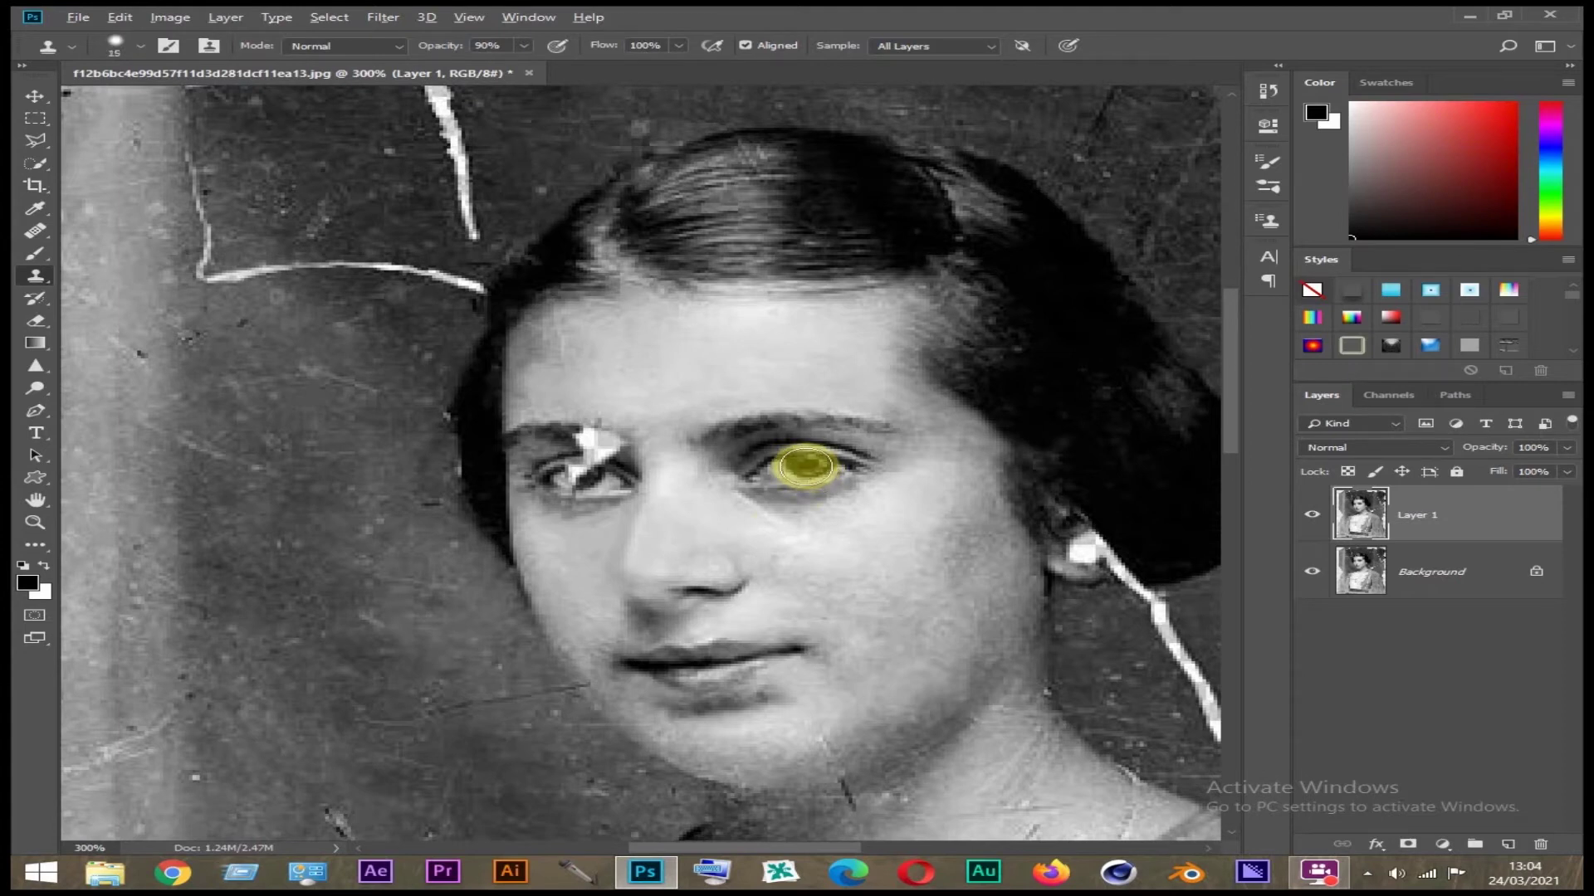
{"action": "left_click", "coordinate": [586, 479]}
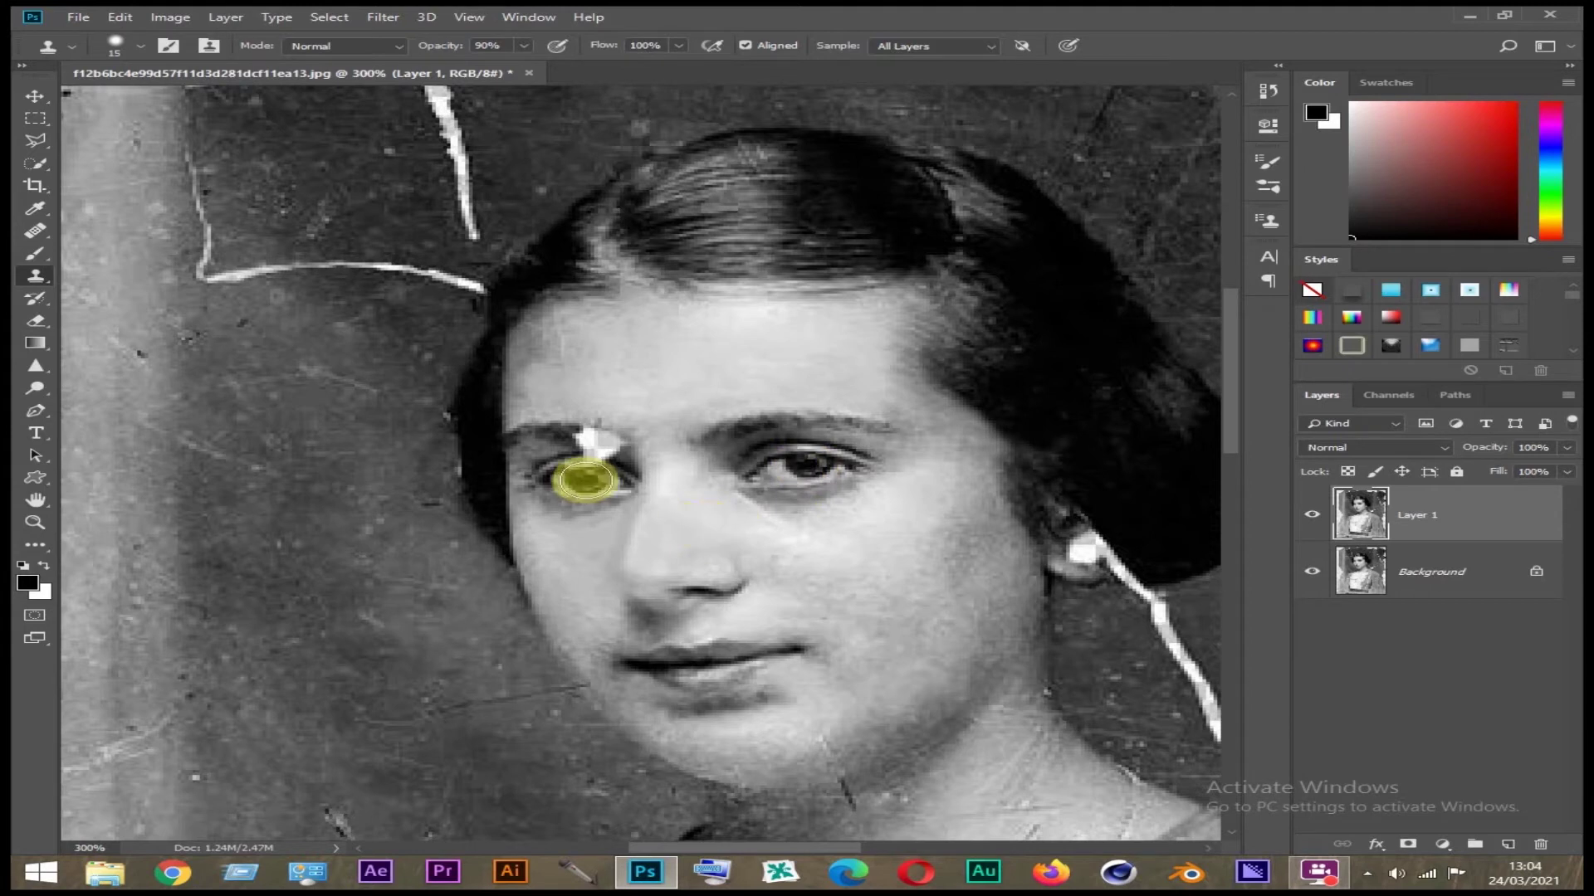
{"action": "left_click", "coordinate": [594, 560]}
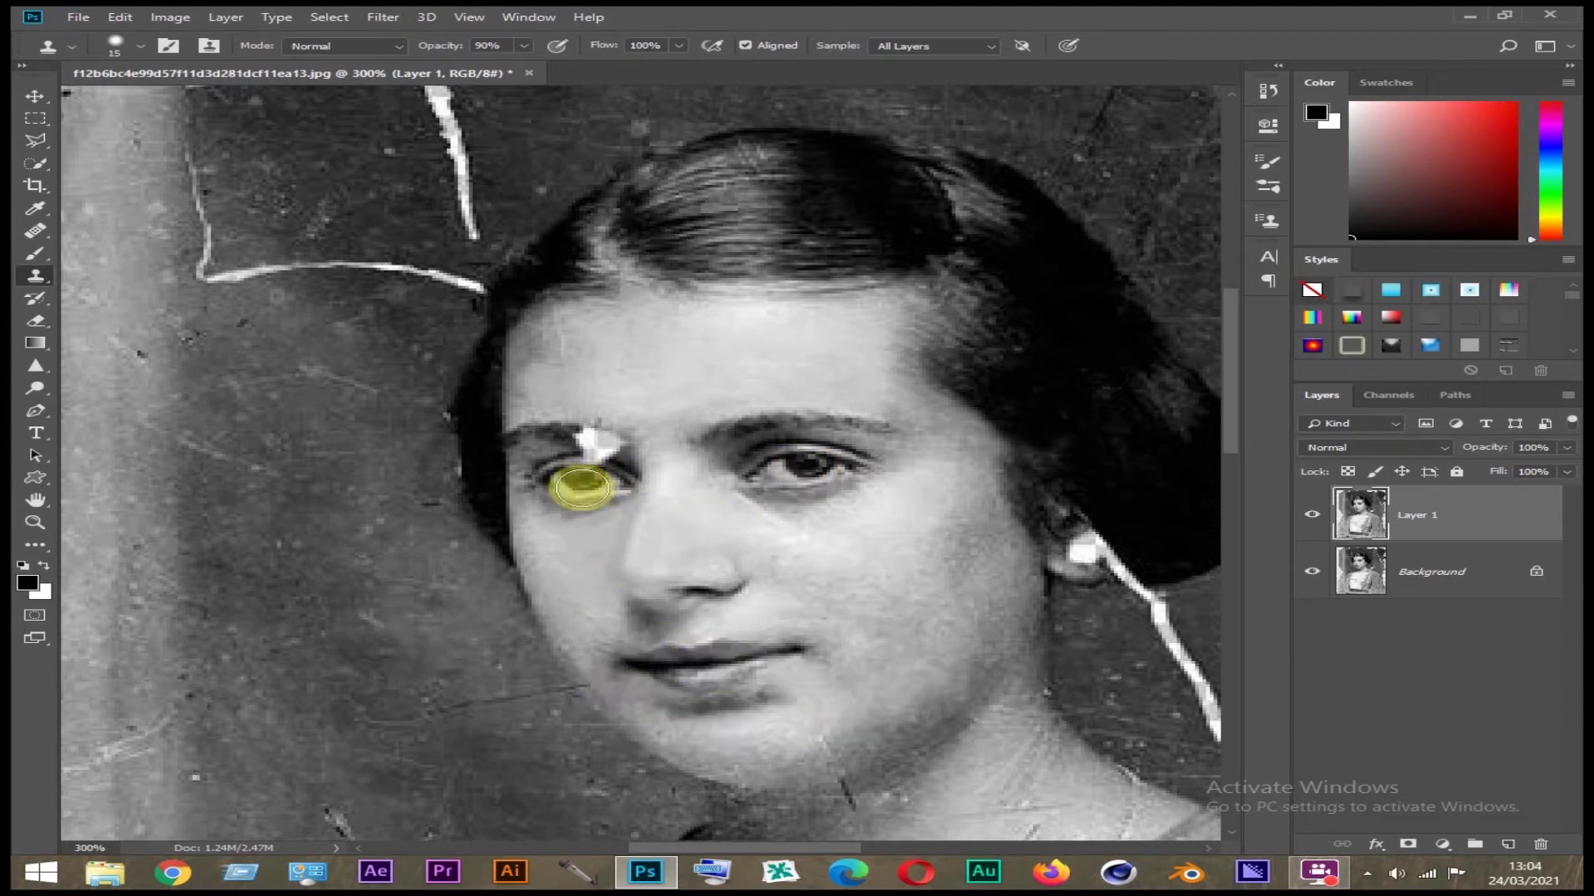
{"action": "left_click", "coordinate": [899, 499]}
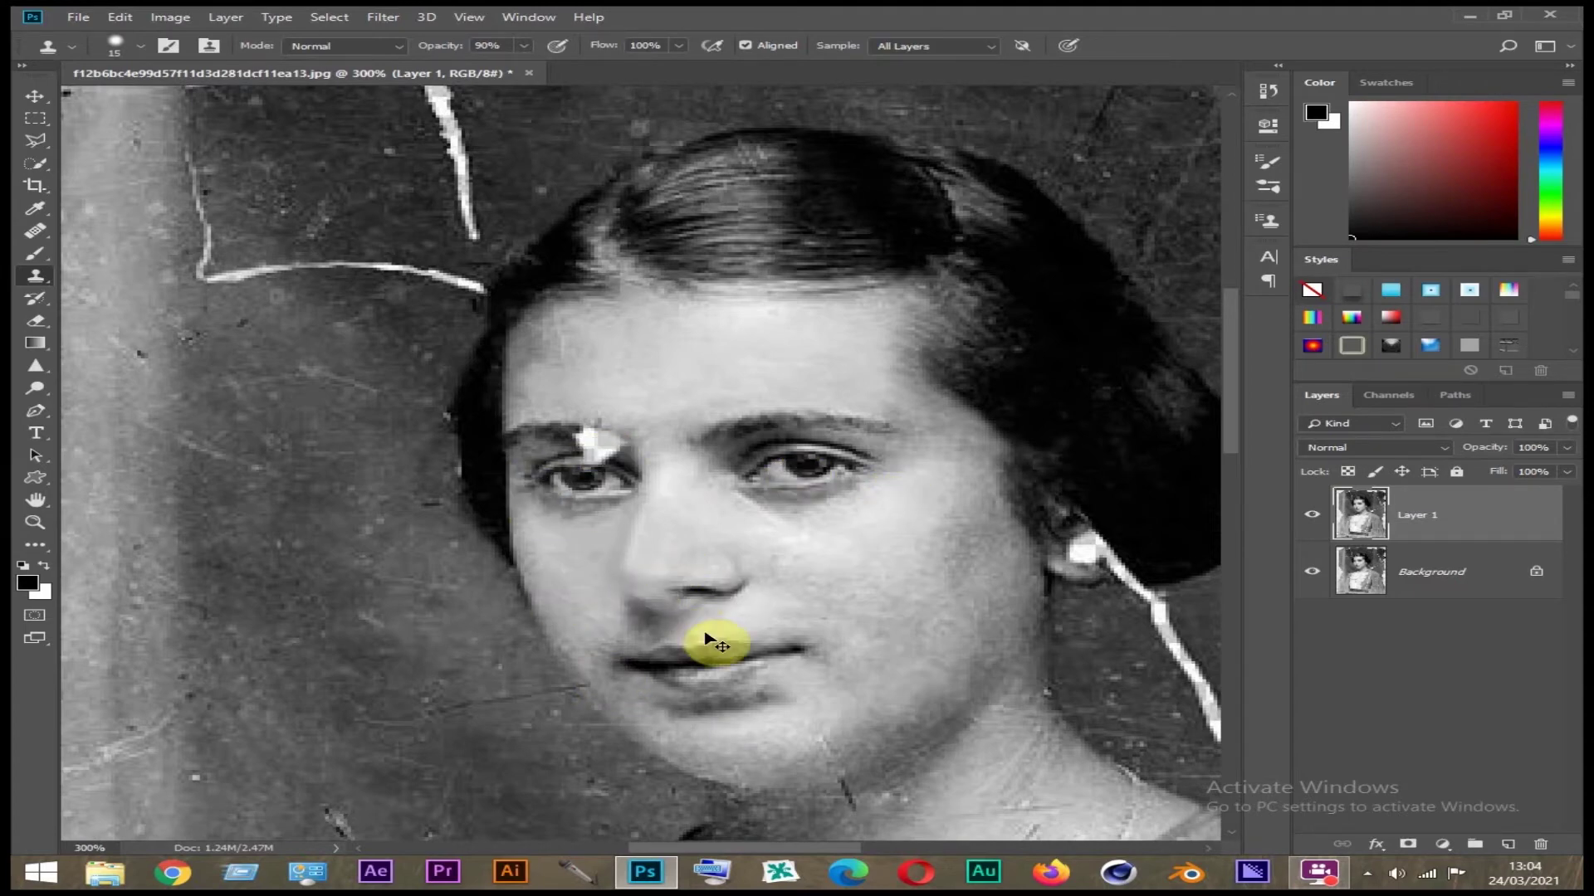
Clone over the white blotch beside the eyebrow with a 10 px brush
{"action": "scroll", "coordinate": [712, 639], "scroll_direction": "up", "scroll_amount": 1}
{"action": "scroll", "coordinate": [719, 644], "scroll_direction": "up", "scroll_amount": 1}
{"action": "scroll", "coordinate": [713, 641], "scroll_direction": "up", "scroll_amount": 1}
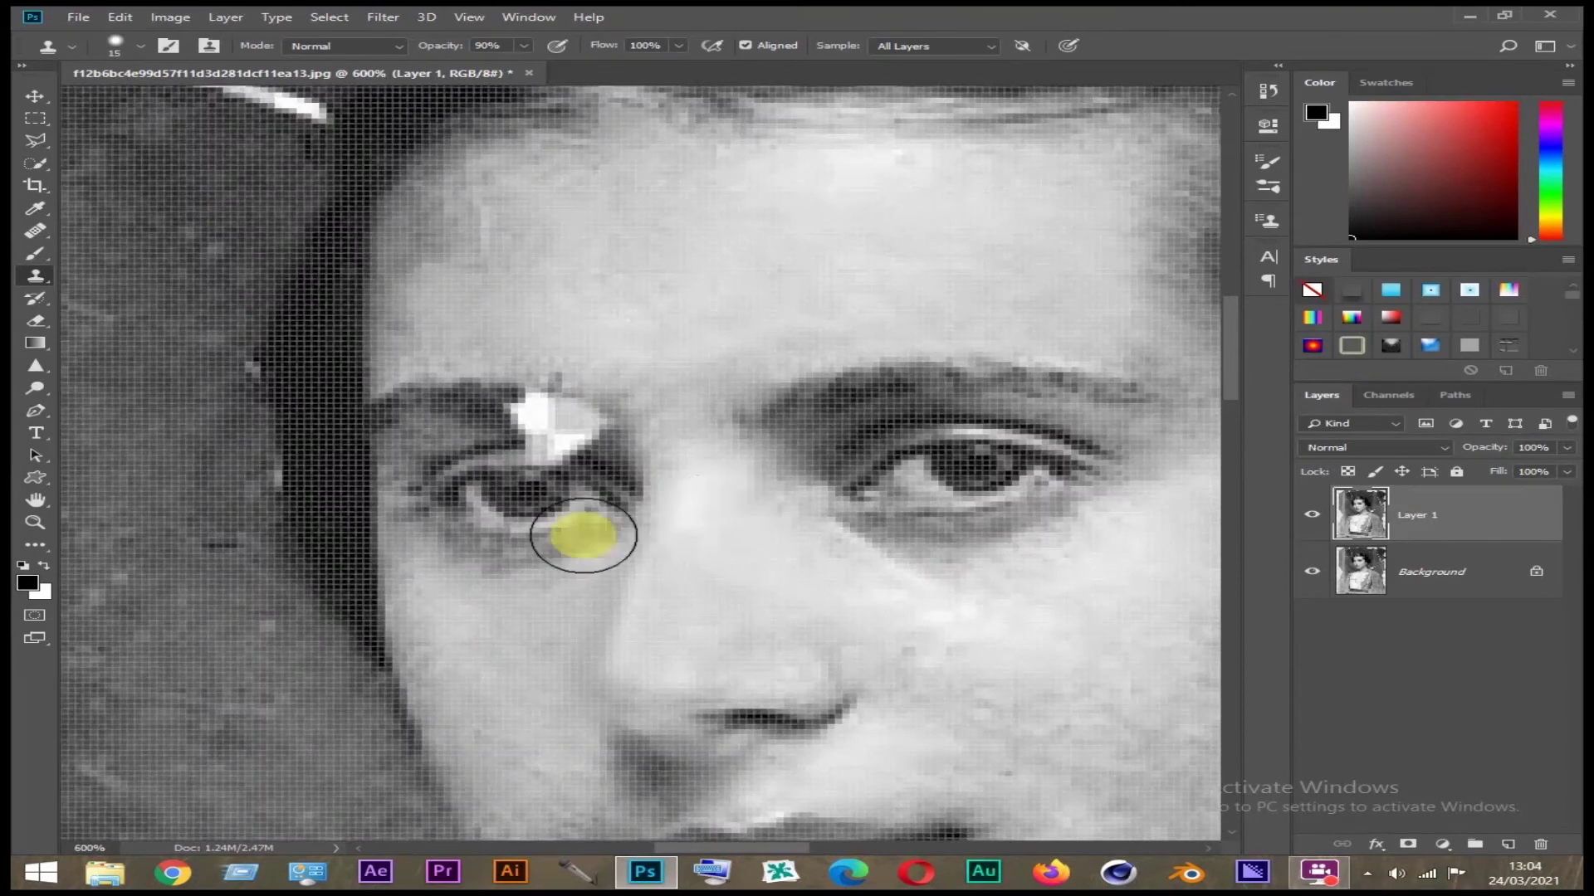
{"action": "scroll", "coordinate": [581, 534], "scroll_direction": "down", "scroll_amount": 1}
{"action": "key", "text": "bracketleft"}
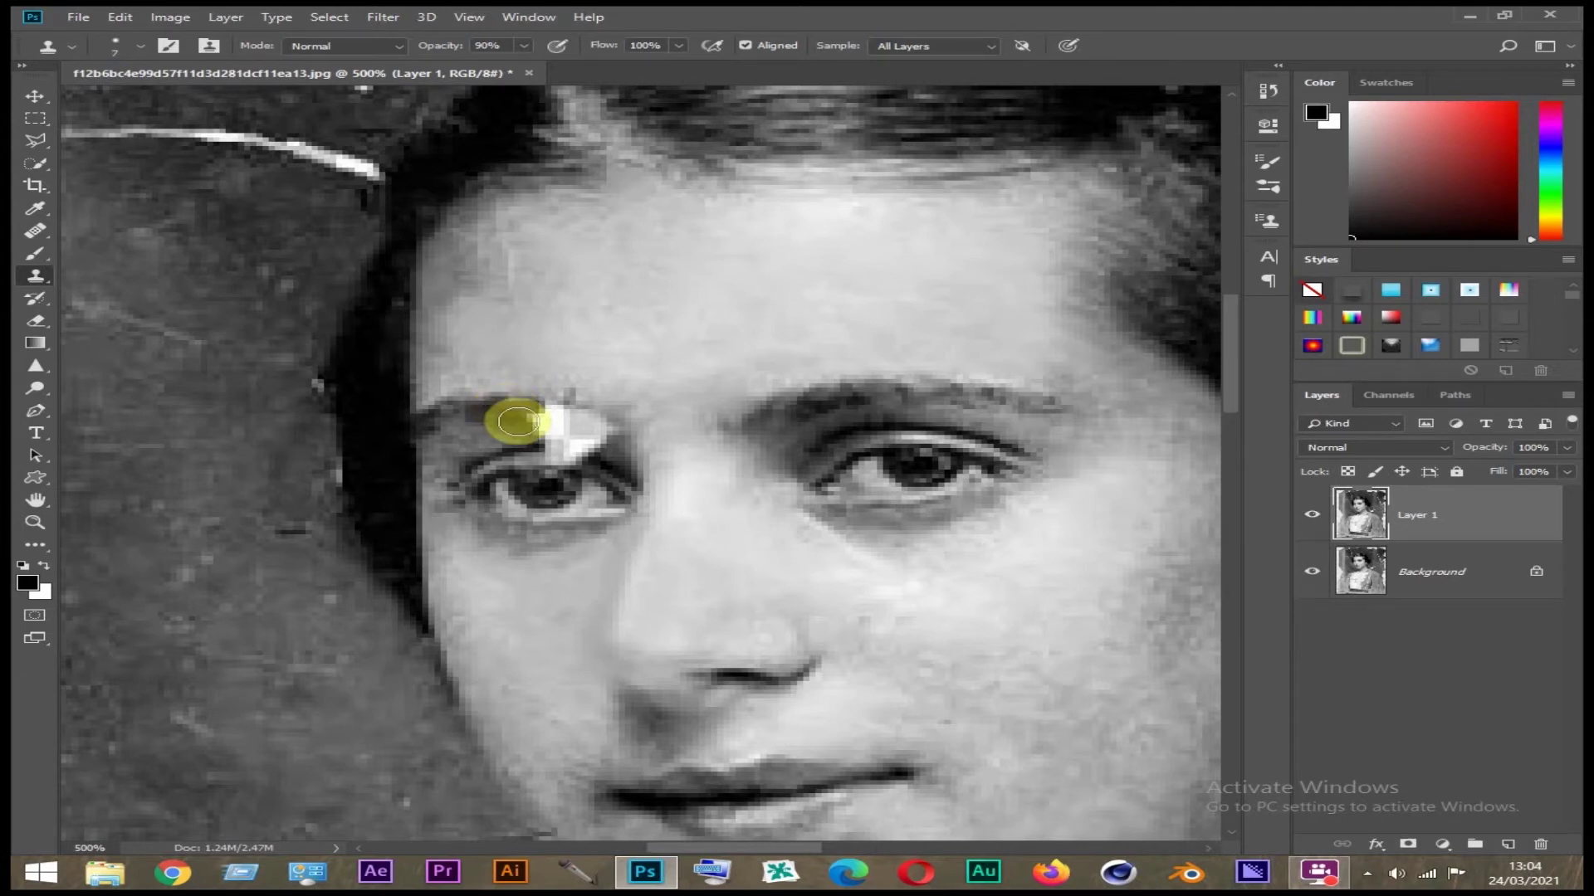
{"action": "mouse_move", "coordinate": [501, 410]}
{"action": "left_mouse_down"}
{"action": "mouse_move", "coordinate": [587, 435]}
{"action": "mouse_move", "coordinate": [509, 409]}
{"action": "mouse_move", "coordinate": [594, 447]}
{"action": "mouse_move", "coordinate": [622, 551]}
{"action": "left_mouse_up"}
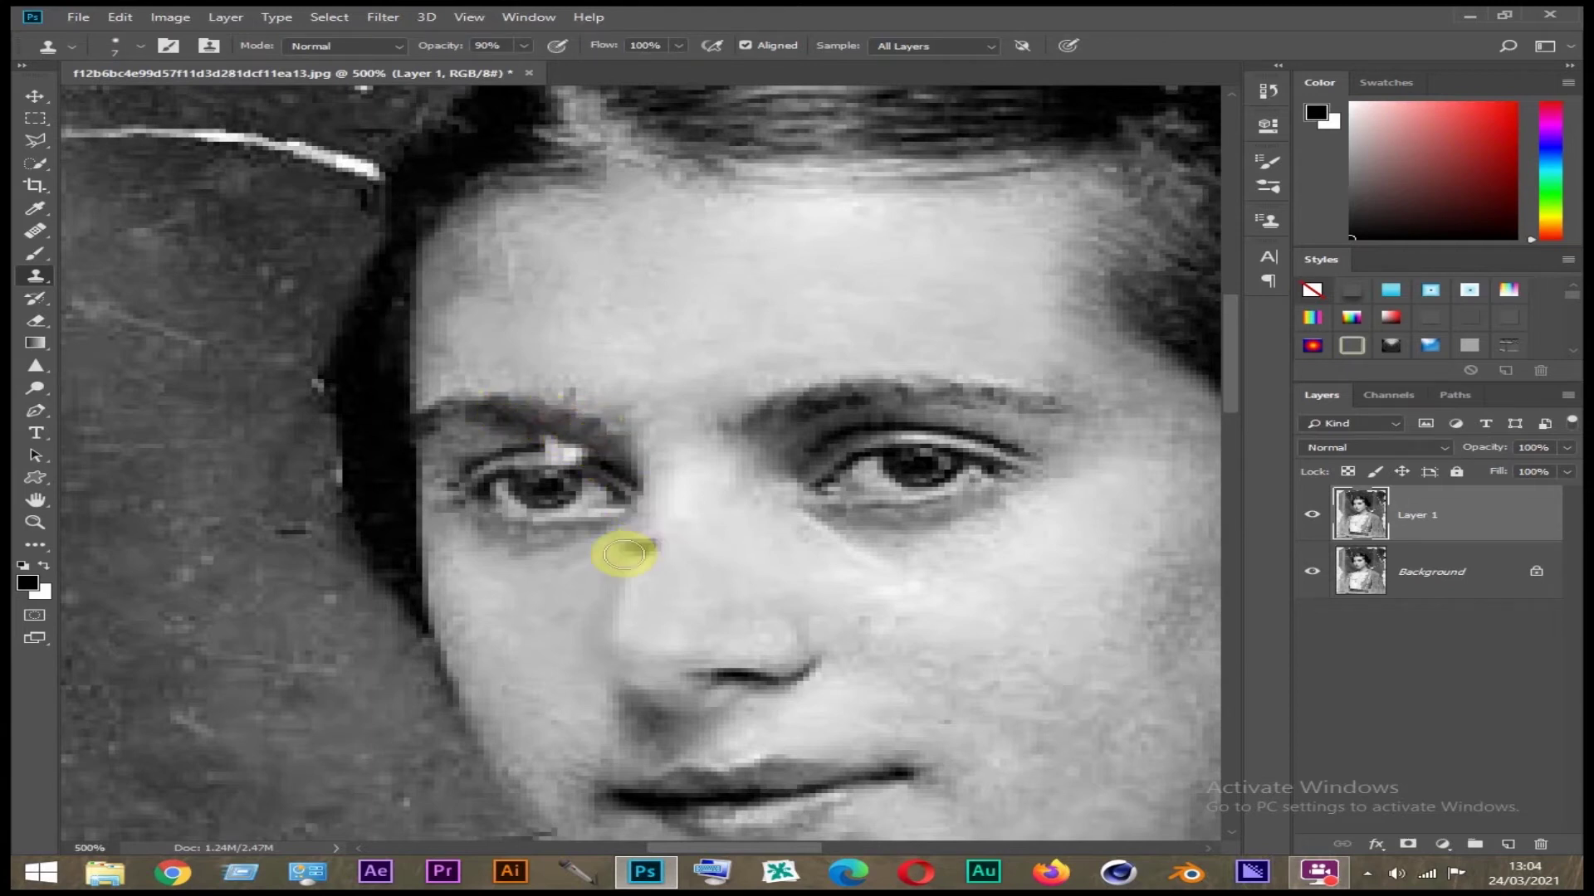
{"action": "left_click_drag", "start_coordinate": [537, 498], "coordinate": [563, 457]}
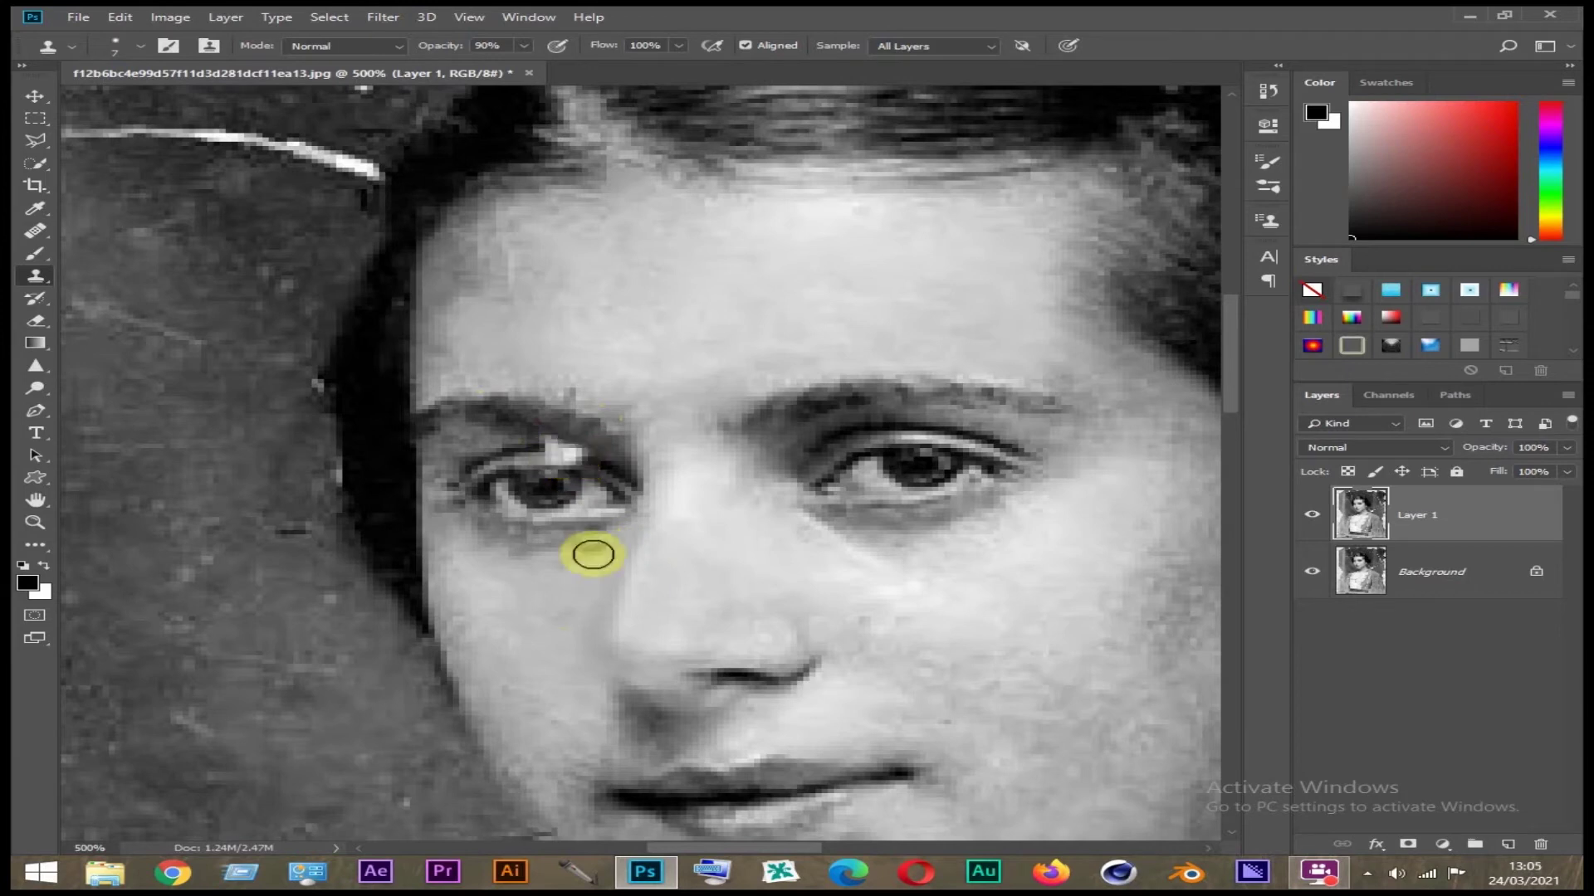
{"action": "key", "text": "ctrl+minus"}
{"action": "mouse_move", "coordinate": [596, 479]}
{"action": "left_mouse_down"}
{"action": "mouse_move", "coordinate": [562, 455]}
{"action": "mouse_move", "coordinate": [586, 504]}
{"action": "mouse_move", "coordinate": [758, 476]}
{"action": "mouse_move", "coordinate": [602, 540]}
{"action": "mouse_move", "coordinate": [516, 534]}
{"action": "mouse_move", "coordinate": [543, 463]}
{"action": "left_mouse_up"}
Shrink the brush to 4 px, smooth the upper eyelid, and fit the photo in the window
{"action": "key", "text": "bracketleft"}
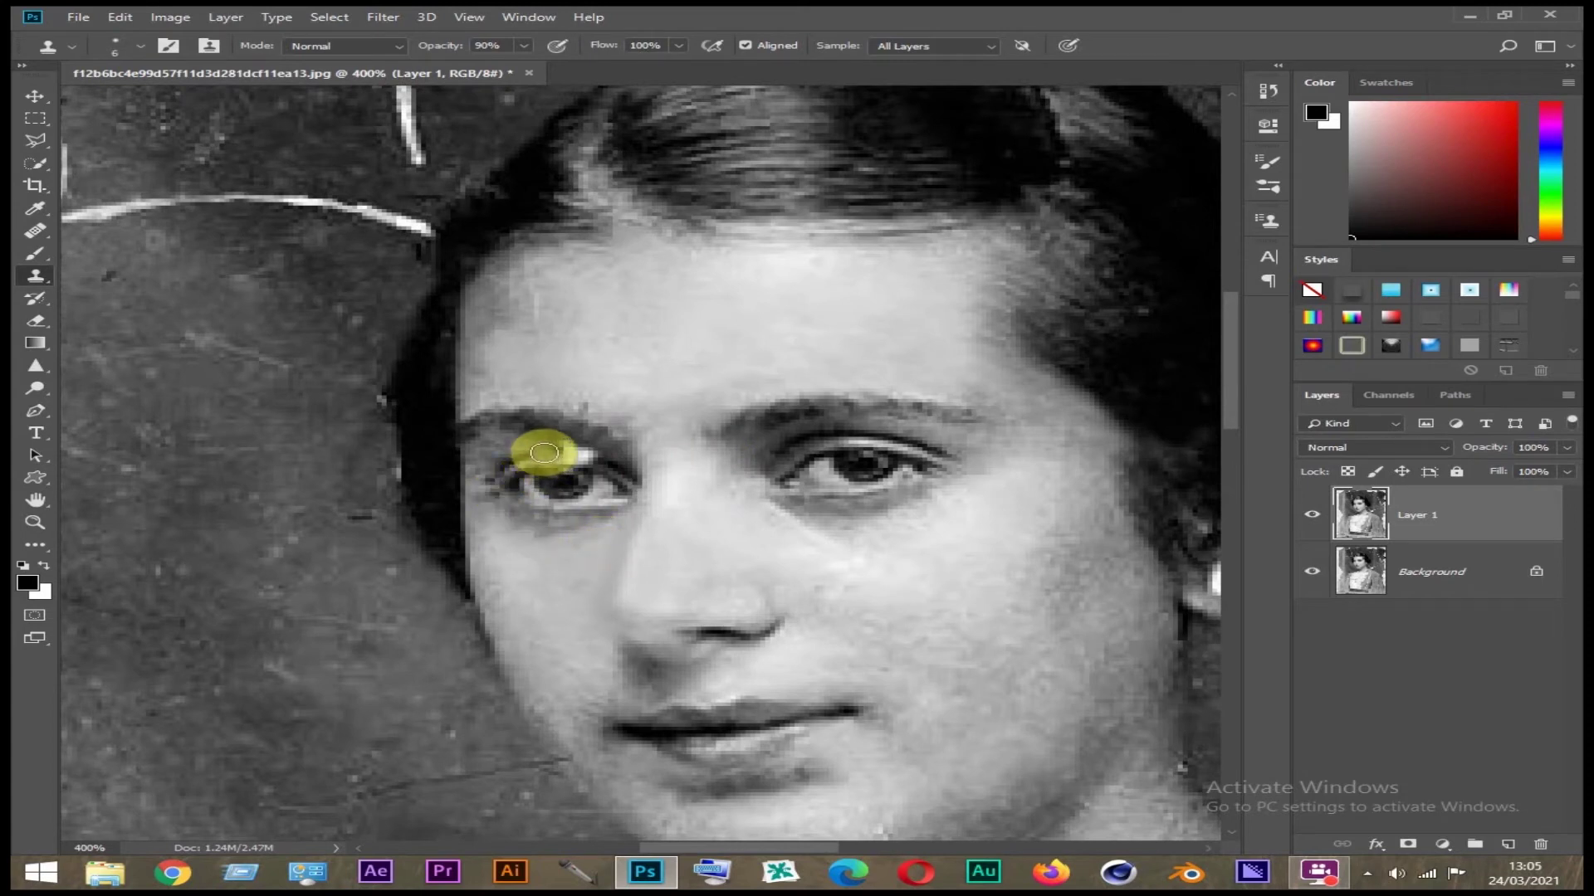
{"action": "left_click_drag", "start_coordinate": [543, 452], "coordinate": [608, 466]}
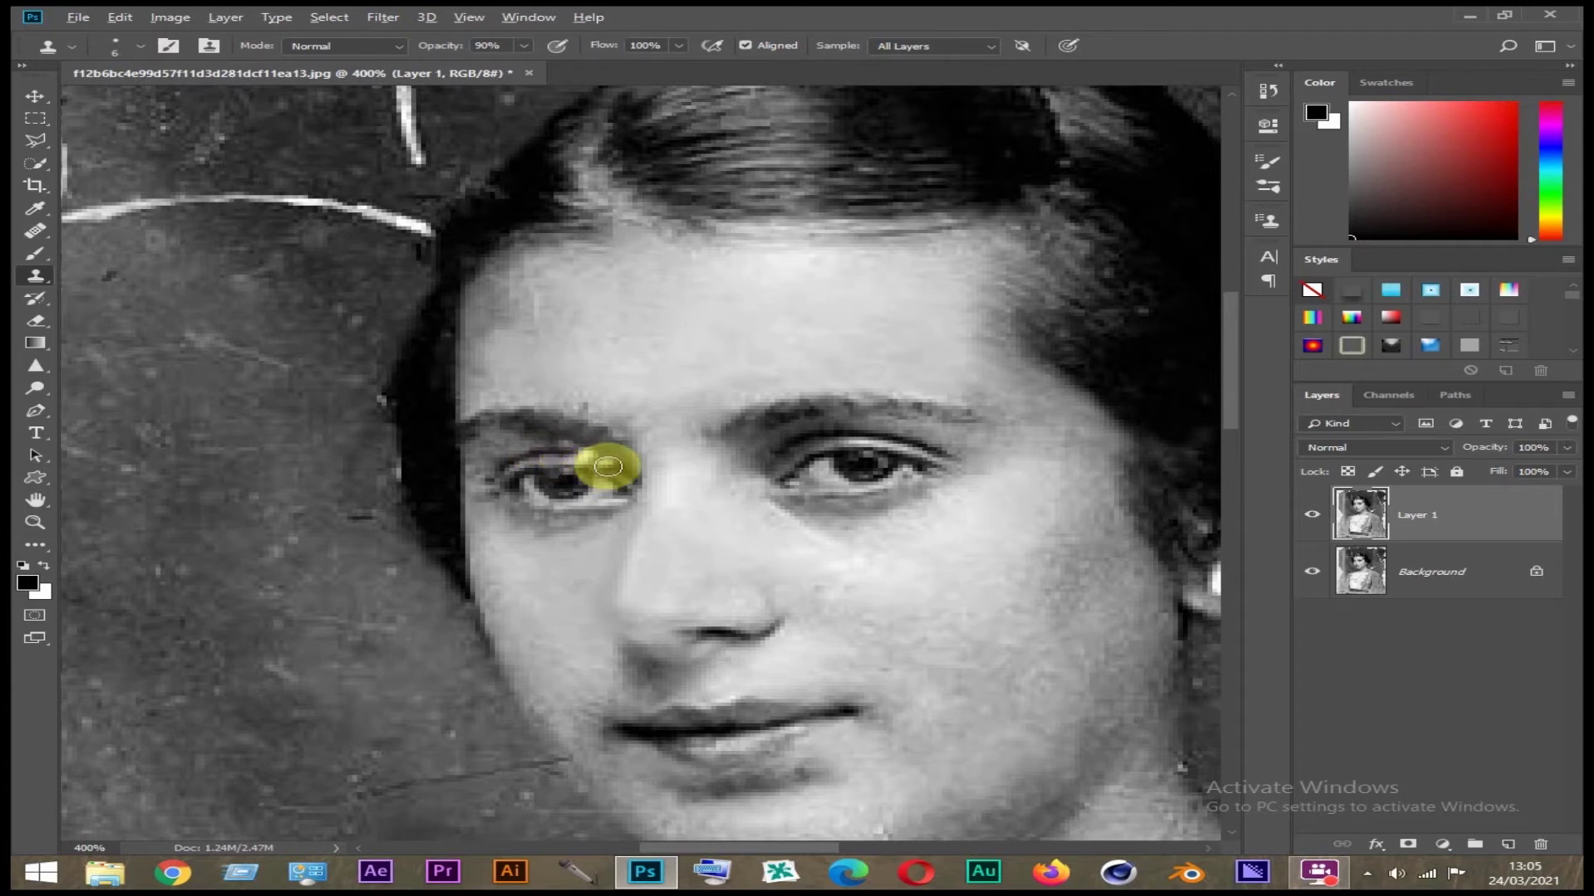
{"action": "left_click_drag", "start_coordinate": [608, 466], "coordinate": [587, 456]}
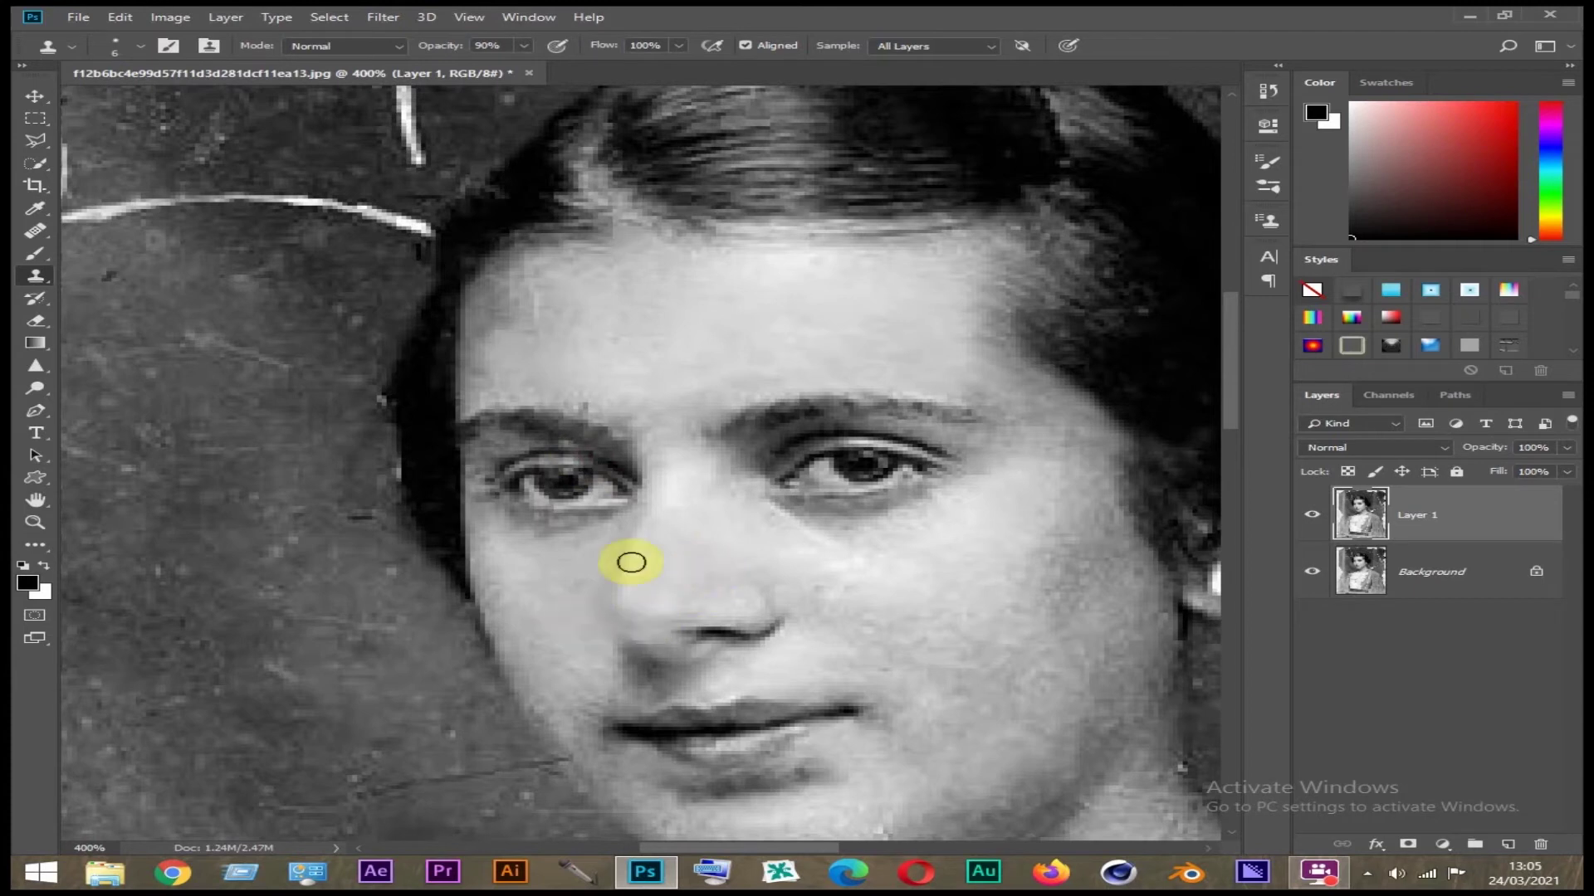
{"action": "mouse_move", "coordinate": [534, 480]}
{"action": "left_mouse_down"}
{"action": "mouse_move", "coordinate": [581, 455]}
{"action": "mouse_move", "coordinate": [510, 443]}
{"action": "left_mouse_up"}
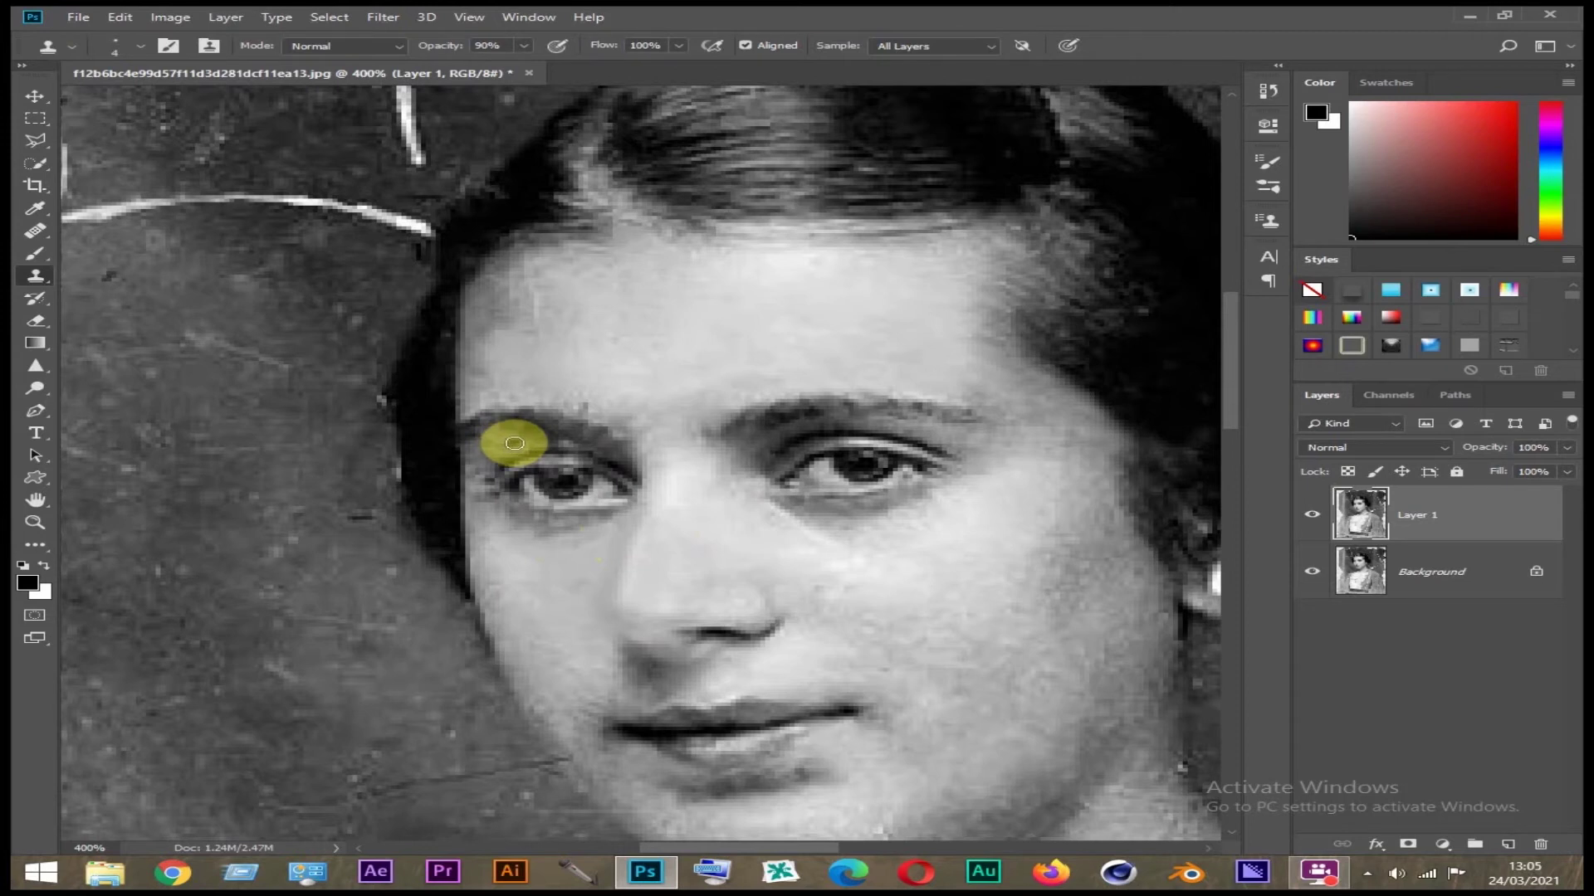
{"action": "left_click_drag", "start_coordinate": [514, 443], "coordinate": [577, 447]}
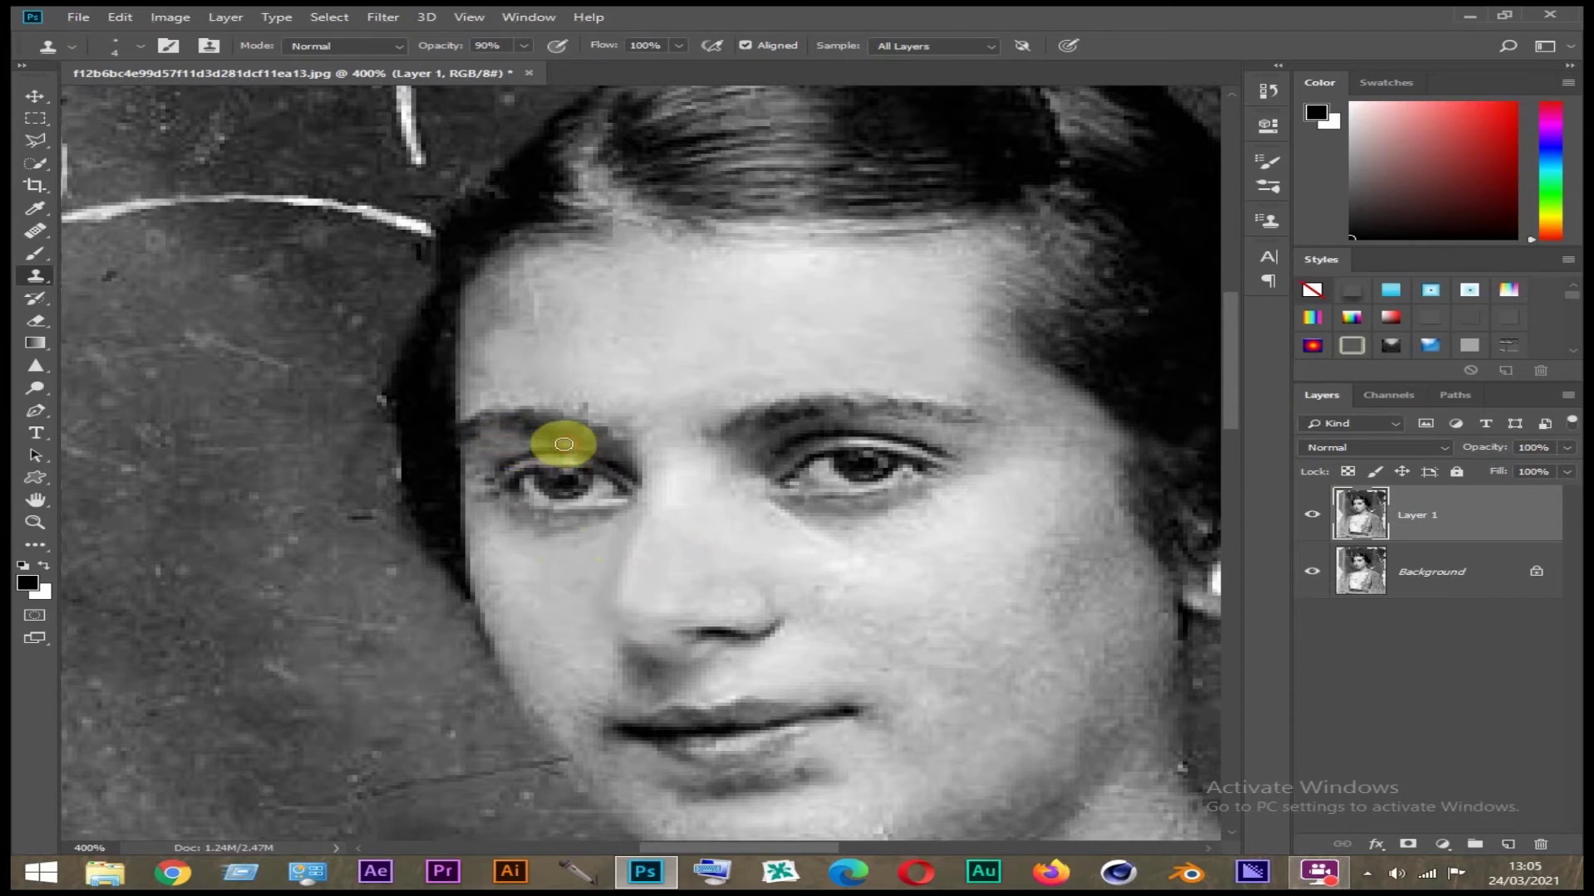
{"action": "key", "text": "ctrl+0"}
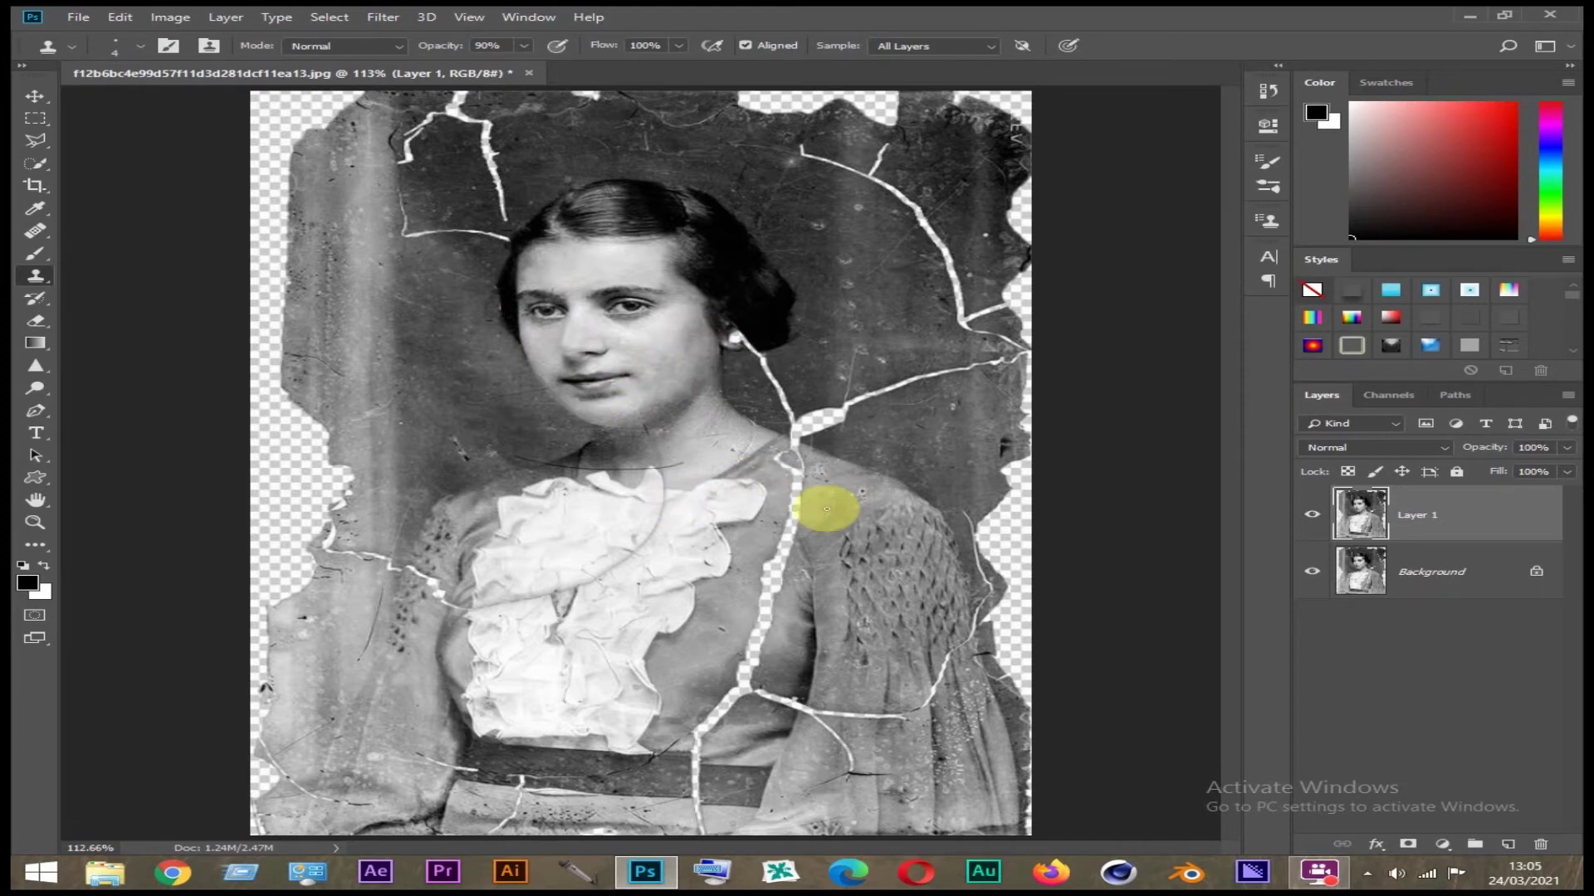
Enlarge the brush and clone over the earring edge and the white crack's upper end
{"action": "scroll", "coordinate": [788, 439], "scroll_direction": "up", "scroll_amount": 2}
{"action": "scroll", "coordinate": [934, 344], "scroll_direction": "up", "scroll_amount": 2}
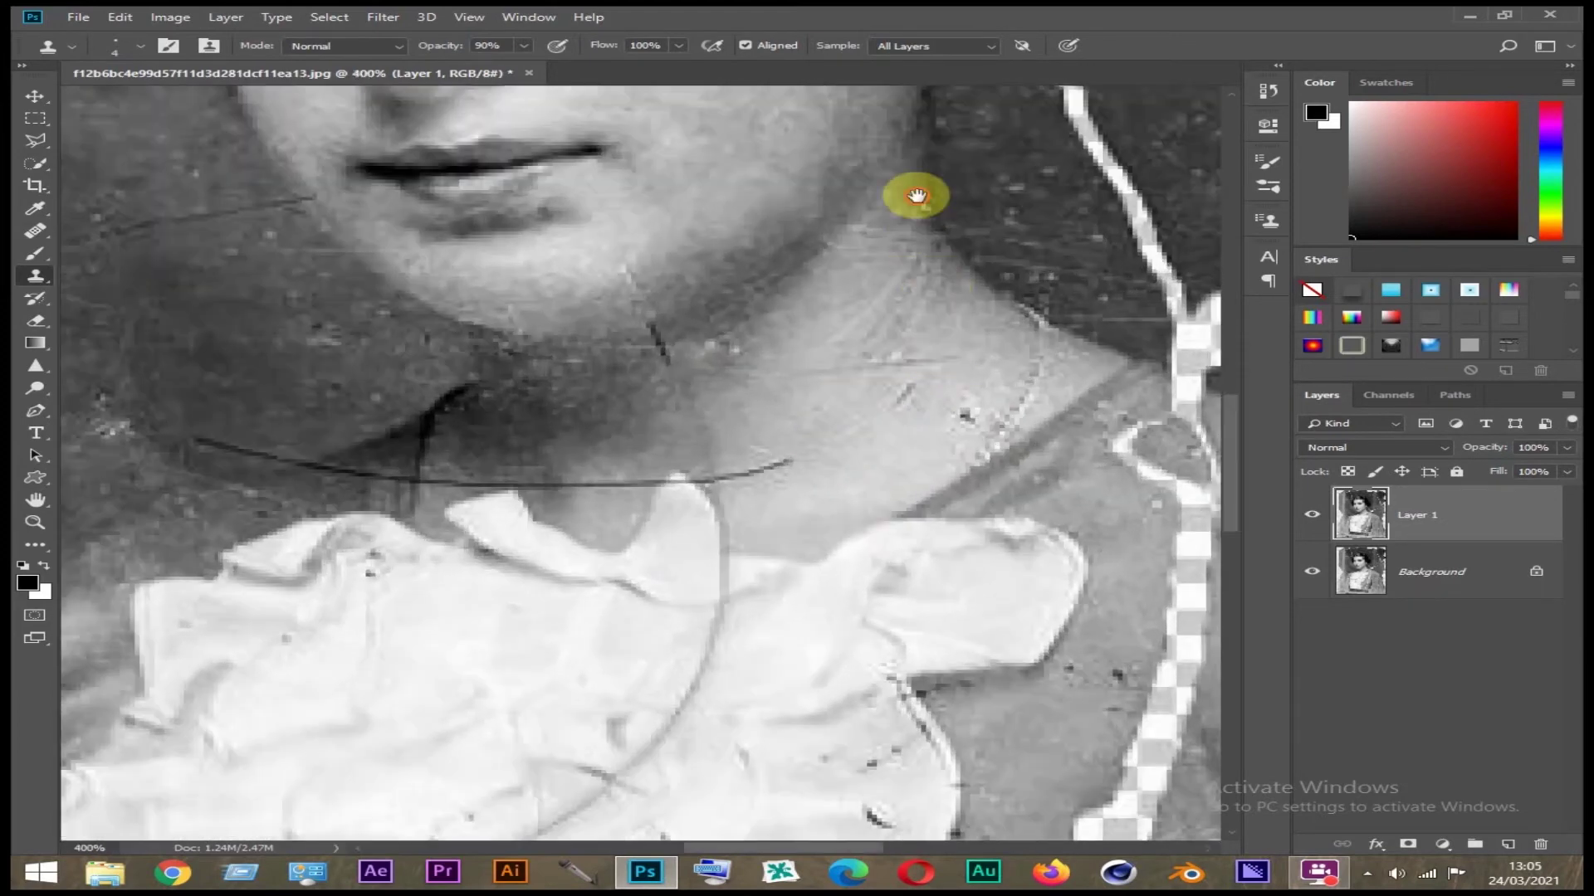
{"action": "left_click_drag", "start_coordinate": [916, 196], "coordinate": [689, 639]}
{"action": "key", "text": "bracketright"}
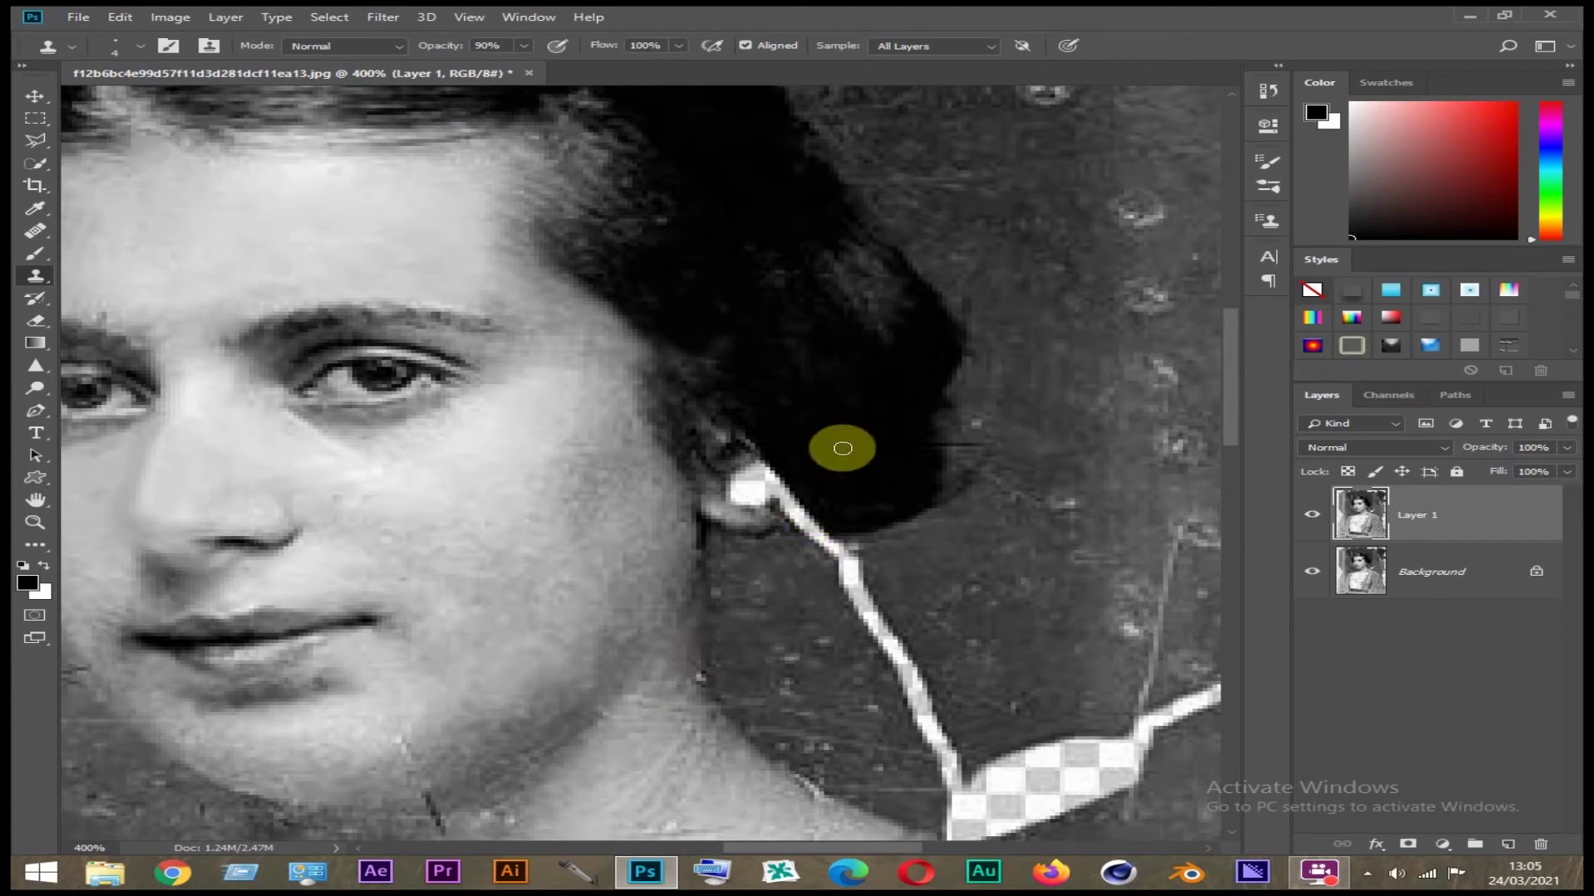
{"action": "key", "text": "bracketright"}
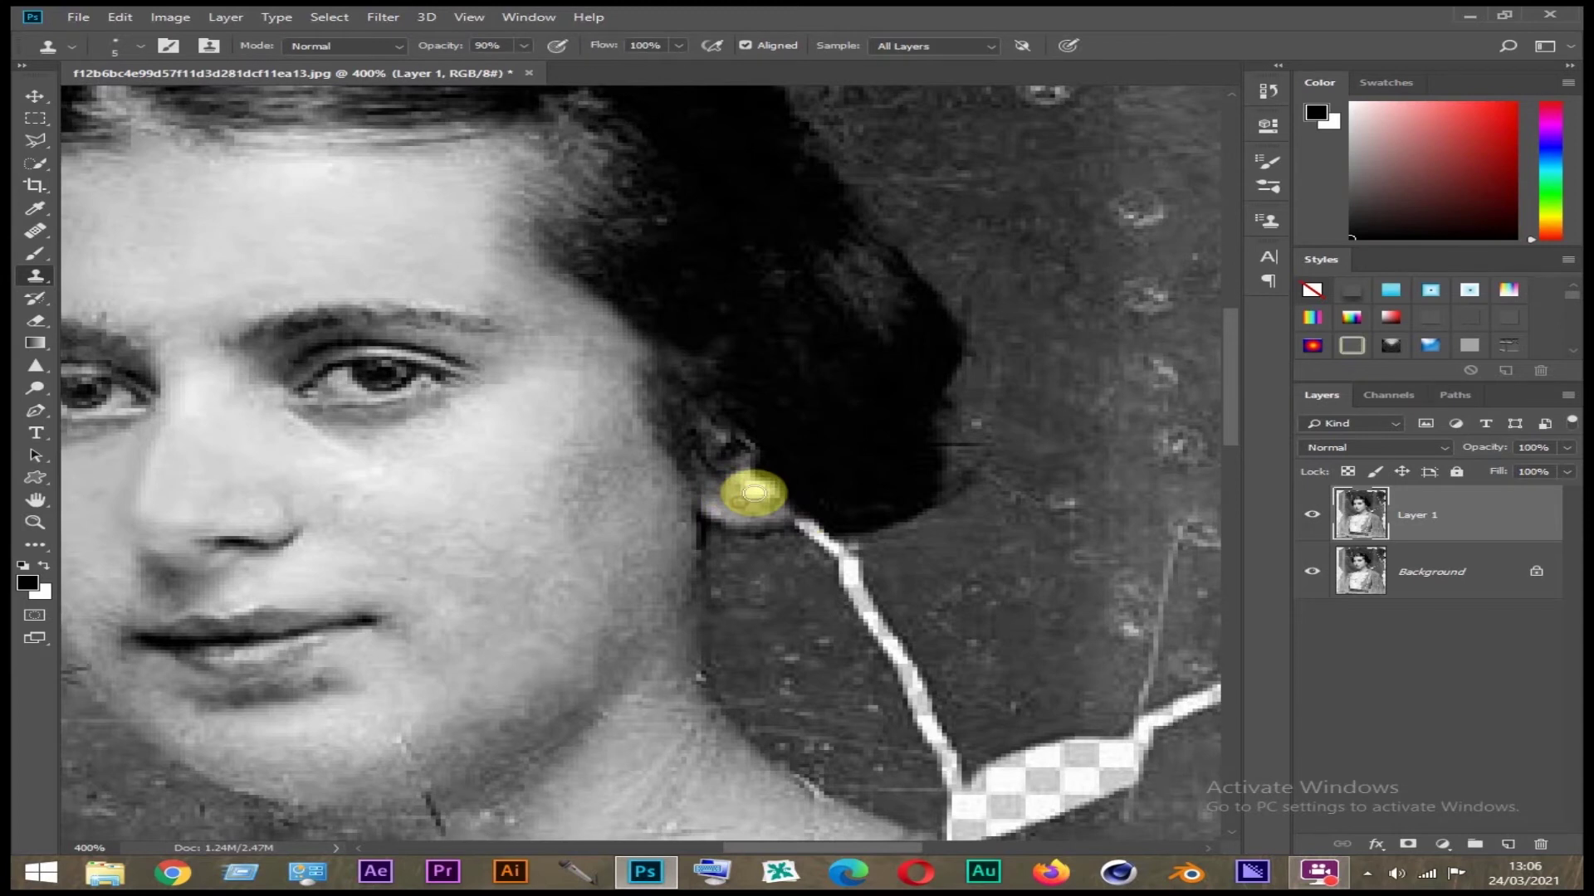
{"action": "left_click", "coordinate": [761, 496]}
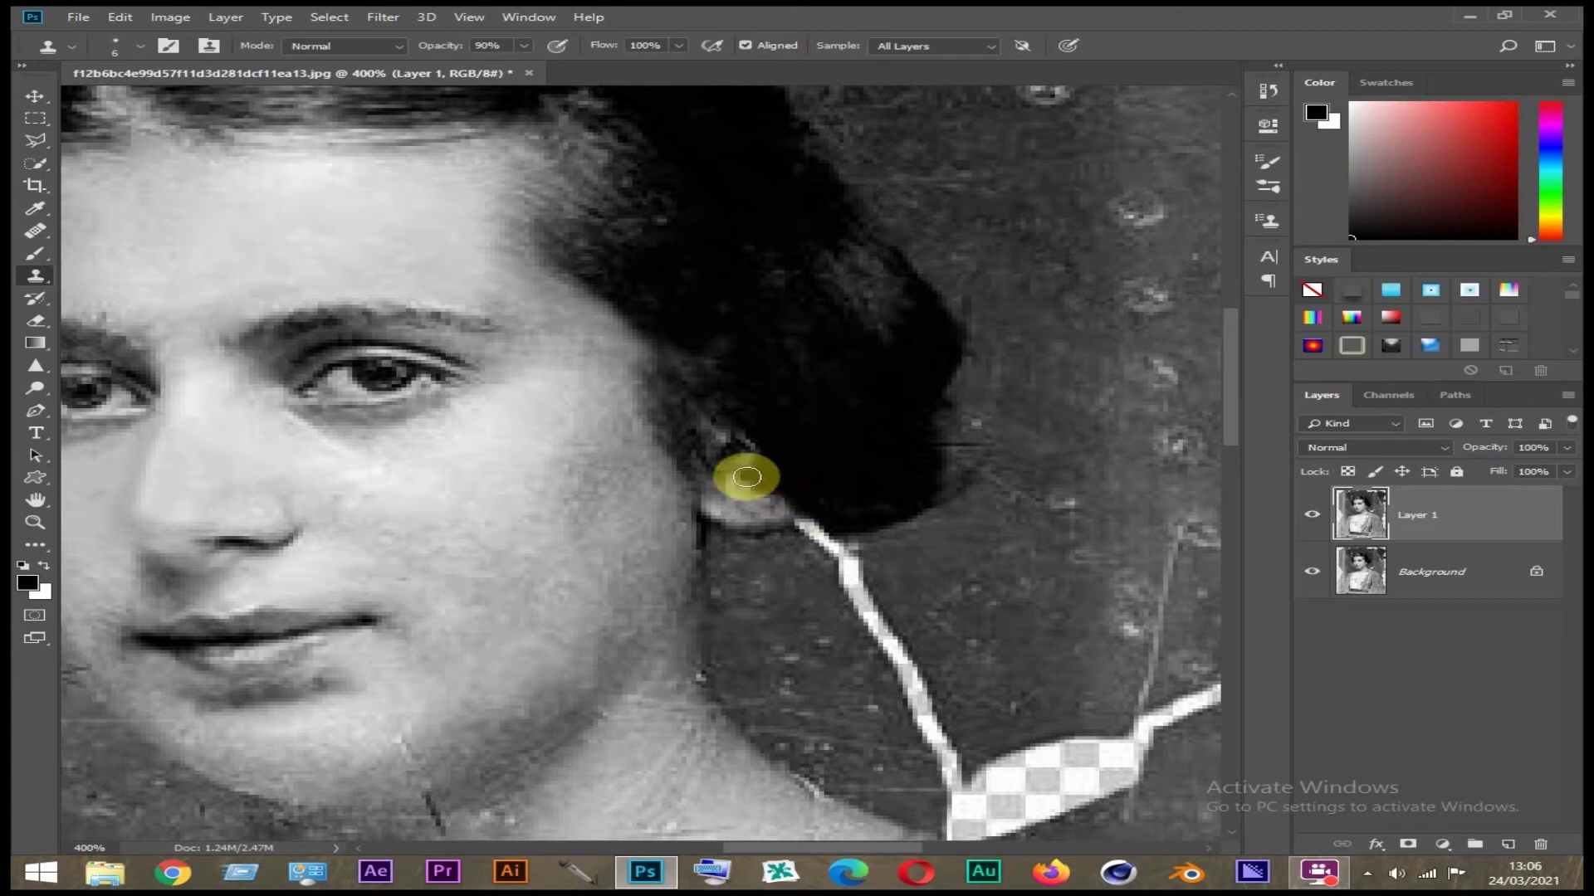
{"action": "left_click_drag", "start_coordinate": [745, 488], "coordinate": [799, 521]}
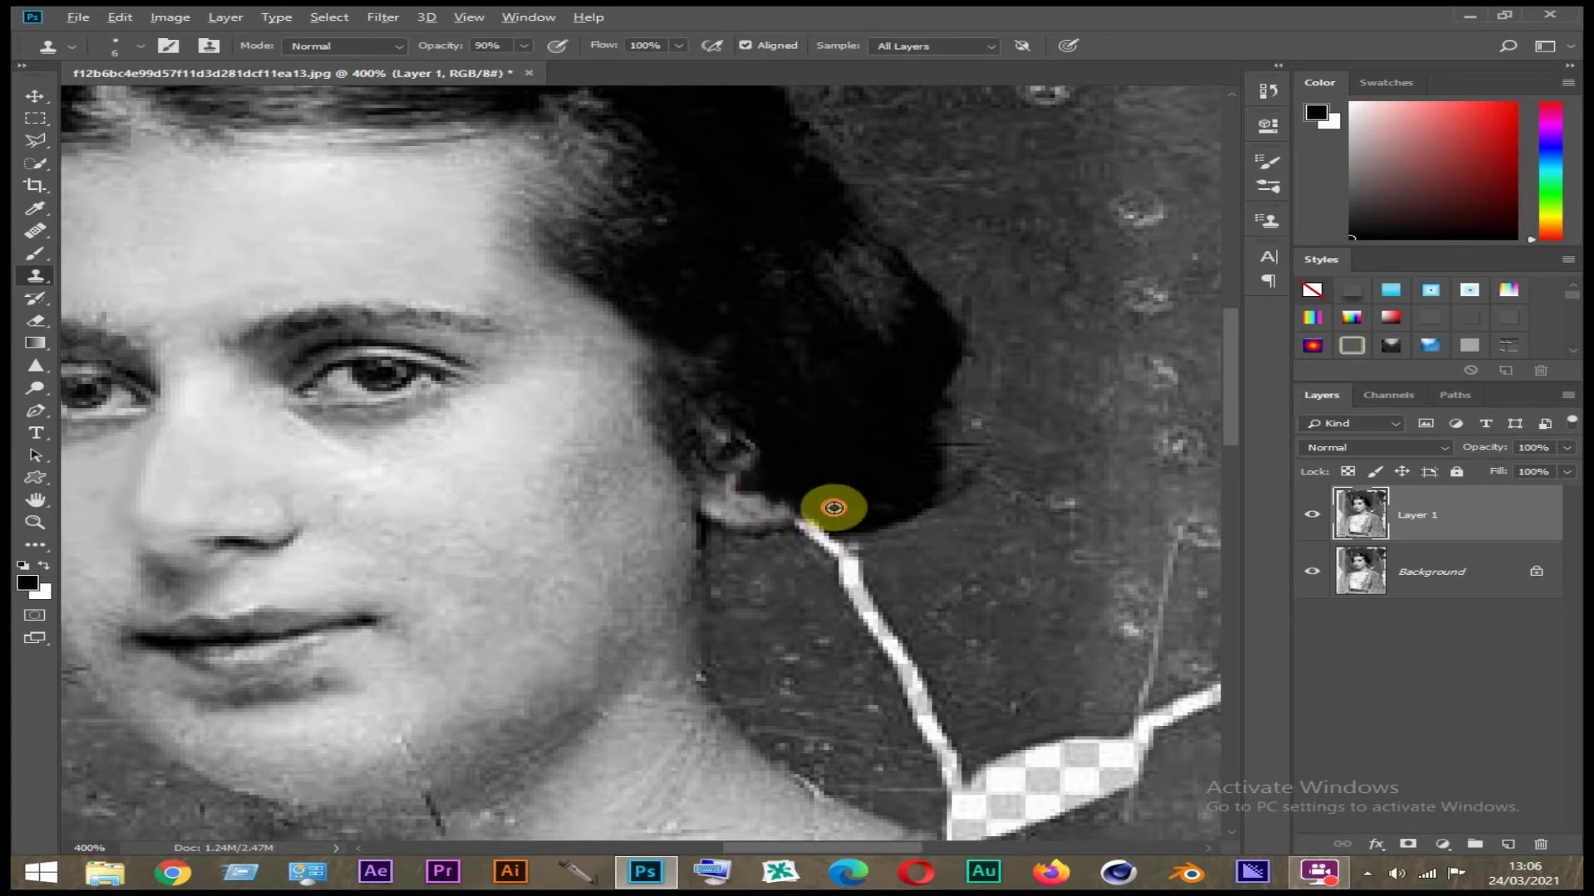
{"action": "left_click", "coordinate": [833, 508], "text": "alt"}
{"action": "left_click", "coordinate": [815, 521]}
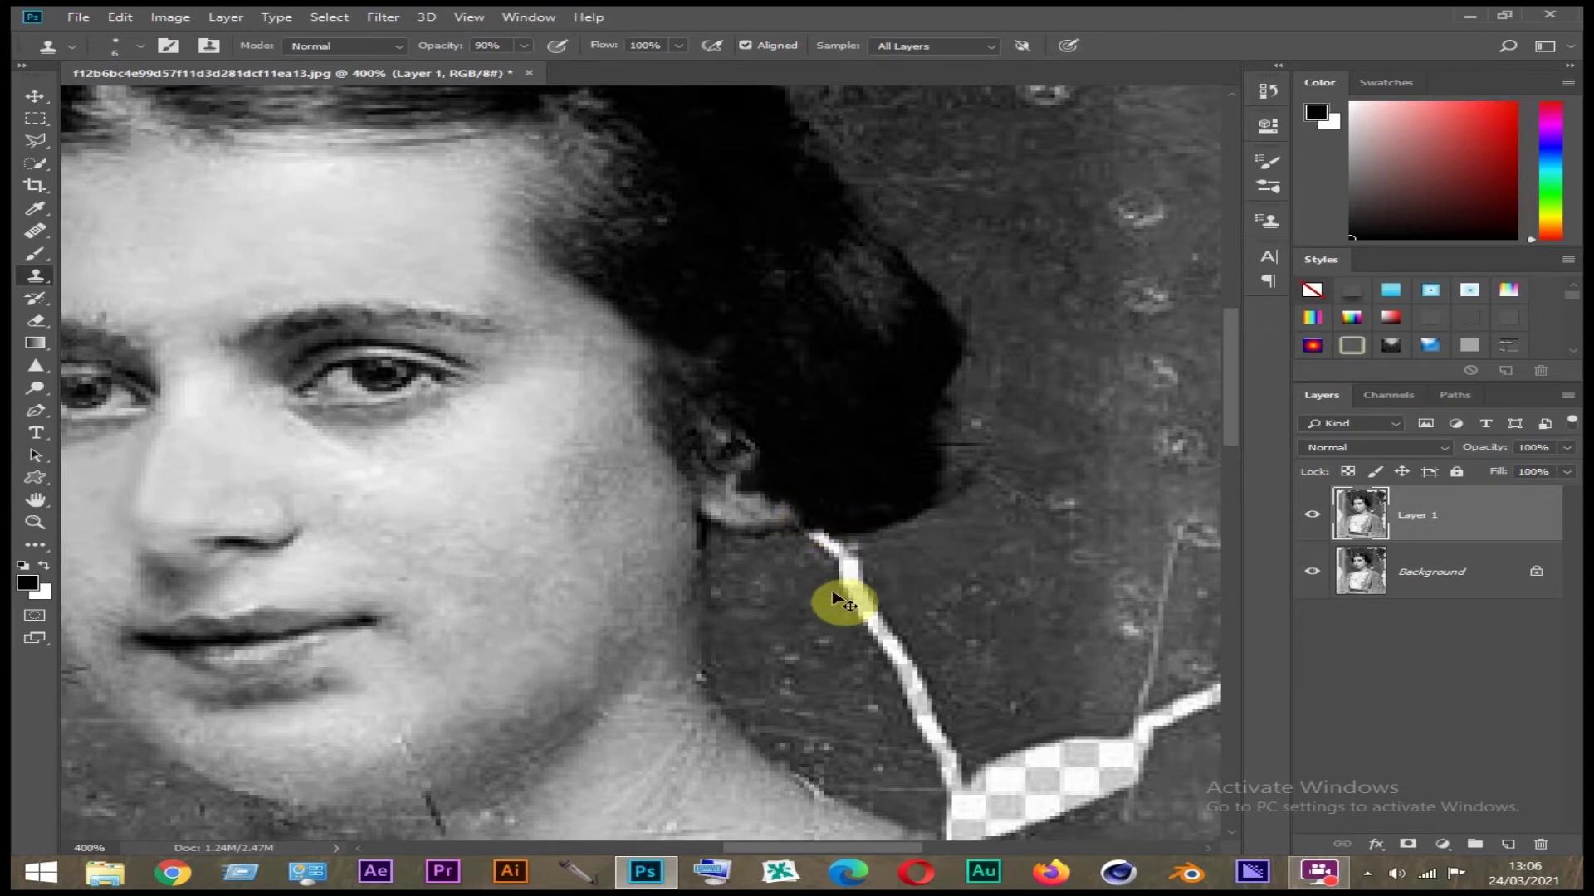
{"action": "scroll", "coordinate": [843, 602], "scroll_direction": "down", "scroll_amount": 2}
{"action": "scroll", "coordinate": [840, 605], "scroll_direction": "down", "scroll_amount": 2}
{"action": "scroll", "coordinate": [830, 610], "scroll_direction": "down", "scroll_amount": 2}
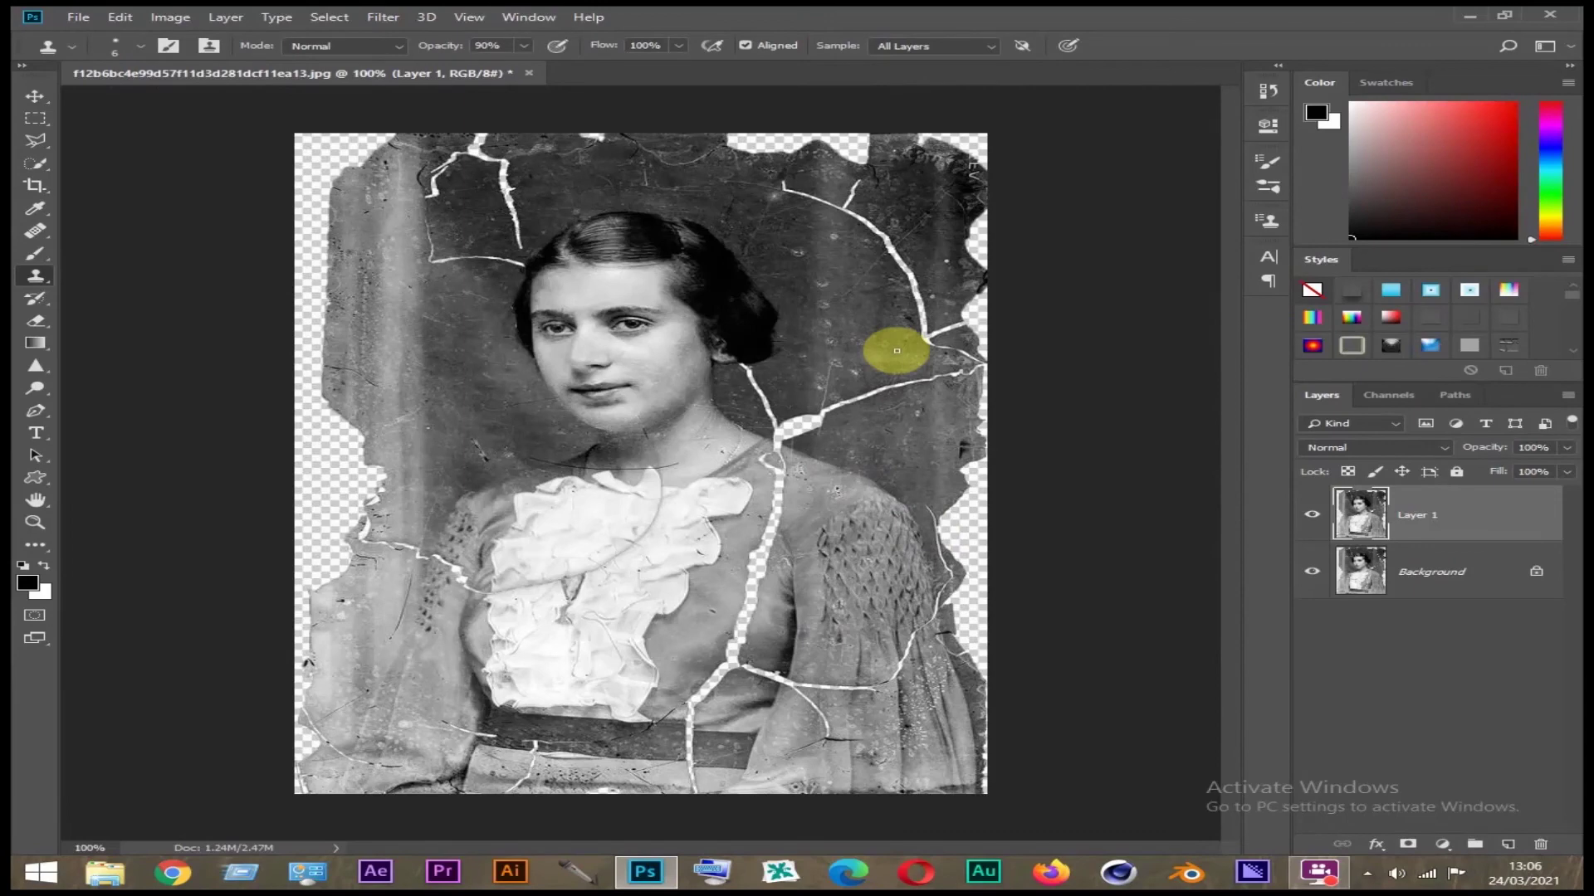
Sample shoulder fabric and clone over the white crack running down the shoulder
{"action": "scroll", "coordinate": [844, 514], "scroll_direction": "up", "scroll_amount": 2}
{"action": "scroll", "coordinate": [913, 498], "scroll_direction": "up", "scroll_amount": 1}
{"action": "scroll", "coordinate": [780, 498], "scroll_direction": "up", "scroll_amount": 2}
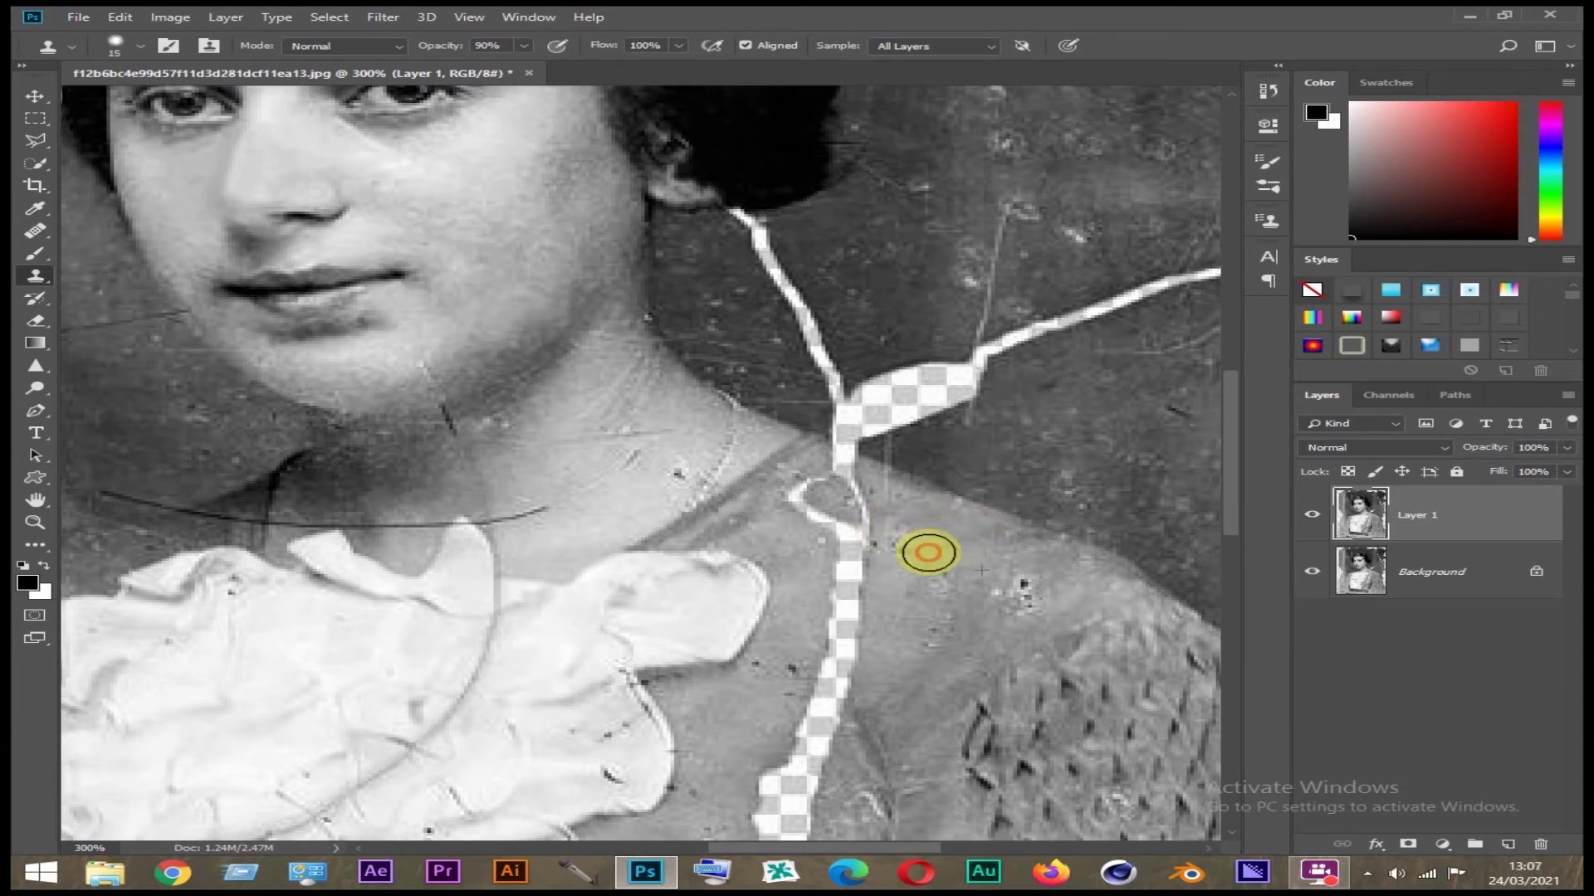
{"action": "left_click", "coordinate": [926, 556], "text": "alt"}
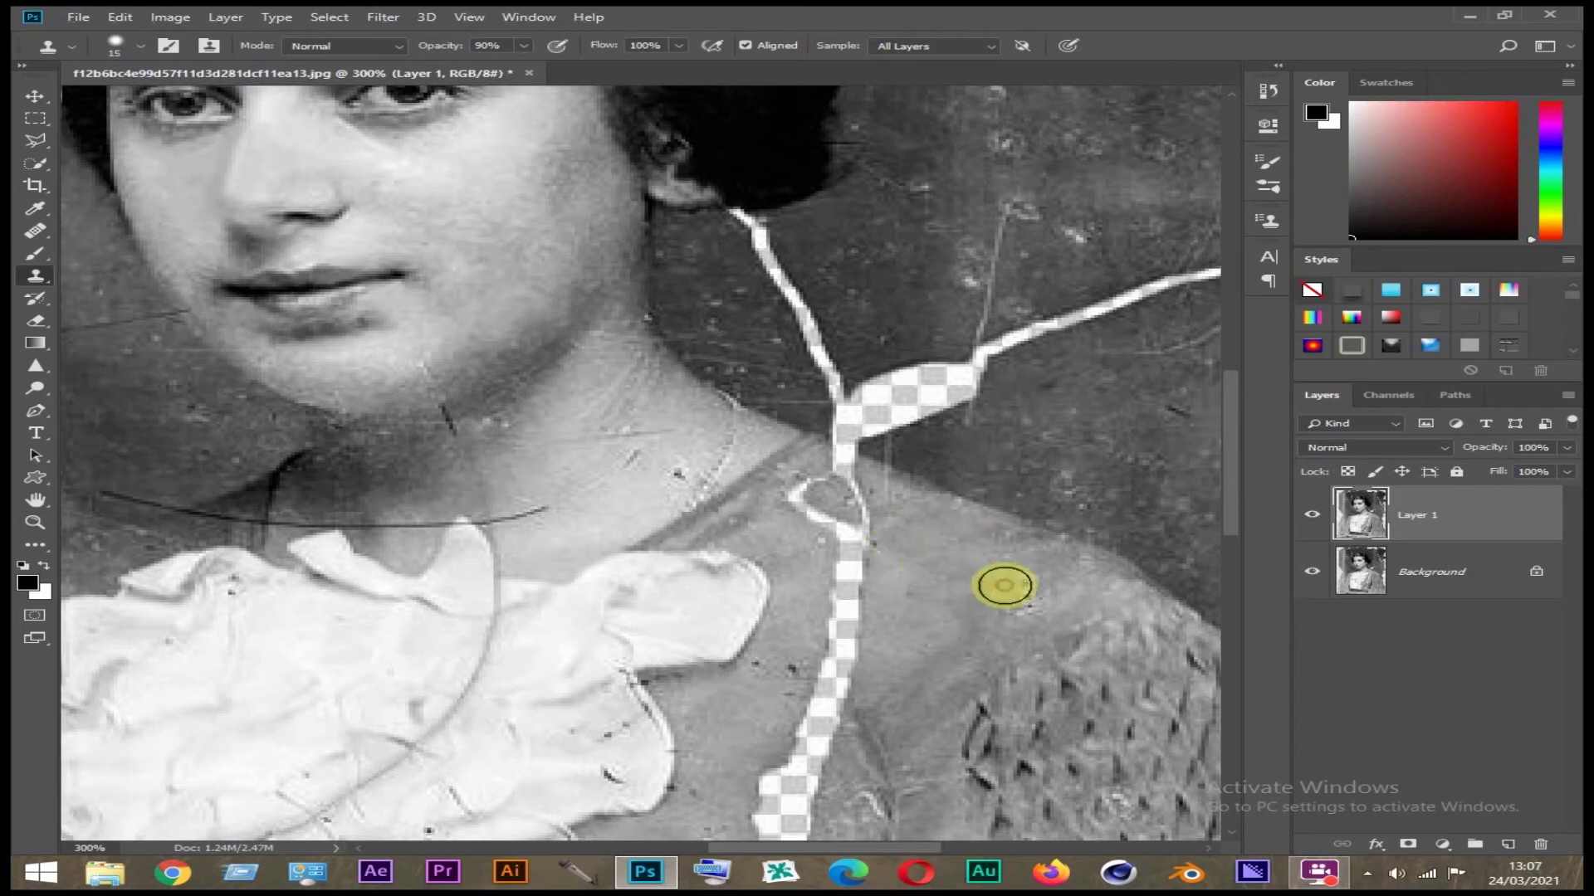
{"action": "left_click", "coordinate": [841, 567]}
{"action": "mouse_move", "coordinate": [849, 610]}
{"action": "left_mouse_down"}
{"action": "mouse_move", "coordinate": [823, 706]}
{"action": "mouse_move", "coordinate": [843, 501]}
{"action": "left_mouse_up"}
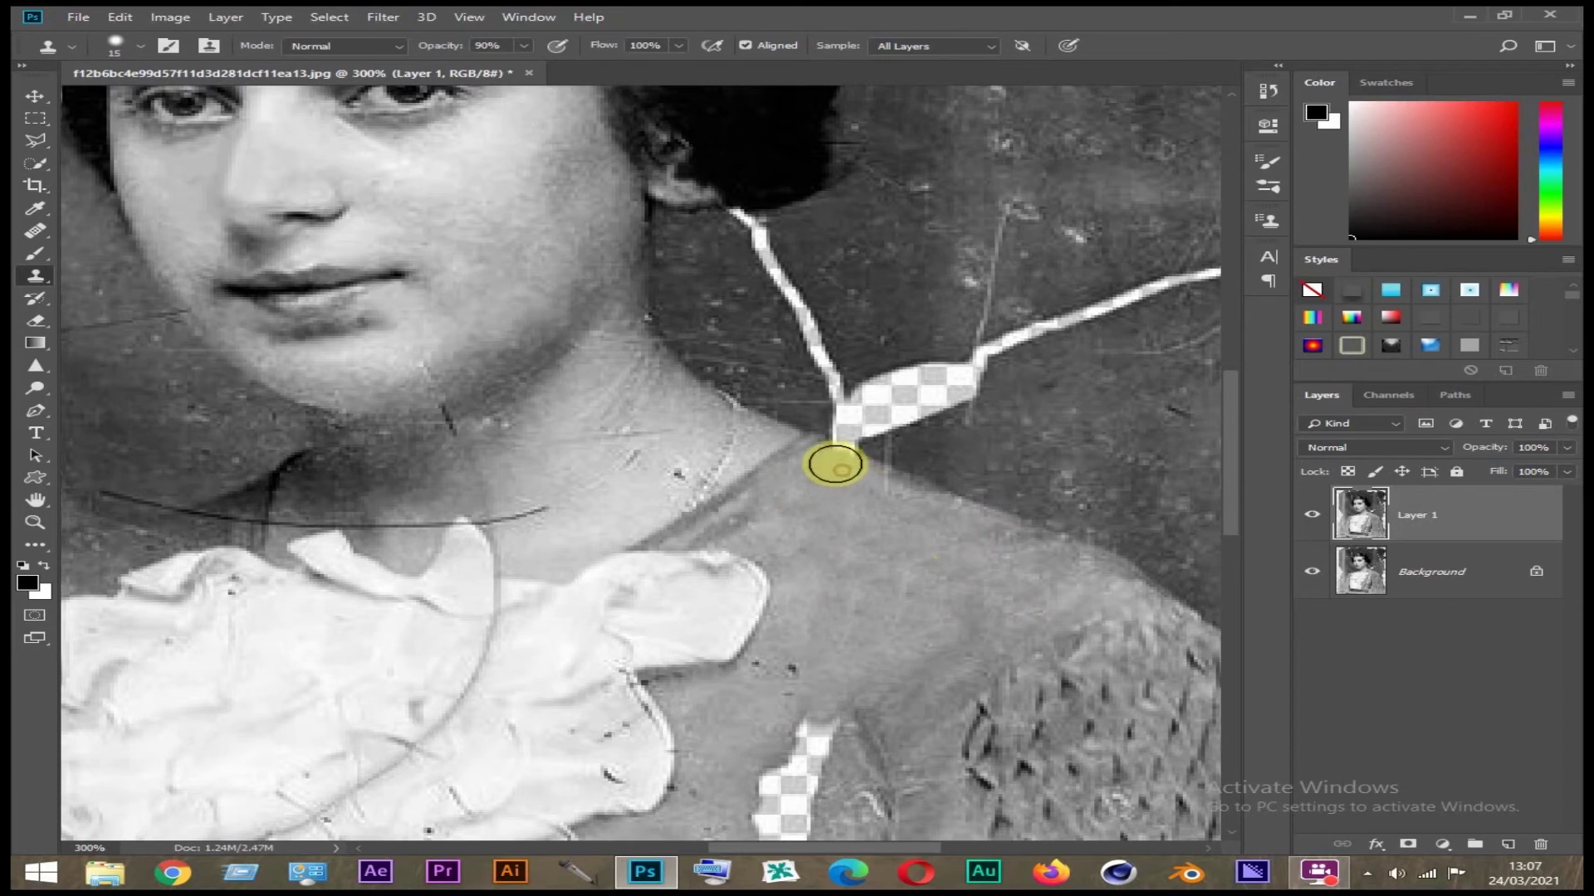
Clone clean skin over the dark marks and scratch line across the neck
{"action": "left_click", "coordinate": [664, 426], "text": "alt"}
{"action": "left_click_drag", "start_coordinate": [683, 462], "coordinate": [640, 463]}
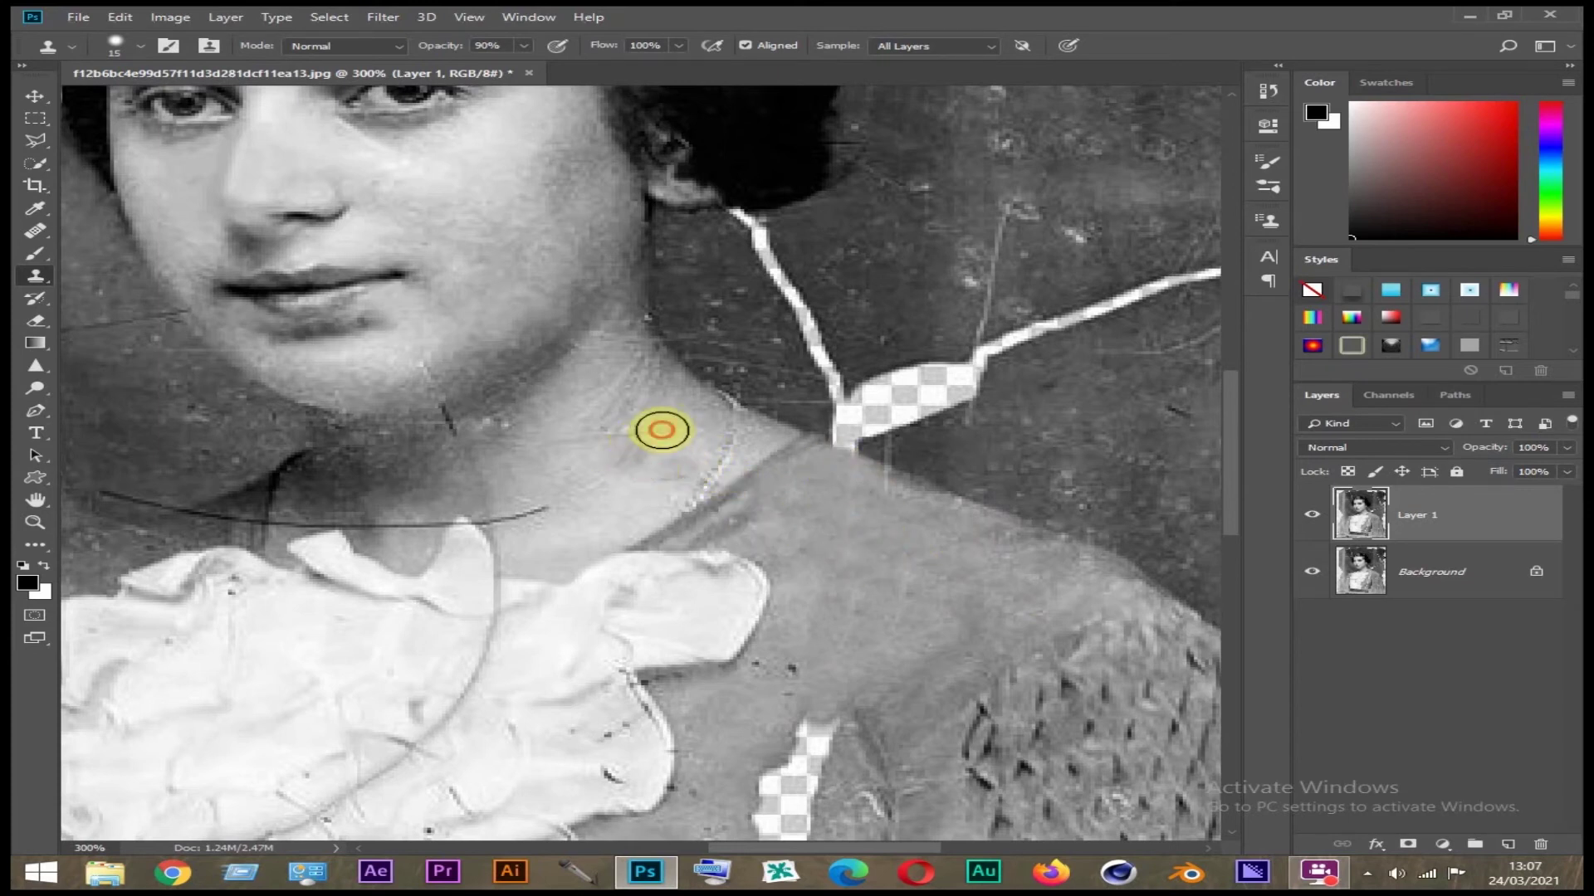
{"action": "left_click", "coordinate": [538, 510]}
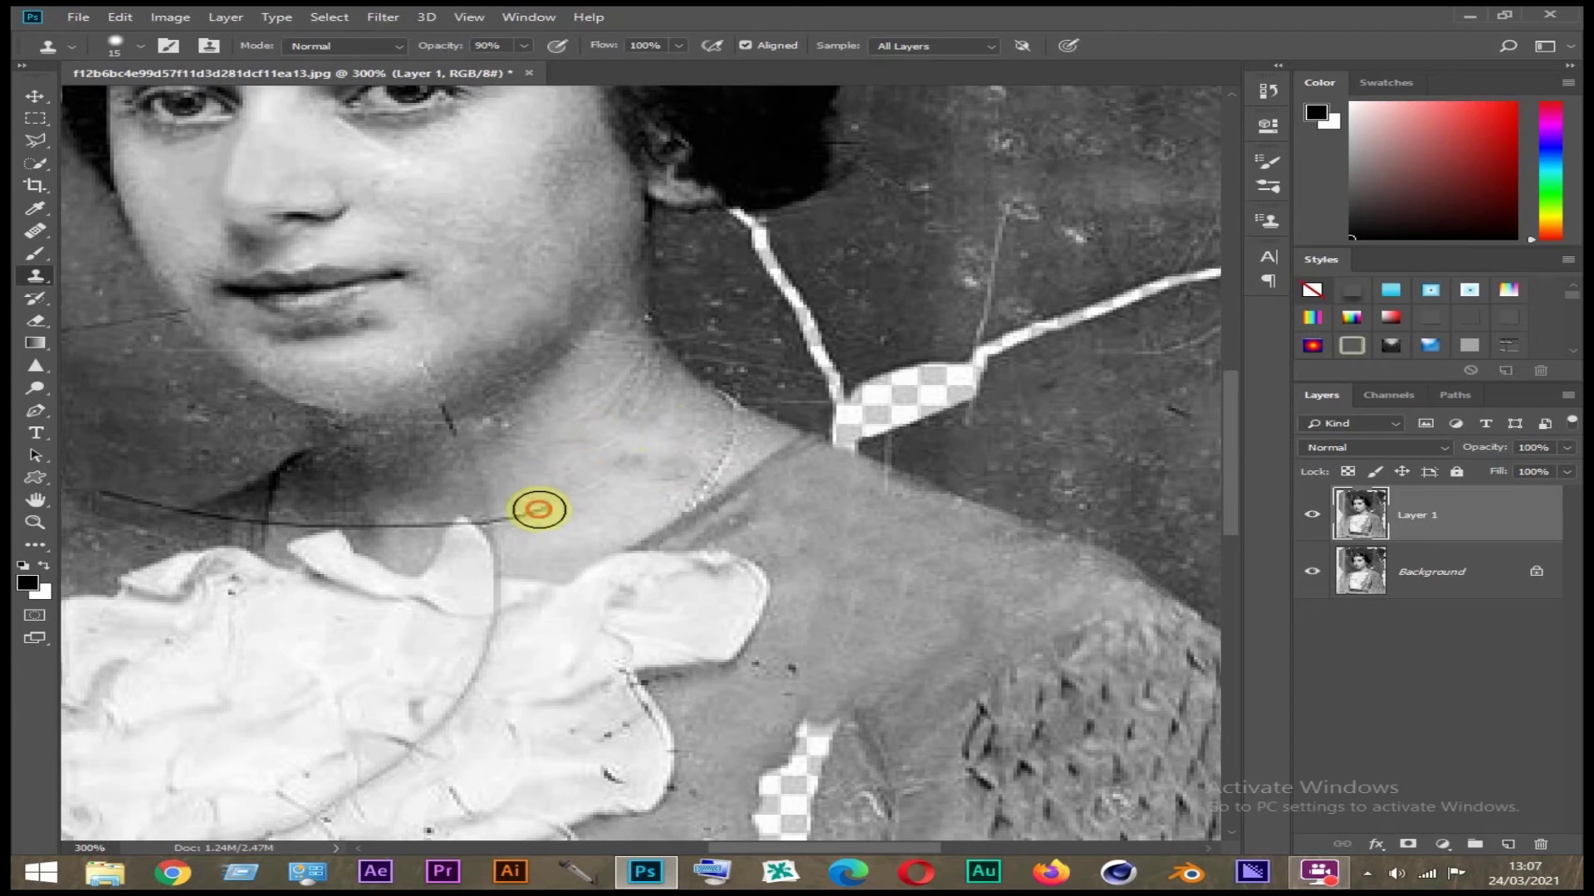
{"action": "left_click_drag", "start_coordinate": [507, 514], "coordinate": [425, 506]}
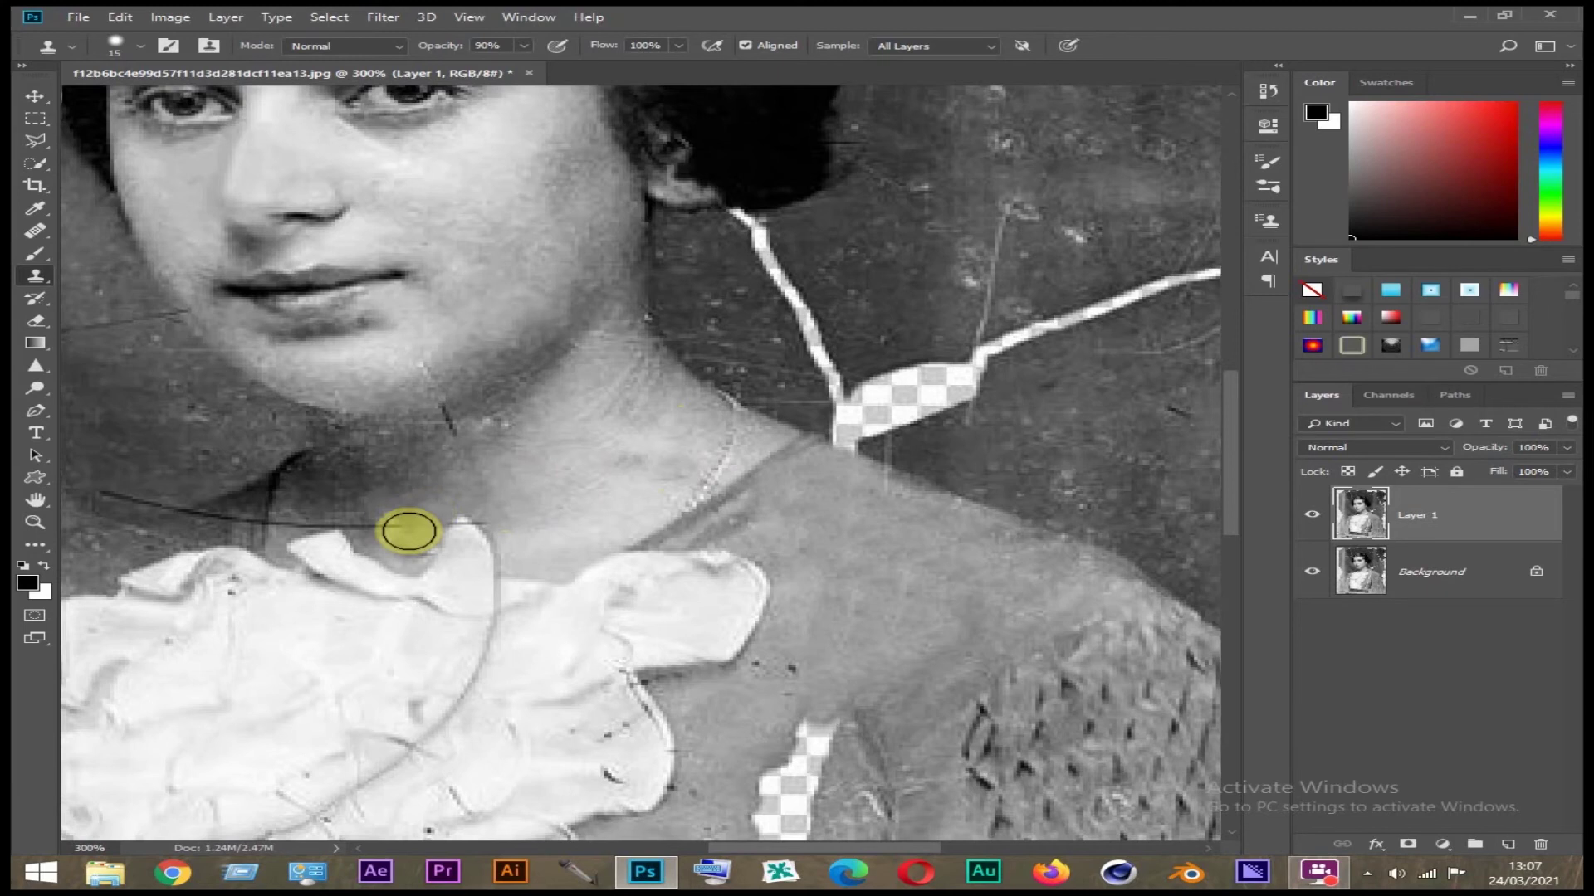
{"action": "left_click_drag", "start_coordinate": [423, 515], "coordinate": [373, 514]}
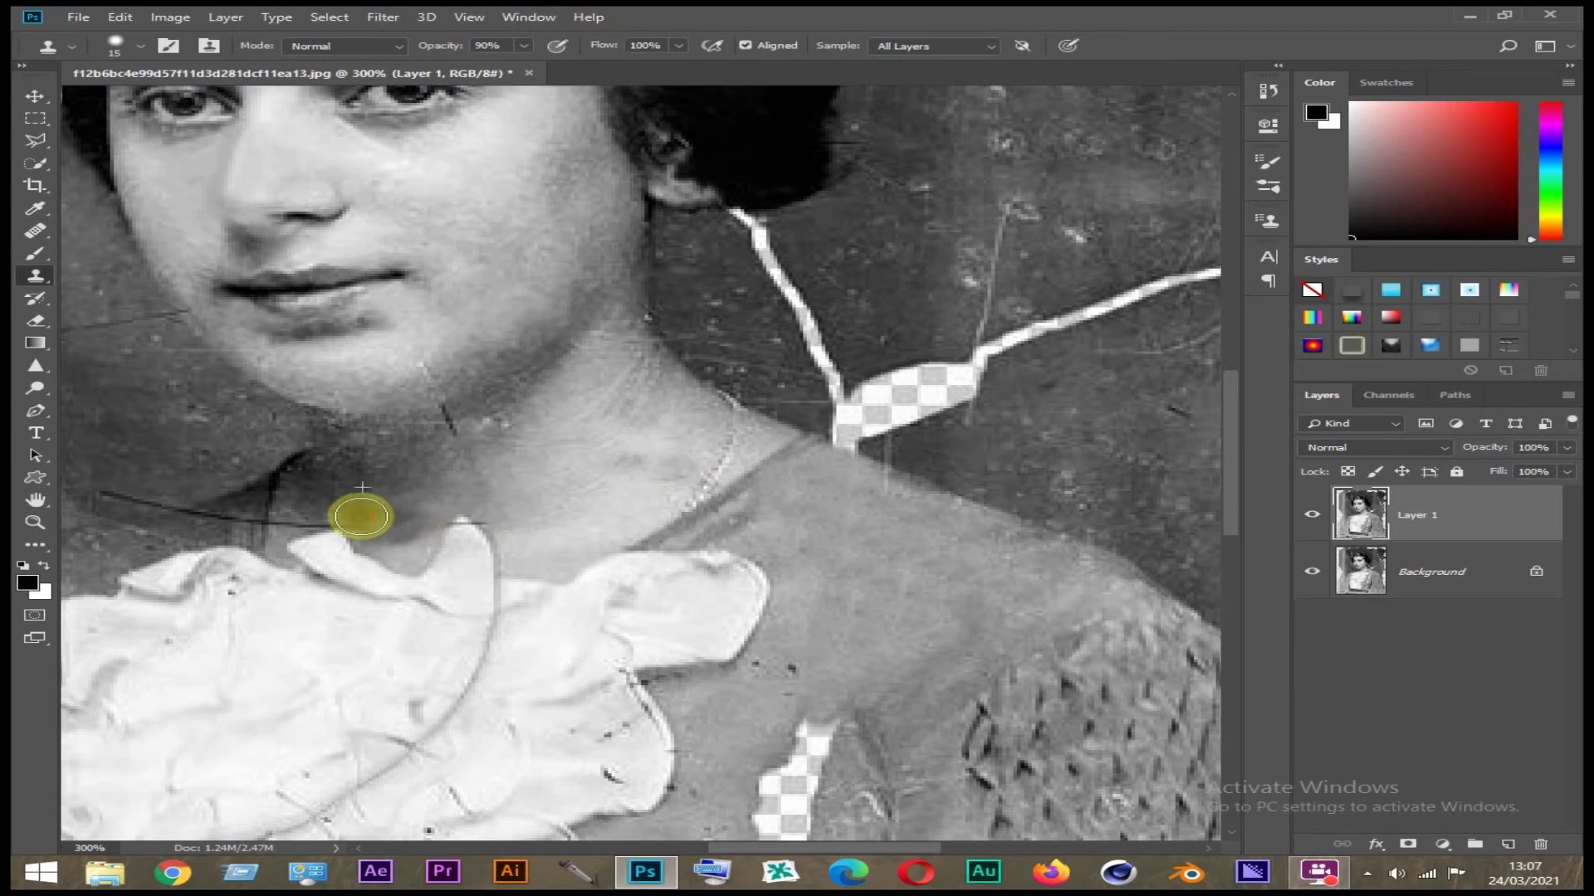
{"action": "left_click", "coordinate": [401, 499]}
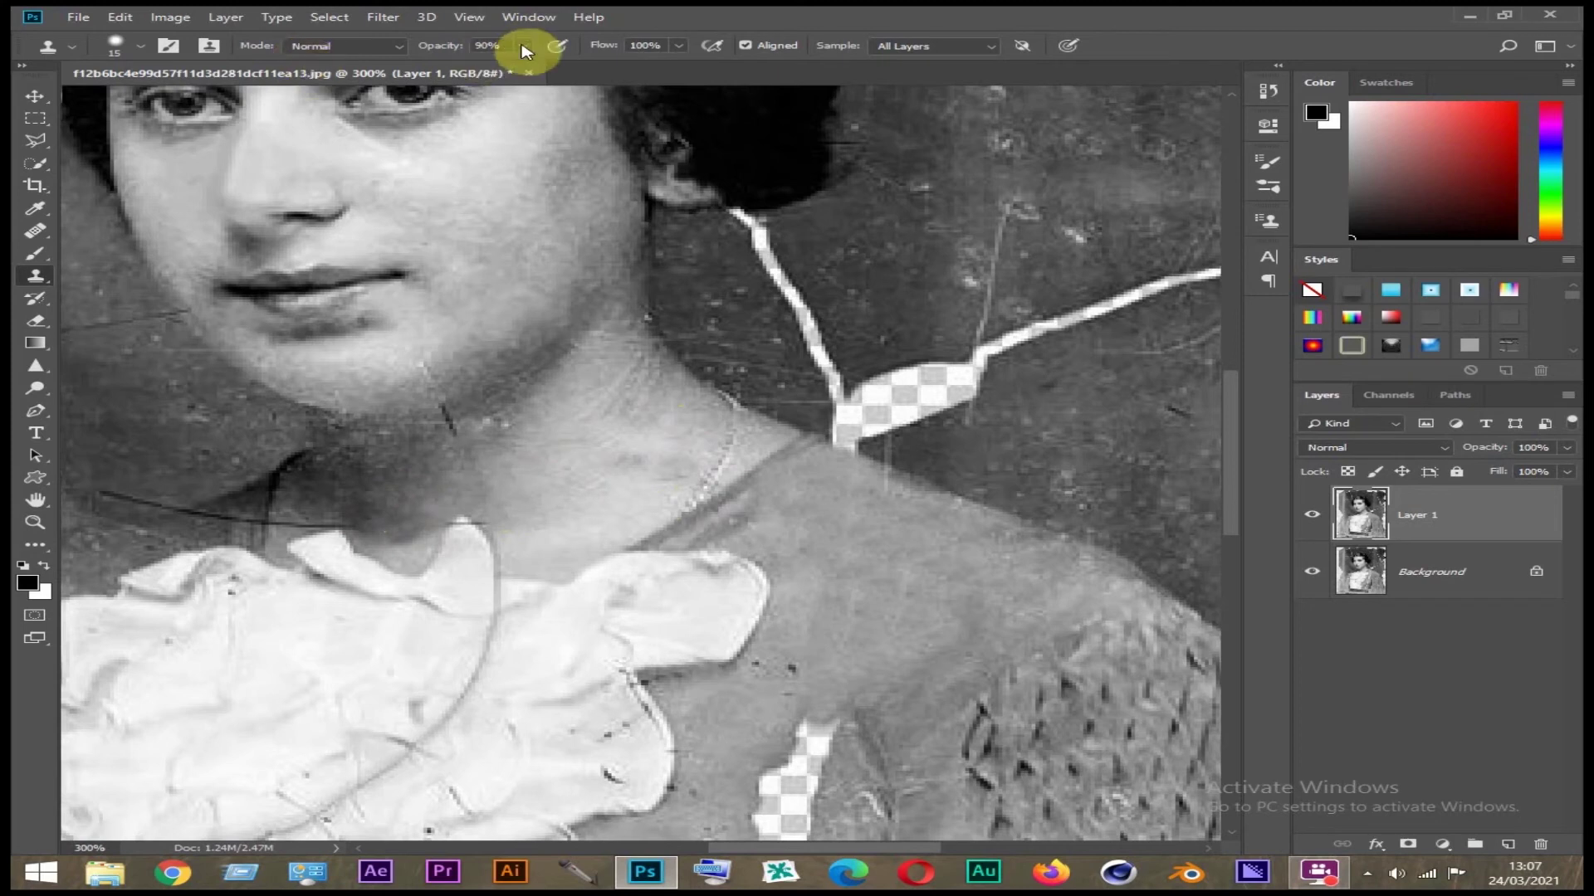
Lower opacity to 80% and clone over the remaining scratch and shadow beside the collar
{"action": "left_click", "coordinate": [419, 45]}
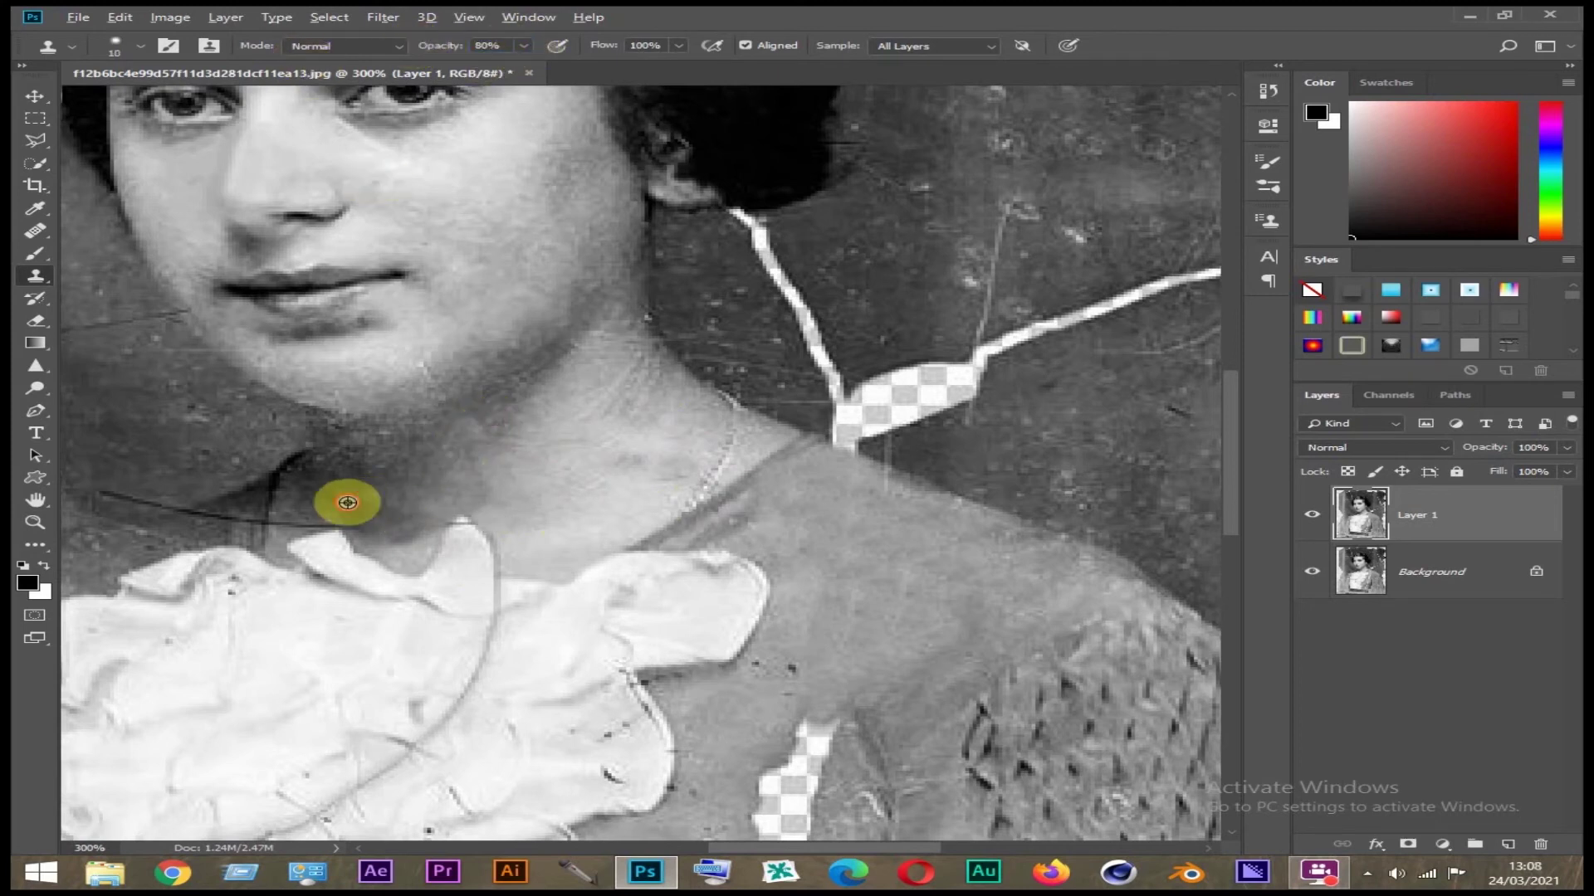
{"action": "left_click_drag", "start_coordinate": [287, 522], "coordinate": [321, 506]}
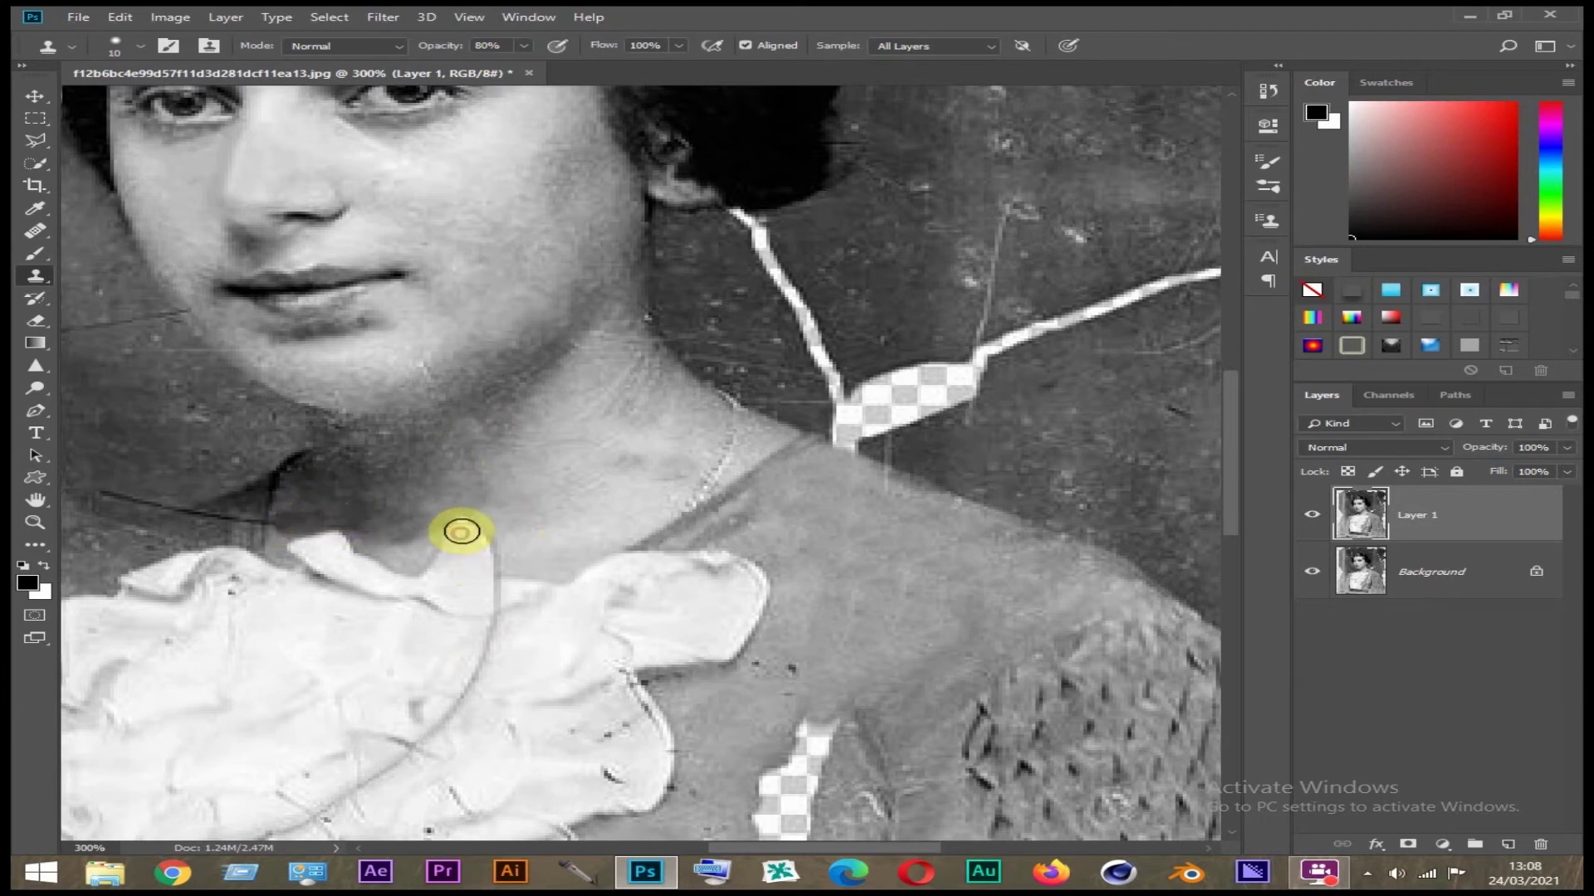
{"action": "left_click", "coordinate": [296, 498]}
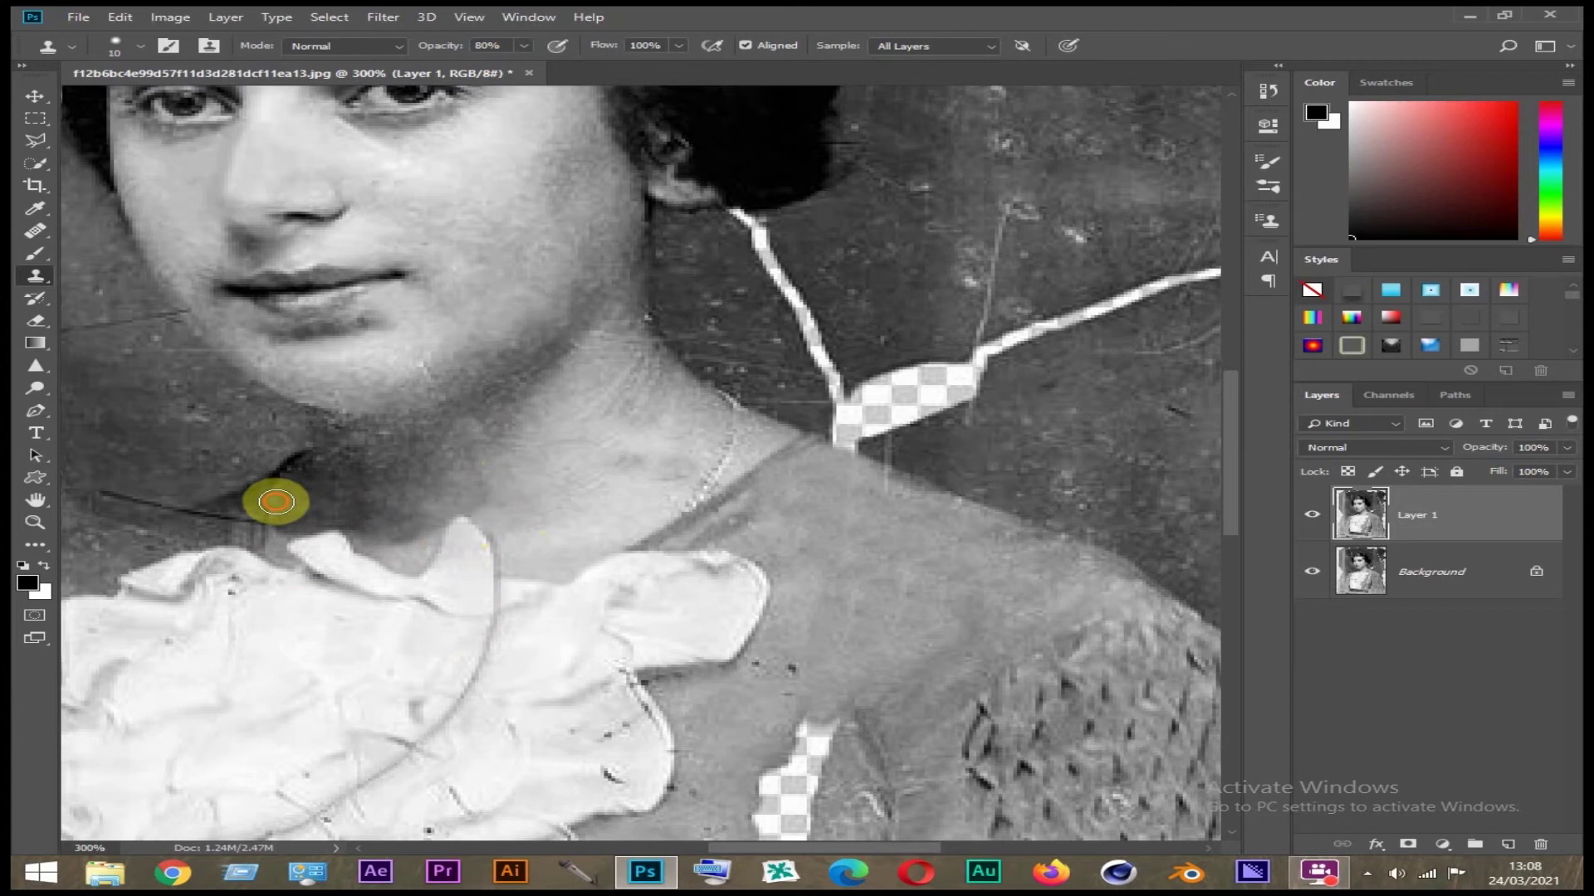
{"action": "left_click", "coordinate": [268, 518]}
{"action": "mouse_move", "coordinate": [265, 523]}
{"action": "left_mouse_down"}
{"action": "mouse_move", "coordinate": [196, 534]}
{"action": "mouse_move", "coordinate": [203, 515]}
{"action": "mouse_move", "coordinate": [232, 523]}
{"action": "mouse_move", "coordinate": [203, 522]}
{"action": "left_mouse_up"}
{"action": "left_click", "coordinate": [203, 522], "text": "alt"}
{"action": "left_click", "coordinate": [245, 529]}
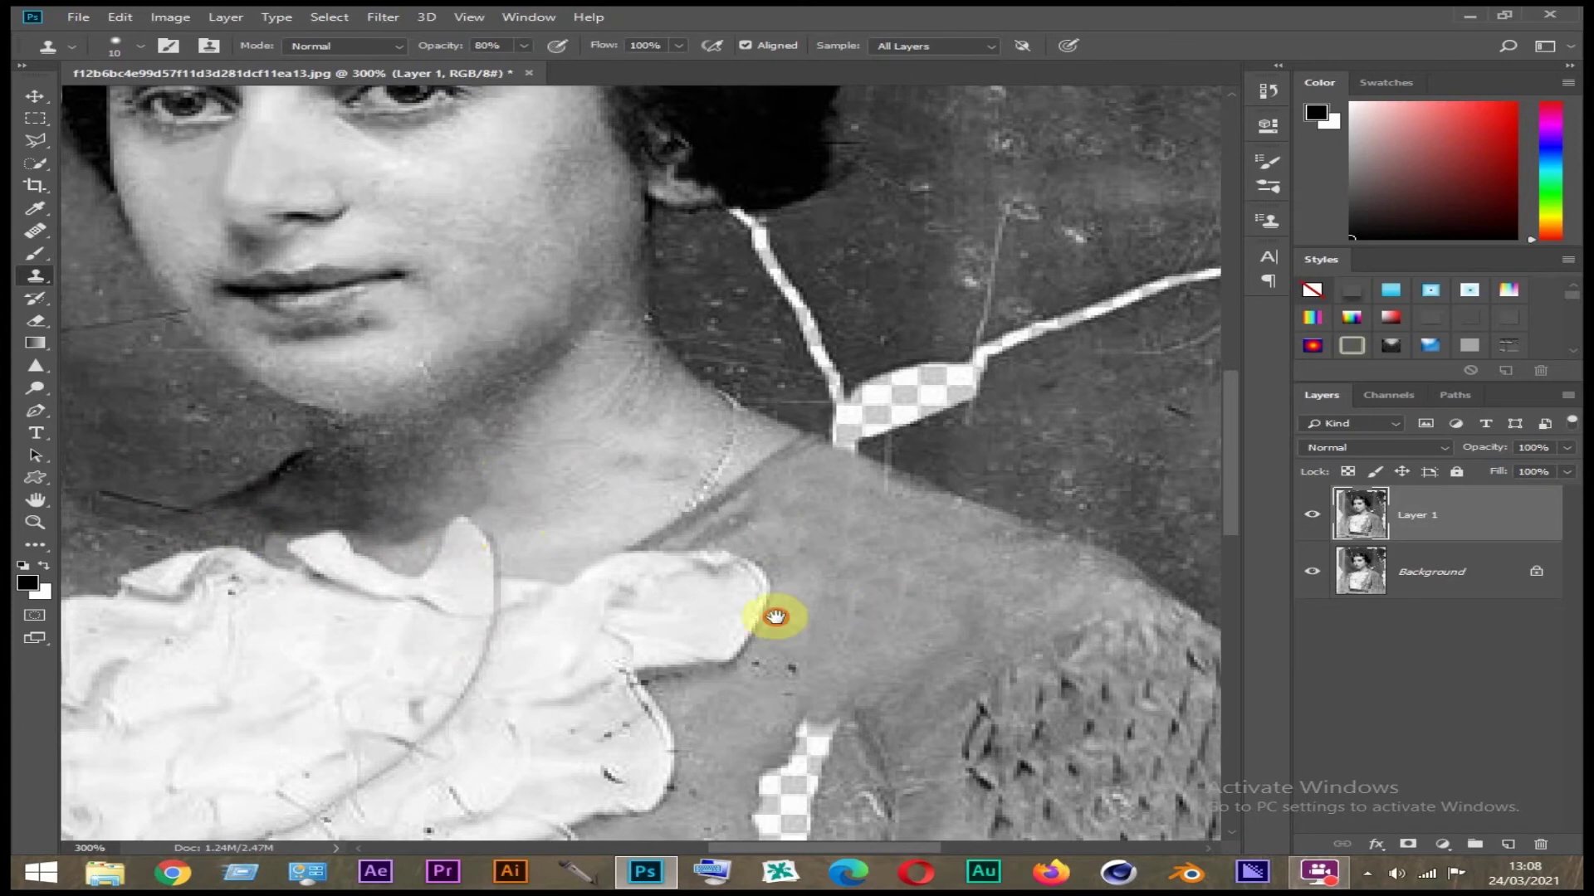
Enlarge the brush and clone grey fabric over the transparent crack strips on the dress
{"action": "left_click_drag", "start_coordinate": [772, 619], "coordinate": [854, 451]}
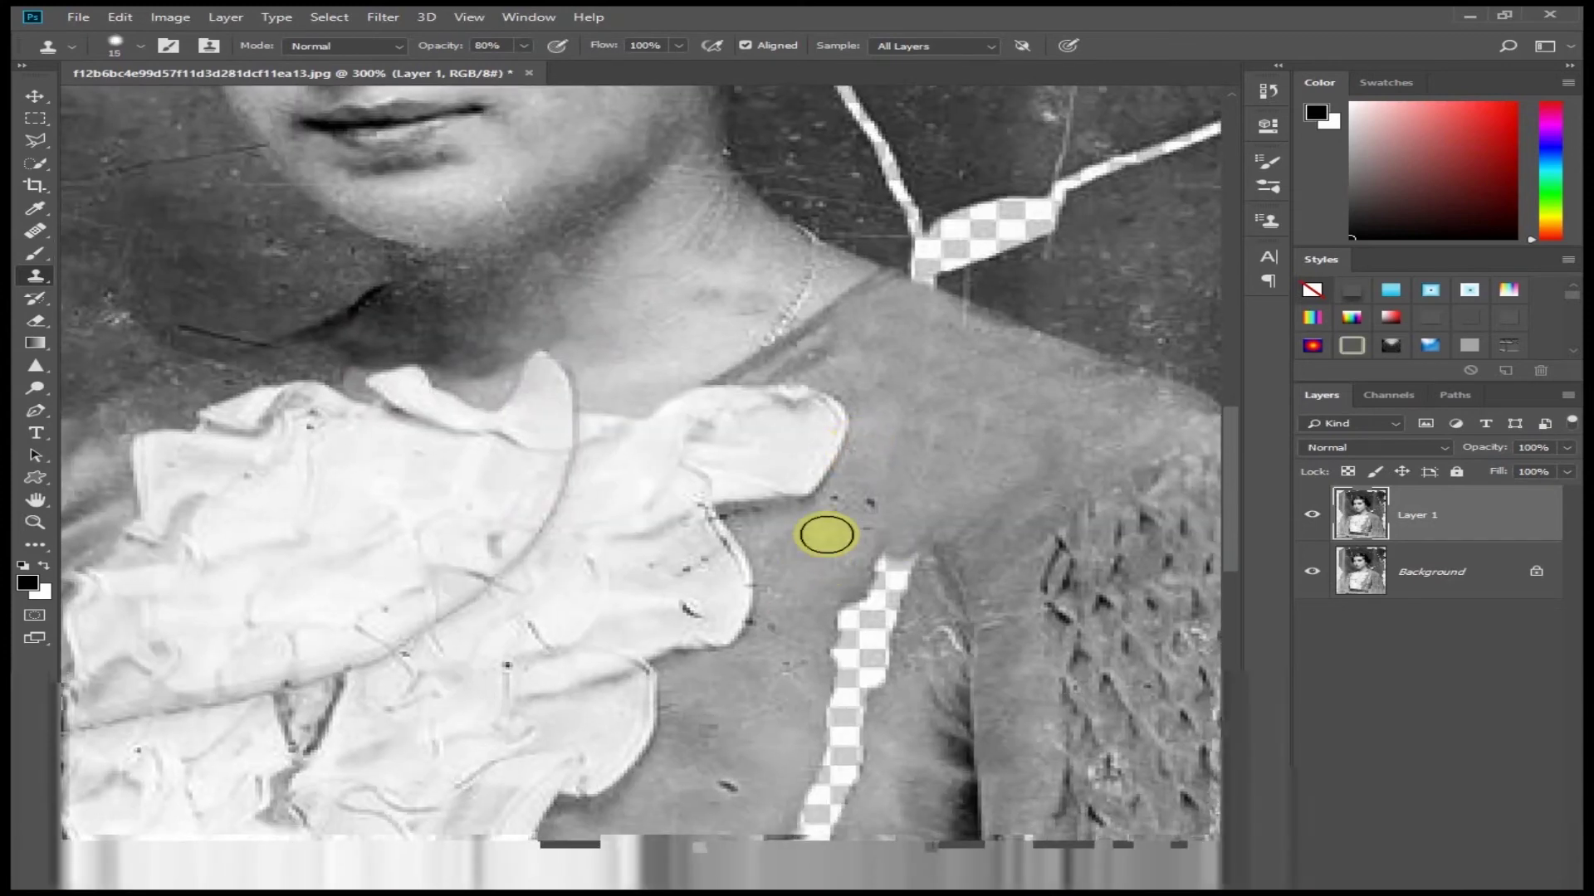
{"action": "key", "text": "bracketright"}
{"action": "left_click_drag", "start_coordinate": [816, 545], "coordinate": [814, 719]}
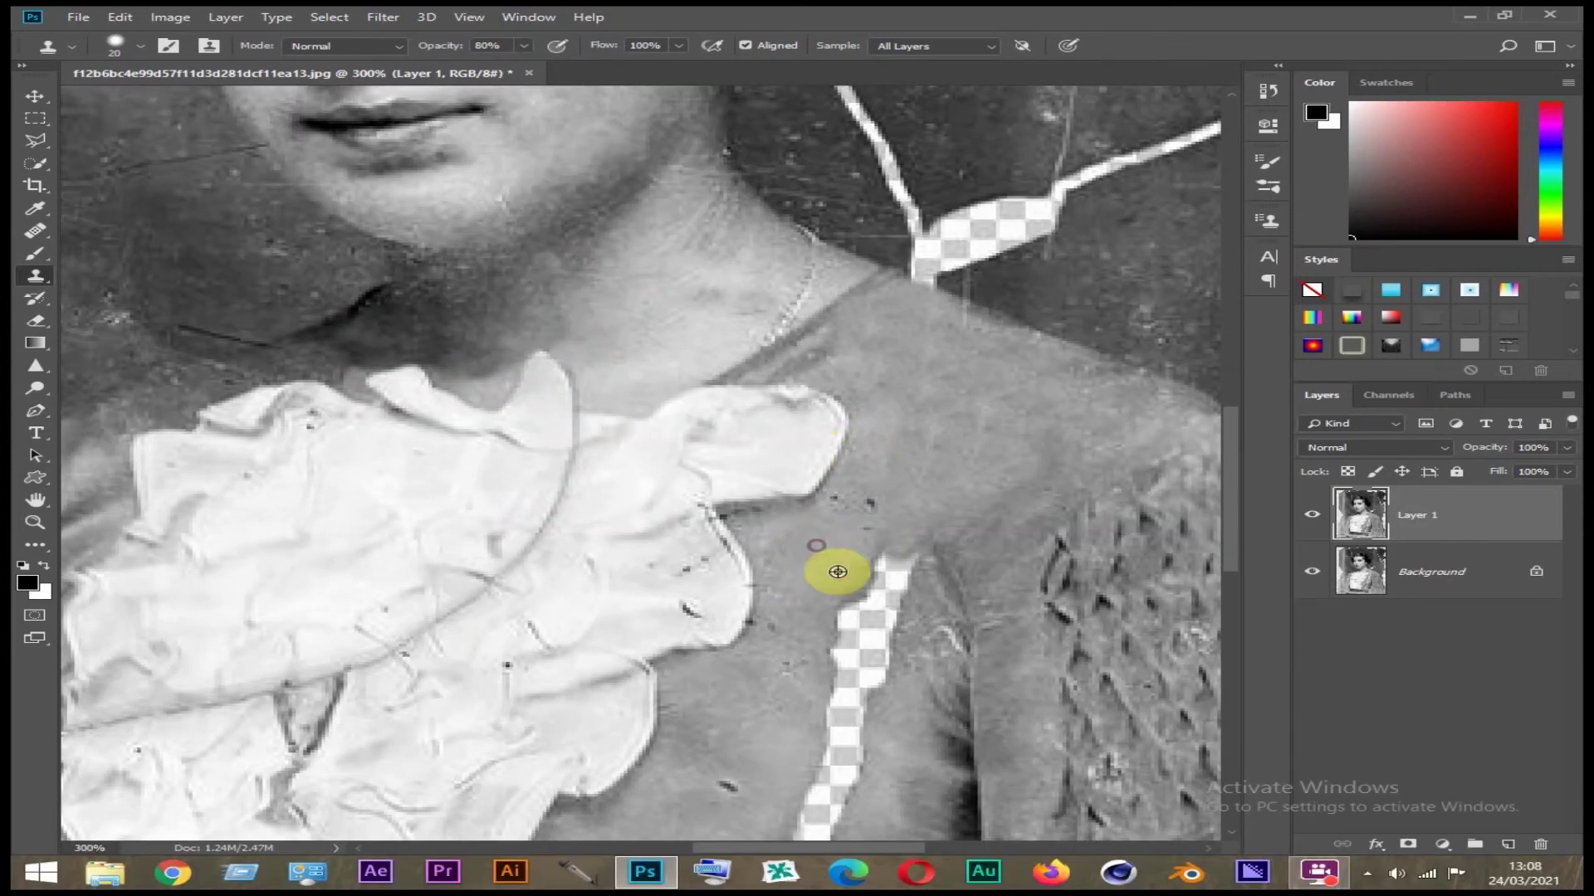
{"action": "left_click_drag", "start_coordinate": [801, 730], "coordinate": [837, 789]}
{"action": "left_click_drag", "start_coordinate": [801, 715], "coordinate": [846, 443]}
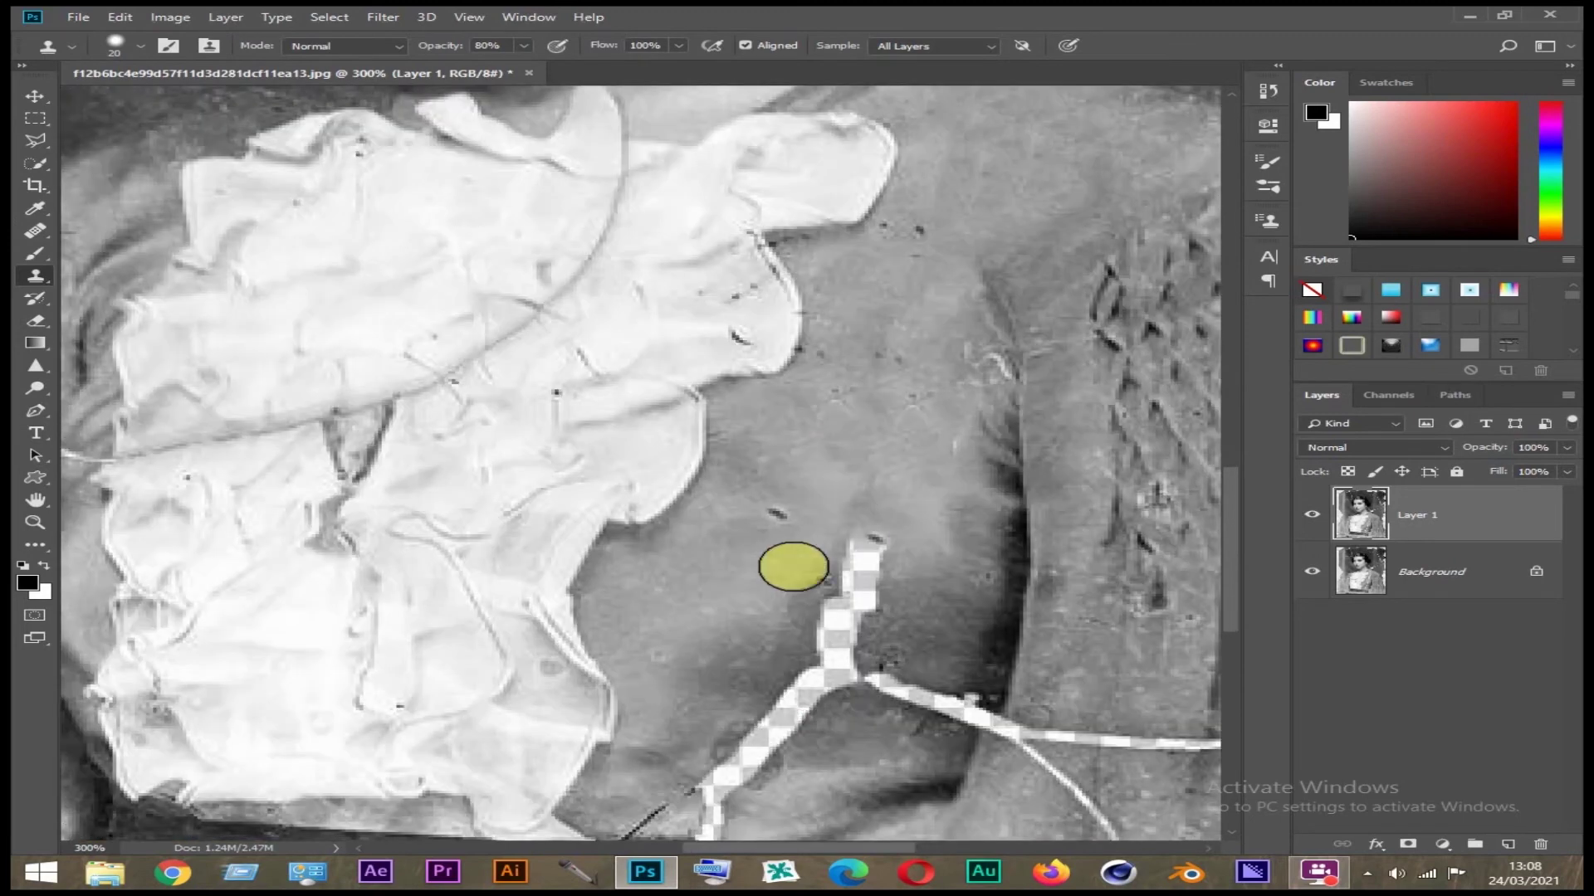
{"action": "mouse_move", "coordinate": [867, 544]}
{"action": "left_mouse_down"}
{"action": "mouse_move", "coordinate": [846, 594]}
{"action": "mouse_move", "coordinate": [785, 656]}
{"action": "mouse_move", "coordinate": [814, 640]}
{"action": "mouse_move", "coordinate": [804, 615]}
{"action": "mouse_move", "coordinate": [850, 626]}
{"action": "mouse_move", "coordinate": [862, 606]}
{"action": "left_mouse_up"}
{"action": "mouse_move", "coordinate": [952, 628]}
{"action": "left_mouse_down"}
{"action": "mouse_move", "coordinate": [879, 633]}
{"action": "mouse_move", "coordinate": [832, 764]}
{"action": "mouse_move", "coordinate": [775, 570]}
{"action": "left_mouse_up"}
{"action": "mouse_move", "coordinate": [1061, 558]}
{"action": "left_mouse_down"}
{"action": "mouse_move", "coordinate": [953, 545]}
{"action": "mouse_move", "coordinate": [943, 558]}
{"action": "mouse_move", "coordinate": [978, 505]}
{"action": "left_mouse_up"}
Undo a bad stroke, re-cover the white crack along the shadow edge, and fit the photo
{"action": "key", "text": "ctrl+z"}
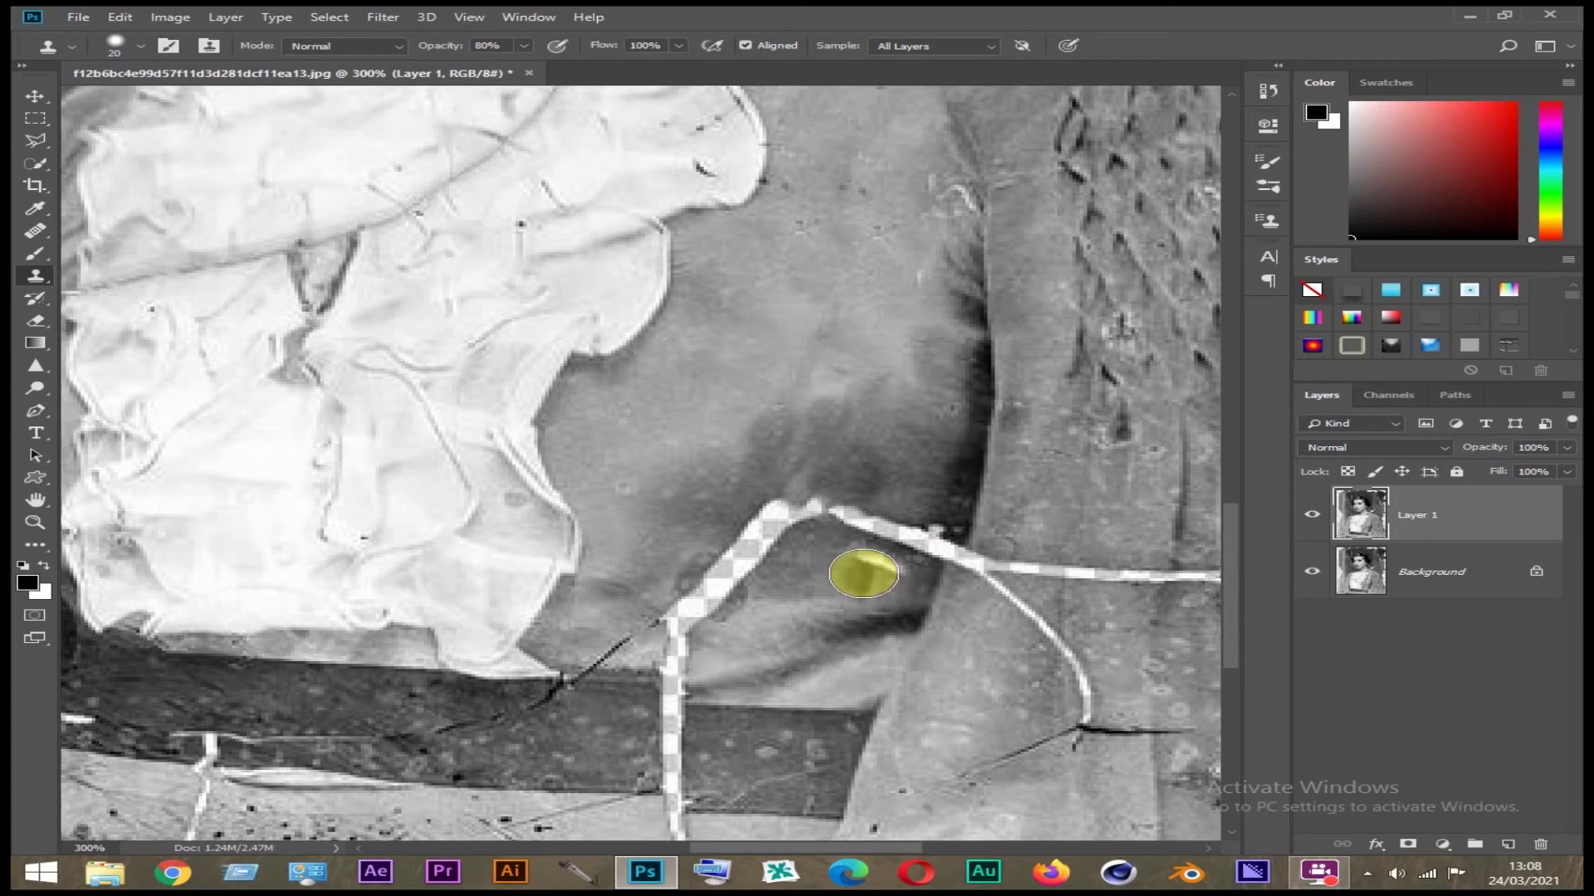
{"action": "left_click", "coordinate": [952, 554]}
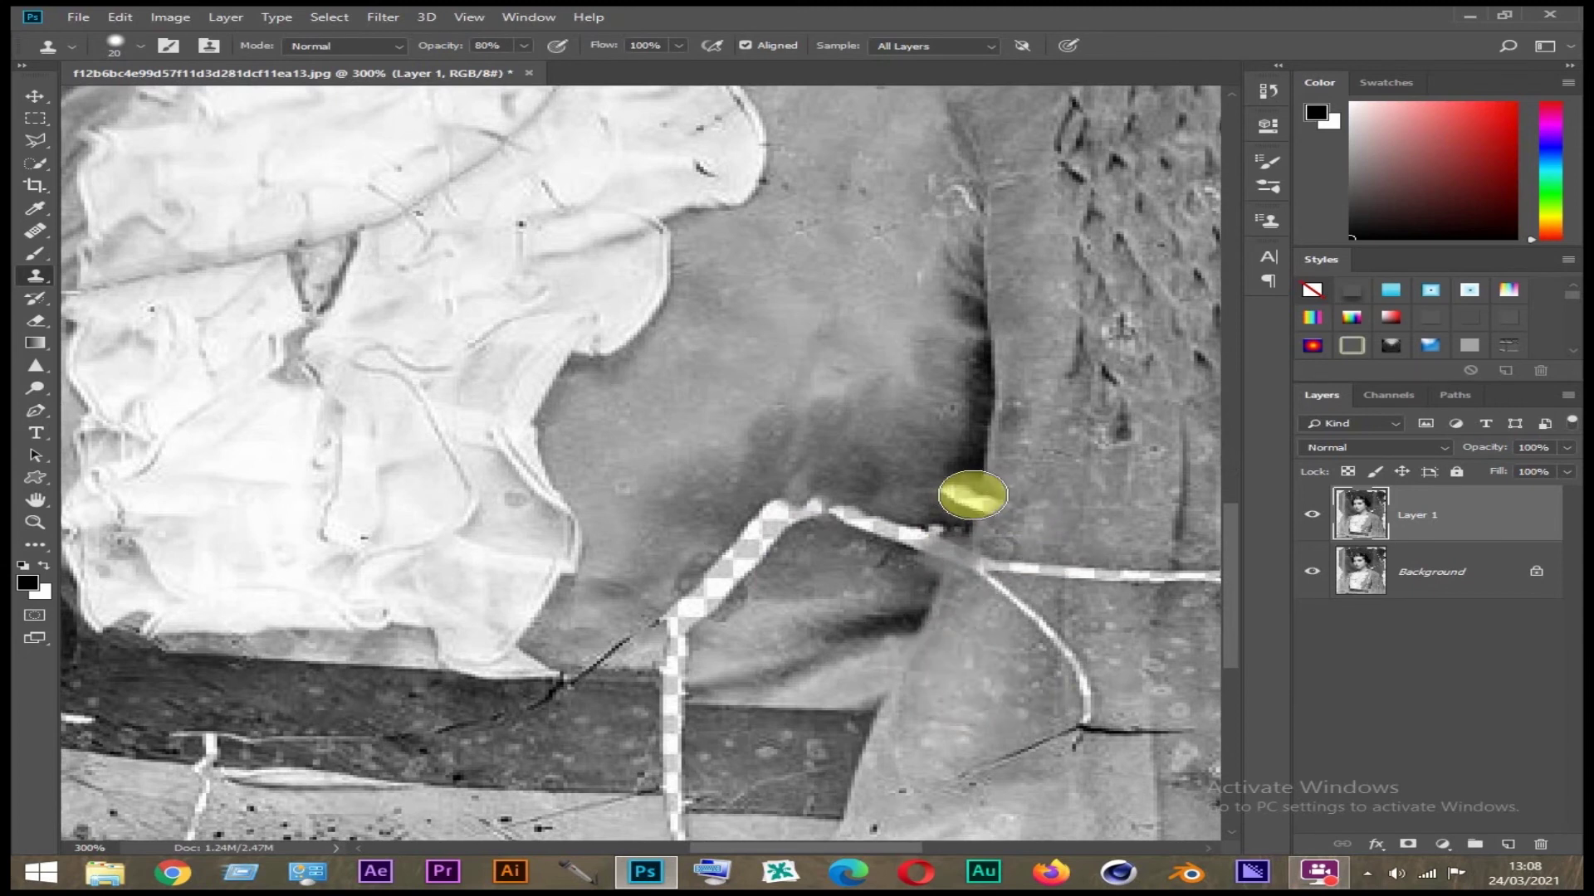
{"action": "mouse_move", "coordinate": [976, 491]}
{"action": "left_mouse_down"}
{"action": "mouse_move", "coordinate": [936, 619]}
{"action": "mouse_move", "coordinate": [943, 587]}
{"action": "mouse_move", "coordinate": [901, 647]}
{"action": "mouse_move", "coordinate": [889, 587]}
{"action": "mouse_move", "coordinate": [911, 580]}
{"action": "mouse_move", "coordinate": [875, 569]}
{"action": "mouse_move", "coordinate": [928, 541]}
{"action": "mouse_move", "coordinate": [868, 529]}
{"action": "mouse_move", "coordinate": [857, 559]}
{"action": "mouse_move", "coordinate": [811, 506]}
{"action": "mouse_move", "coordinate": [852, 567]}
{"action": "mouse_move", "coordinate": [797, 580]}
{"action": "mouse_move", "coordinate": [775, 534]}
{"action": "mouse_move", "coordinate": [737, 540]}
{"action": "mouse_move", "coordinate": [805, 529]}
{"action": "mouse_move", "coordinate": [737, 473]}
{"action": "mouse_move", "coordinate": [676, 551]}
{"action": "mouse_move", "coordinate": [839, 531]}
{"action": "left_mouse_up"}
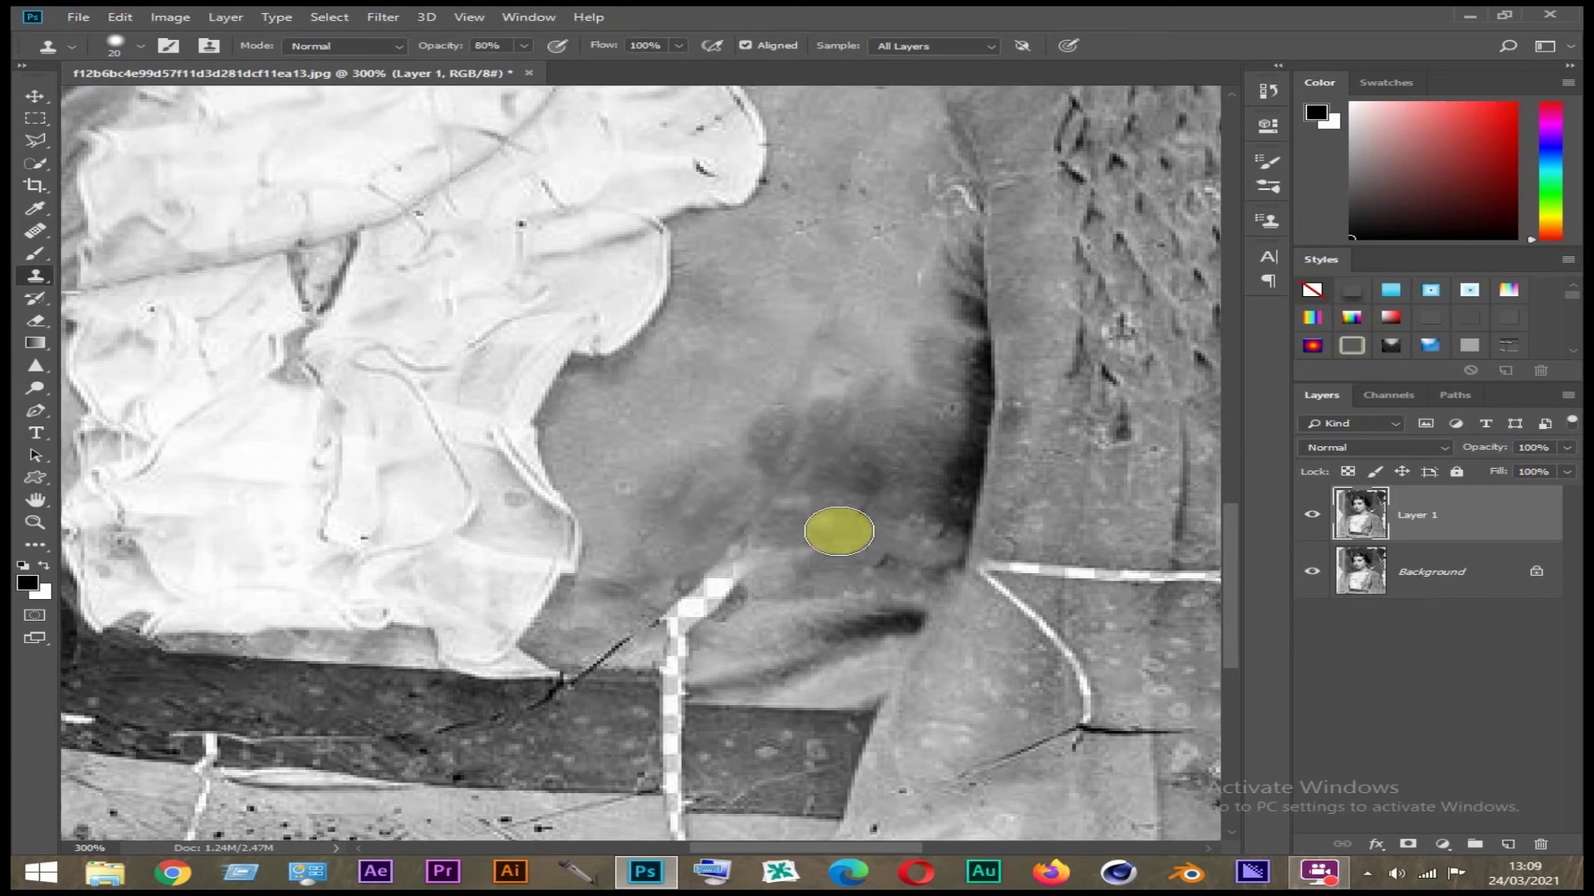
{"action": "key", "text": "ctrl+0"}
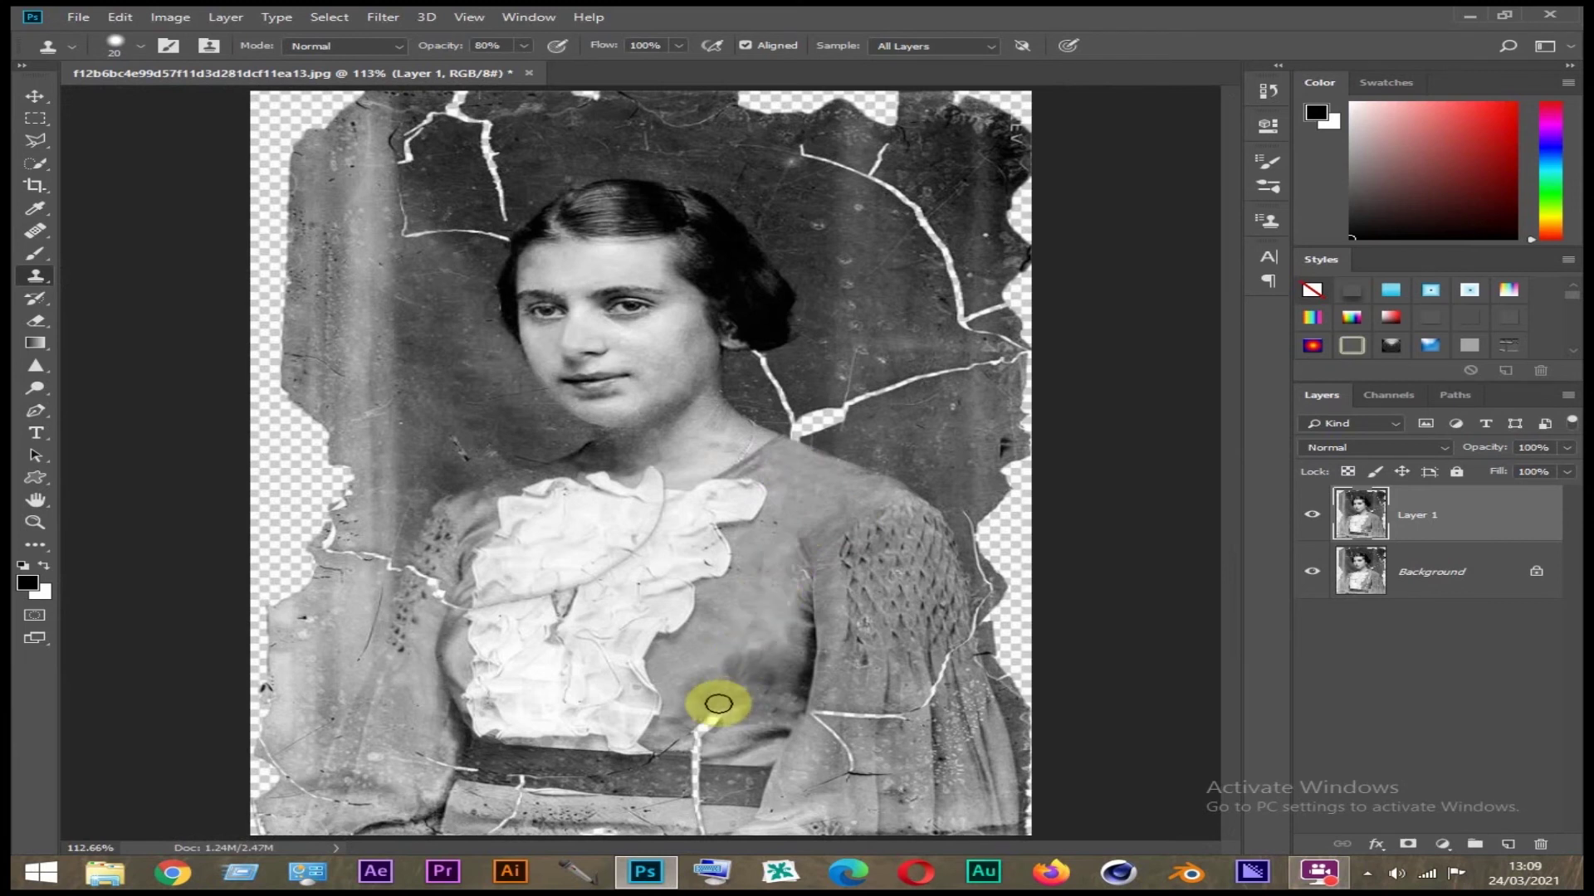
Clone clean sleeve texture over the right-sleeve crack segments, then delete Layer 1 with those repairs
{"action": "left_click", "coordinate": [927, 656], "text": "alt"}
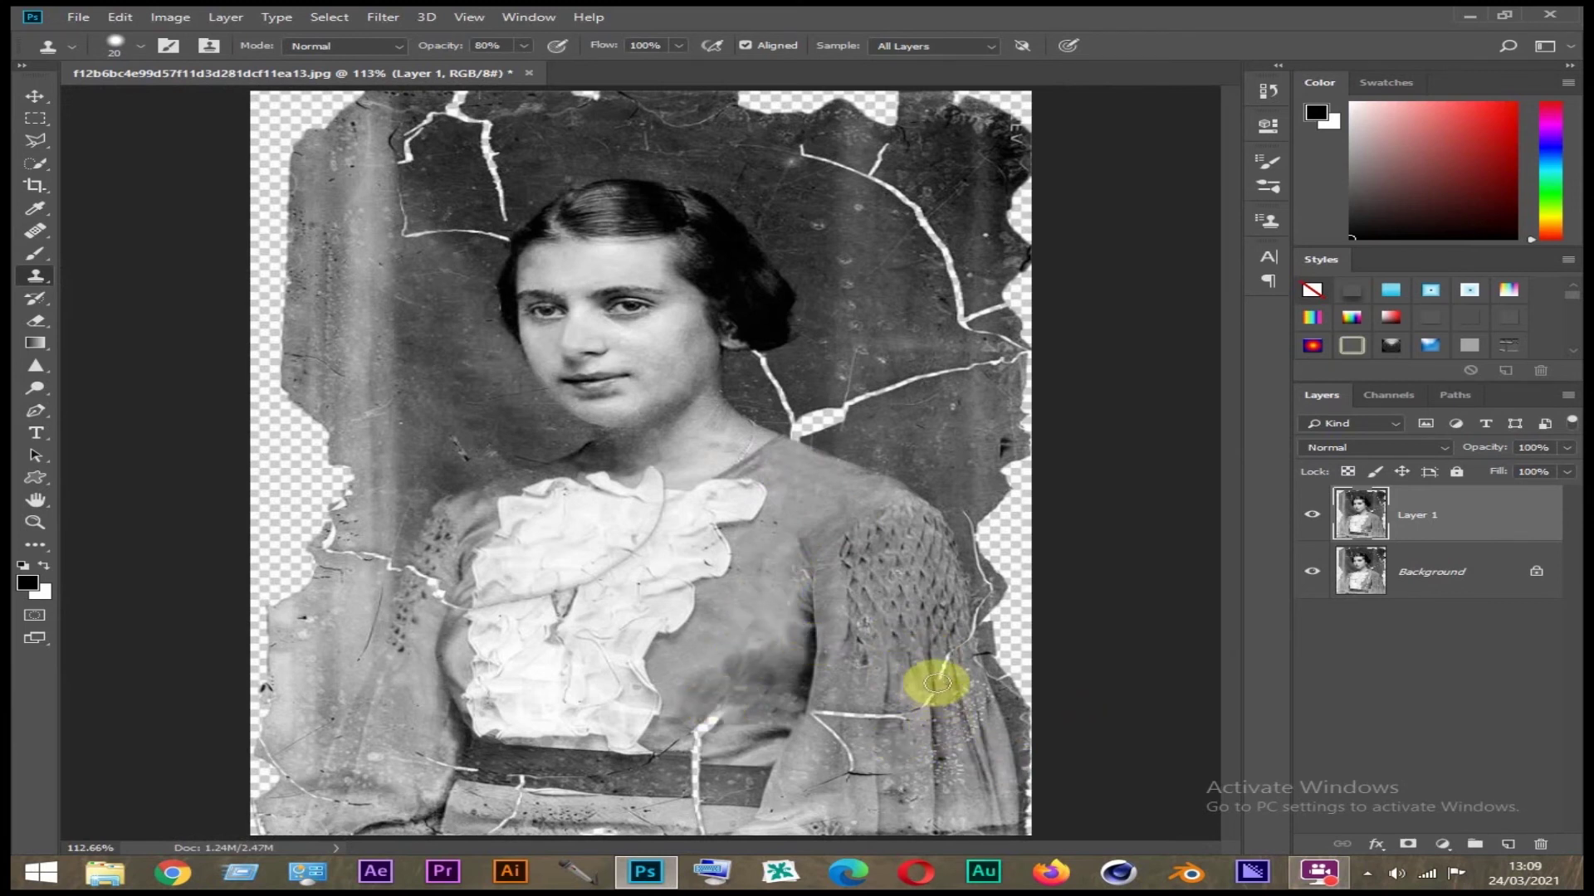
{"action": "left_click_drag", "start_coordinate": [935, 685], "coordinate": [948, 674]}
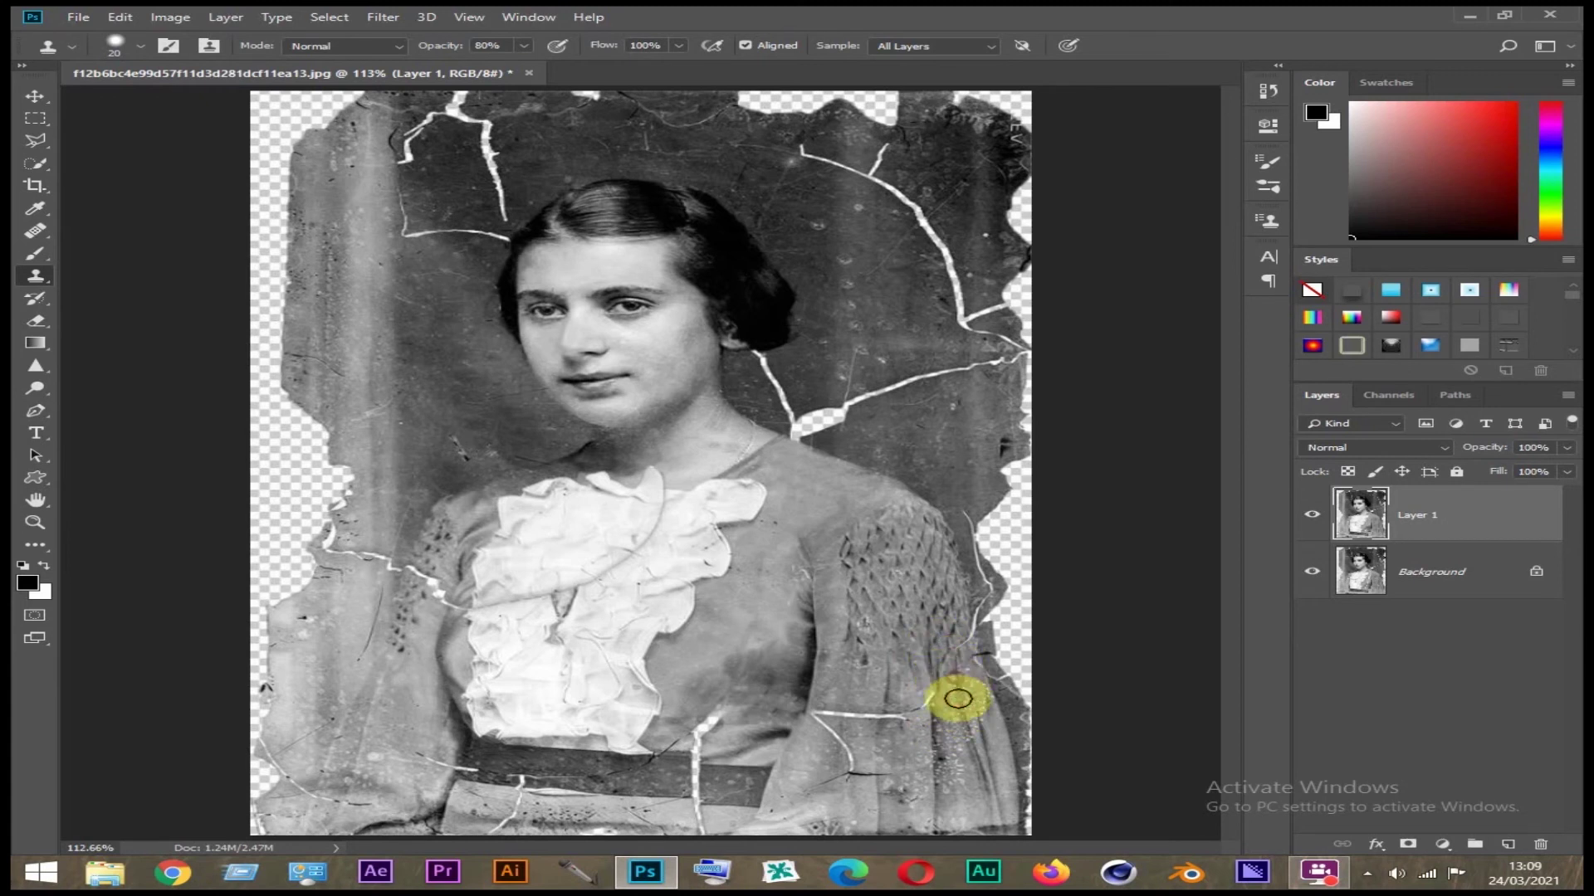
{"action": "left_click", "coordinate": [921, 689], "text": "alt"}
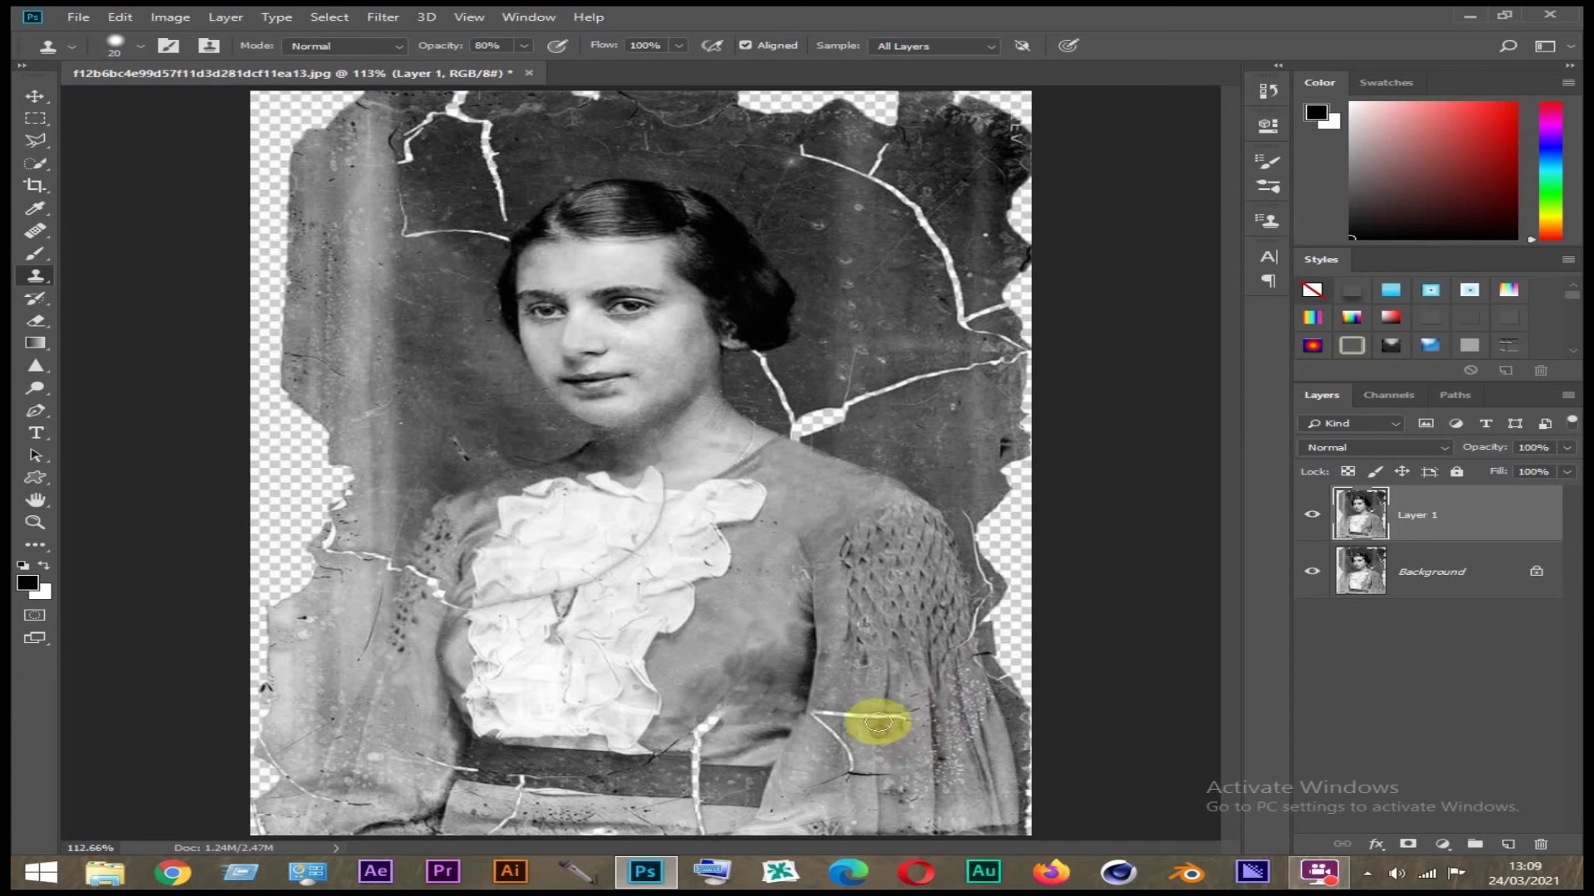
{"action": "left_click_drag", "start_coordinate": [844, 714], "coordinate": [872, 718]}
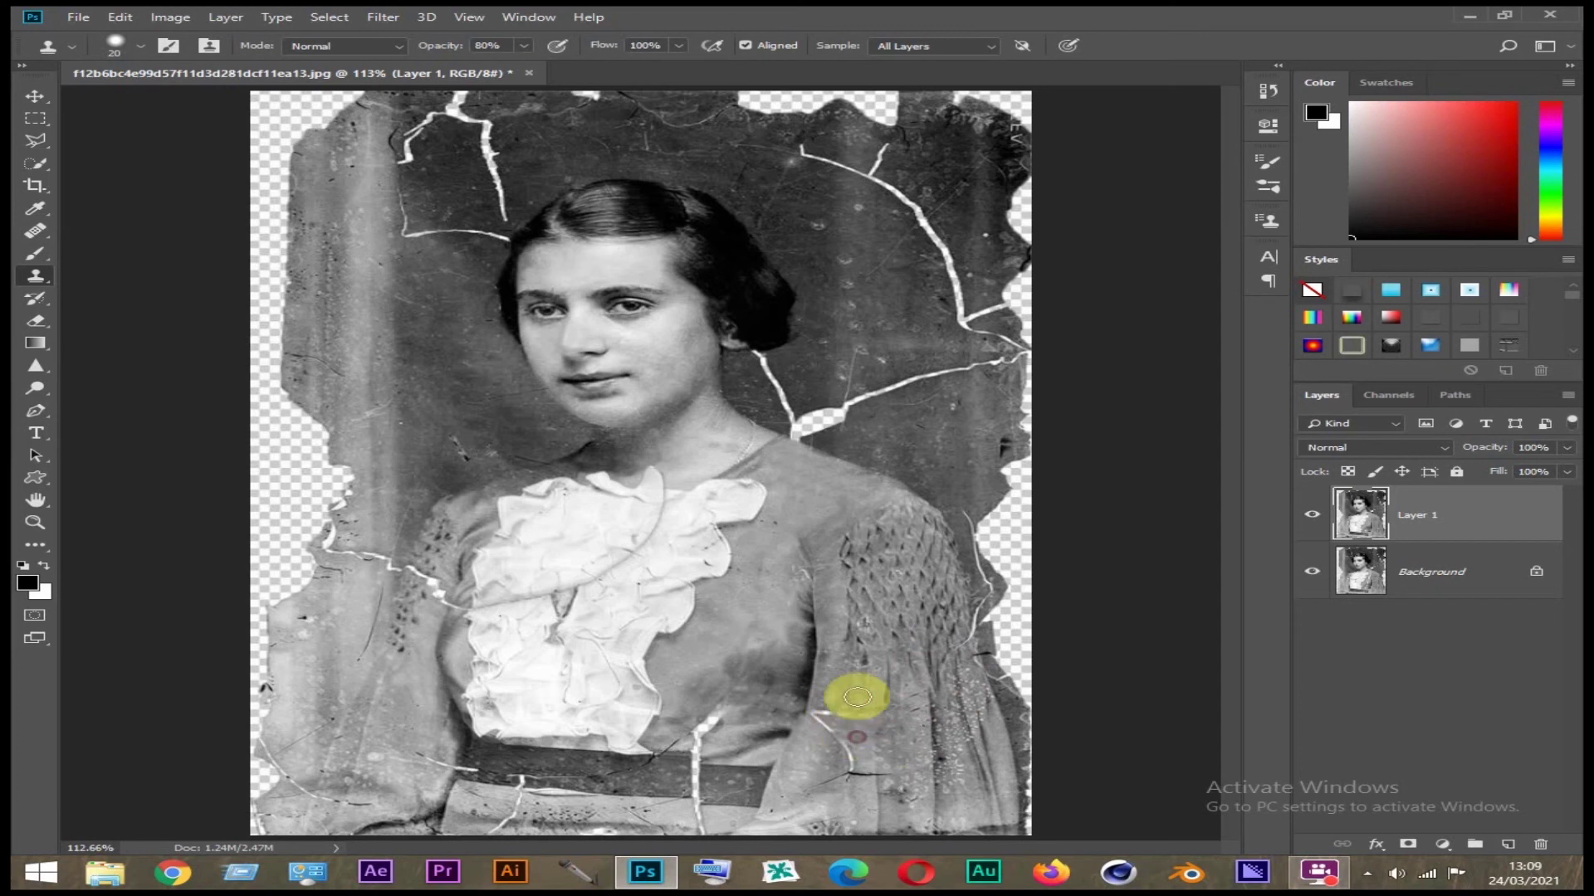
{"action": "left_click", "coordinate": [858, 693], "text": "alt"}
{"action": "left_click", "coordinate": [835, 714]}
{"action": "left_click_drag", "start_coordinate": [822, 714], "coordinate": [840, 774]}
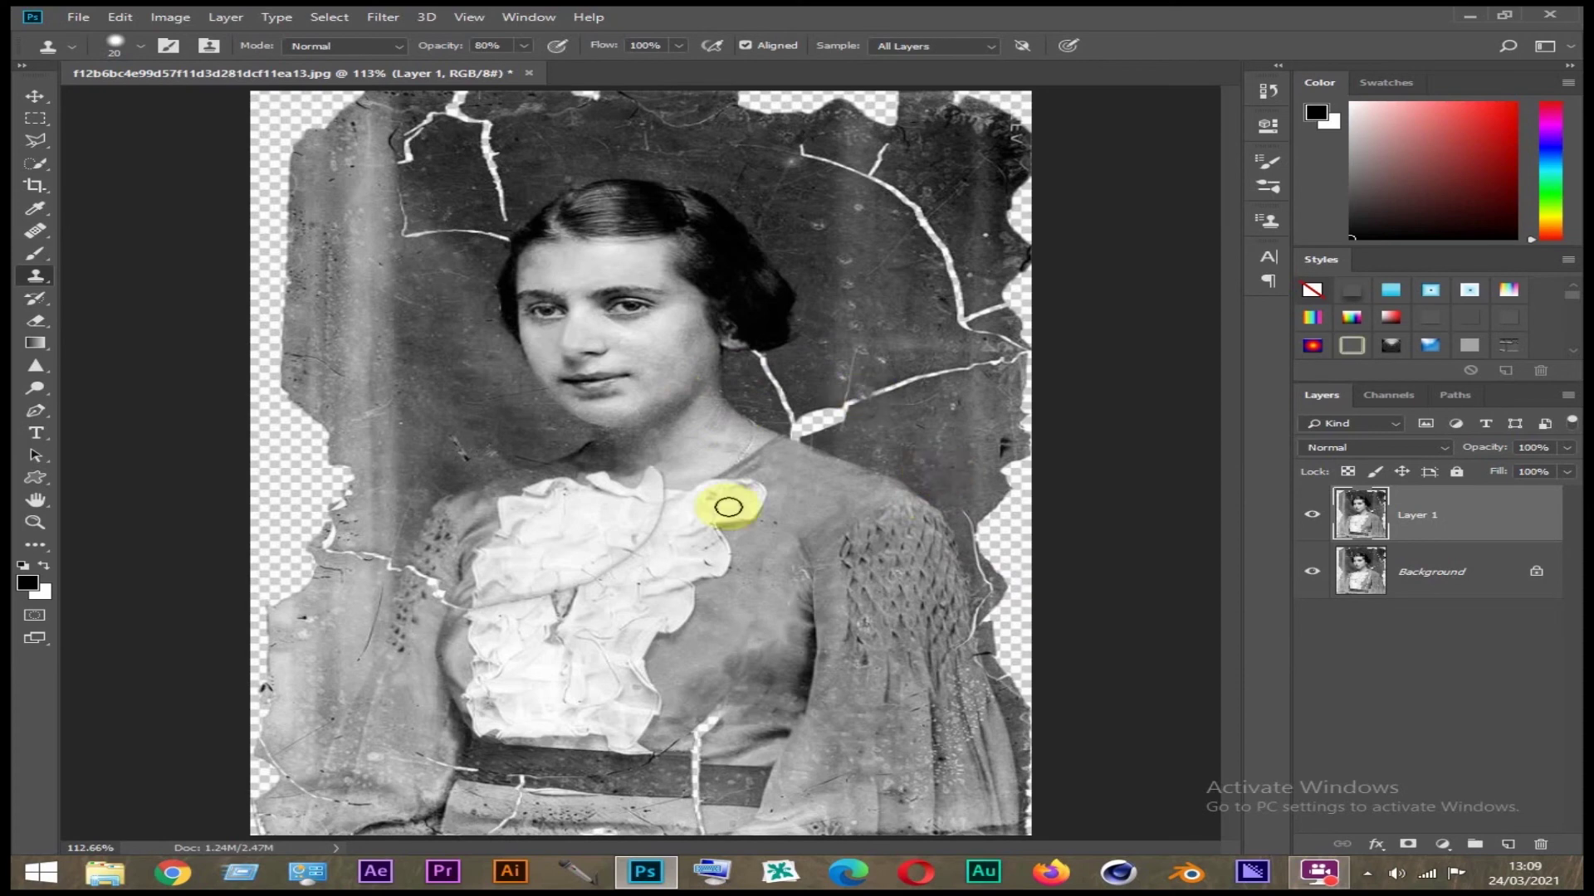
{"action": "left_click_drag", "start_coordinate": [1419, 515], "coordinate": [1541, 845]}
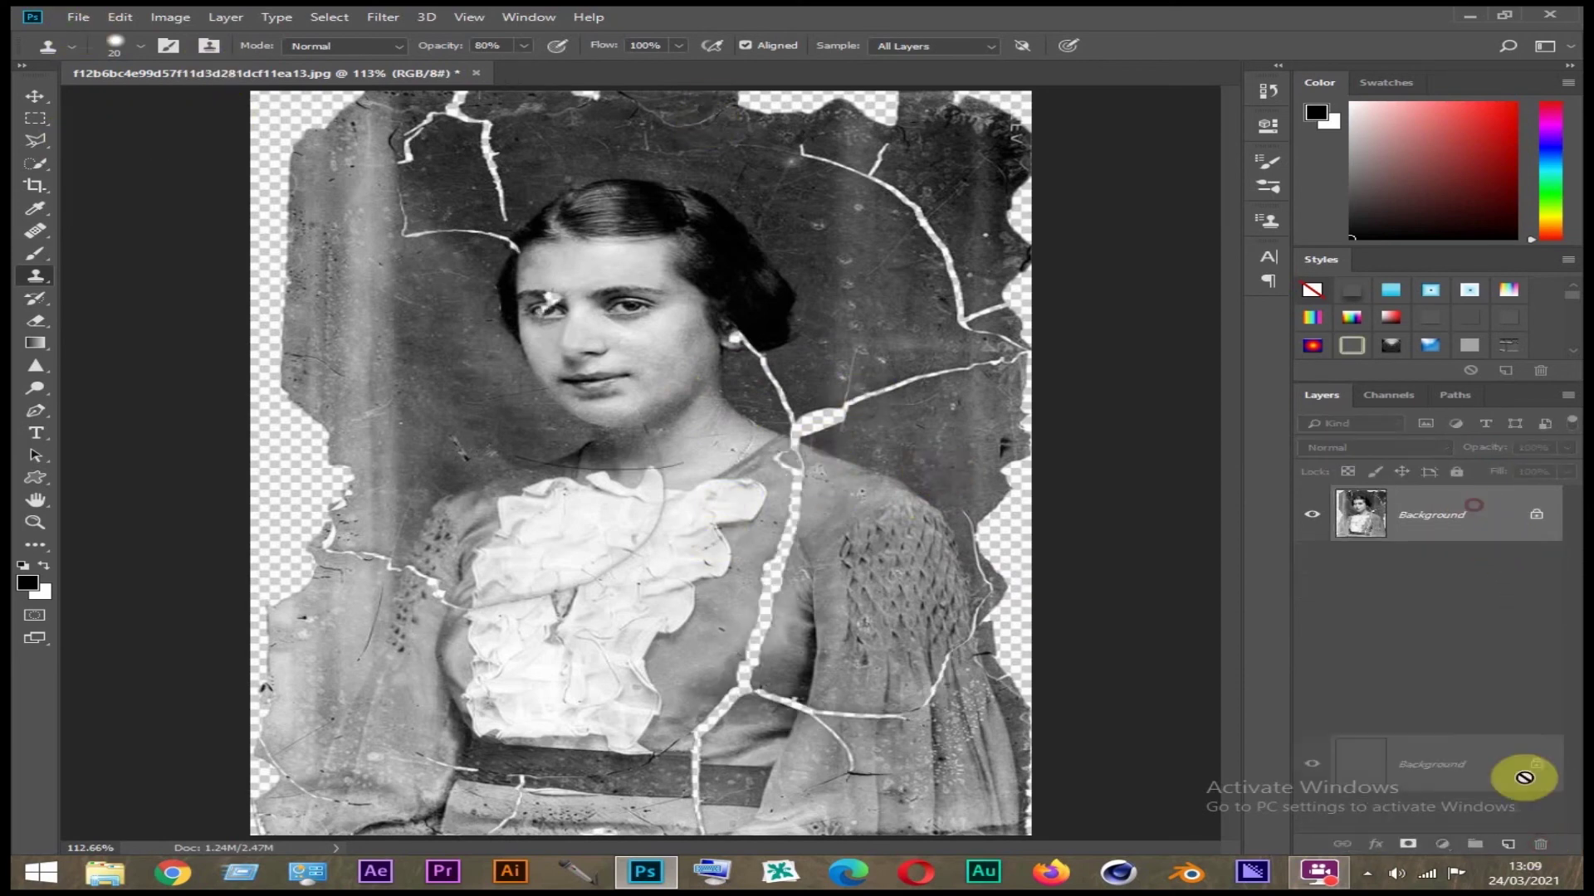
Open the acne portrait photo and zoom it to 100%
{"action": "key", "text": "ctrl+o"}
{"action": "double_click", "coordinate": [371, 161]}
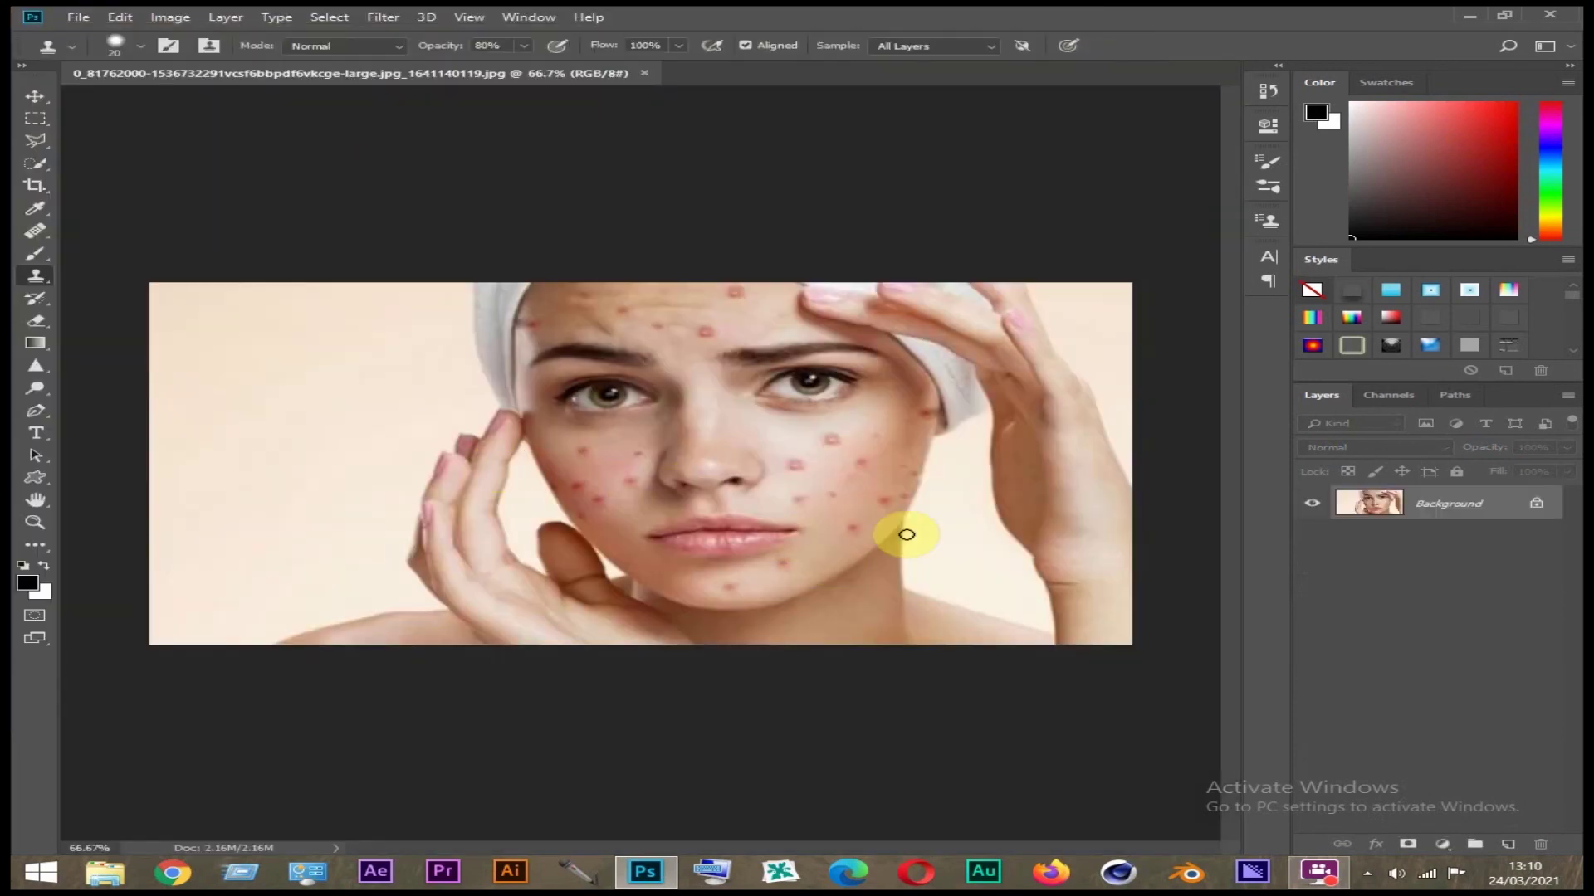
{"action": "key", "text": "ctrl+plus"}
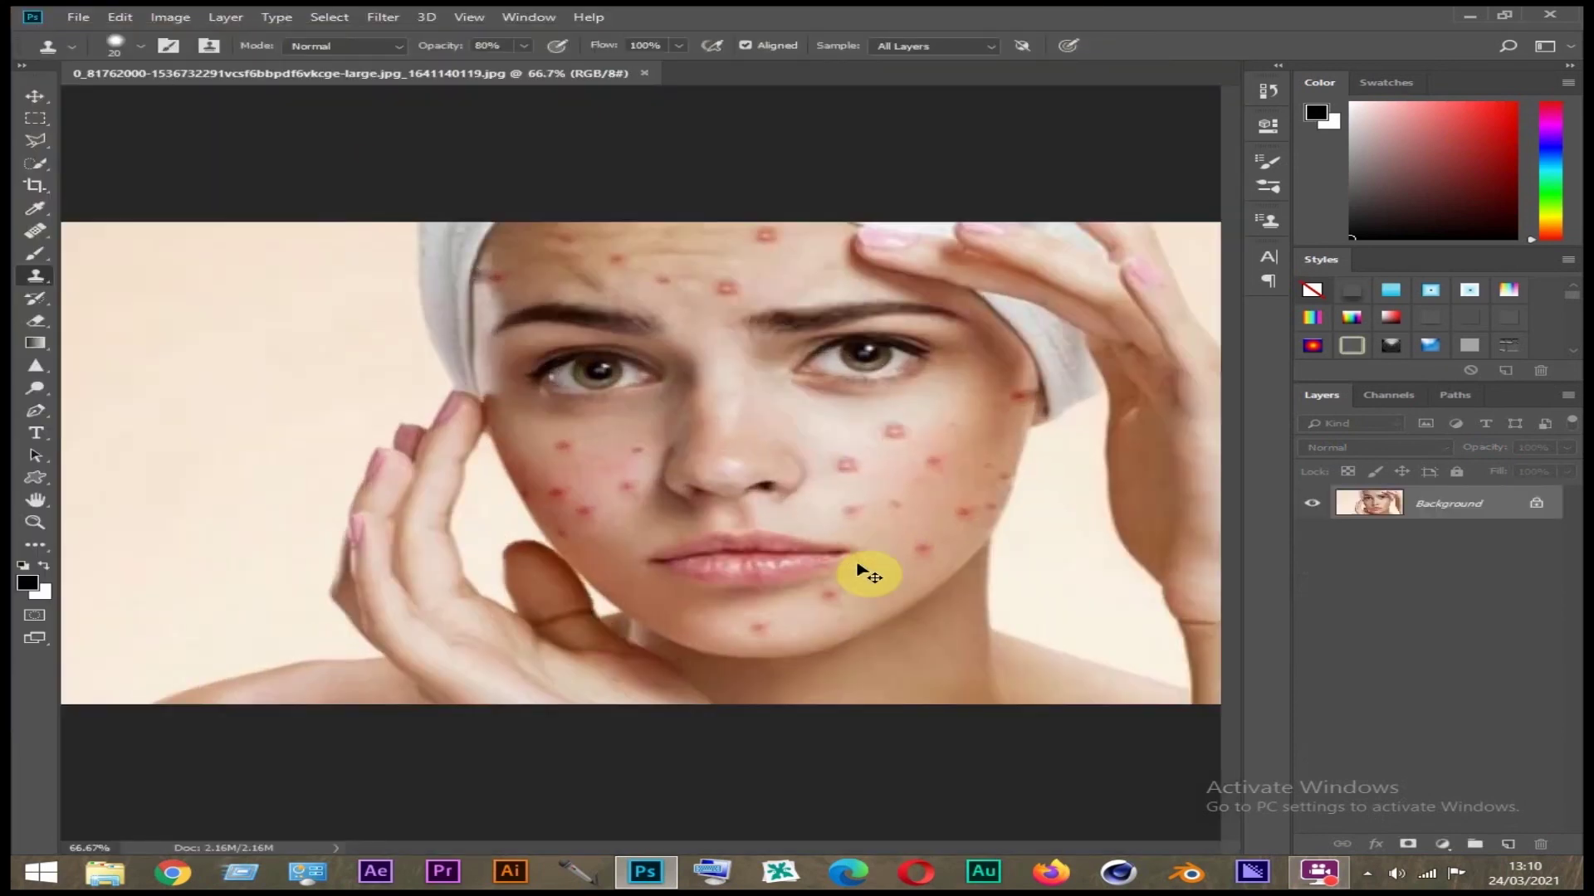
Switch from the healing brush tools to the Clone Stamp tool
{"action": "key", "text": "j"}
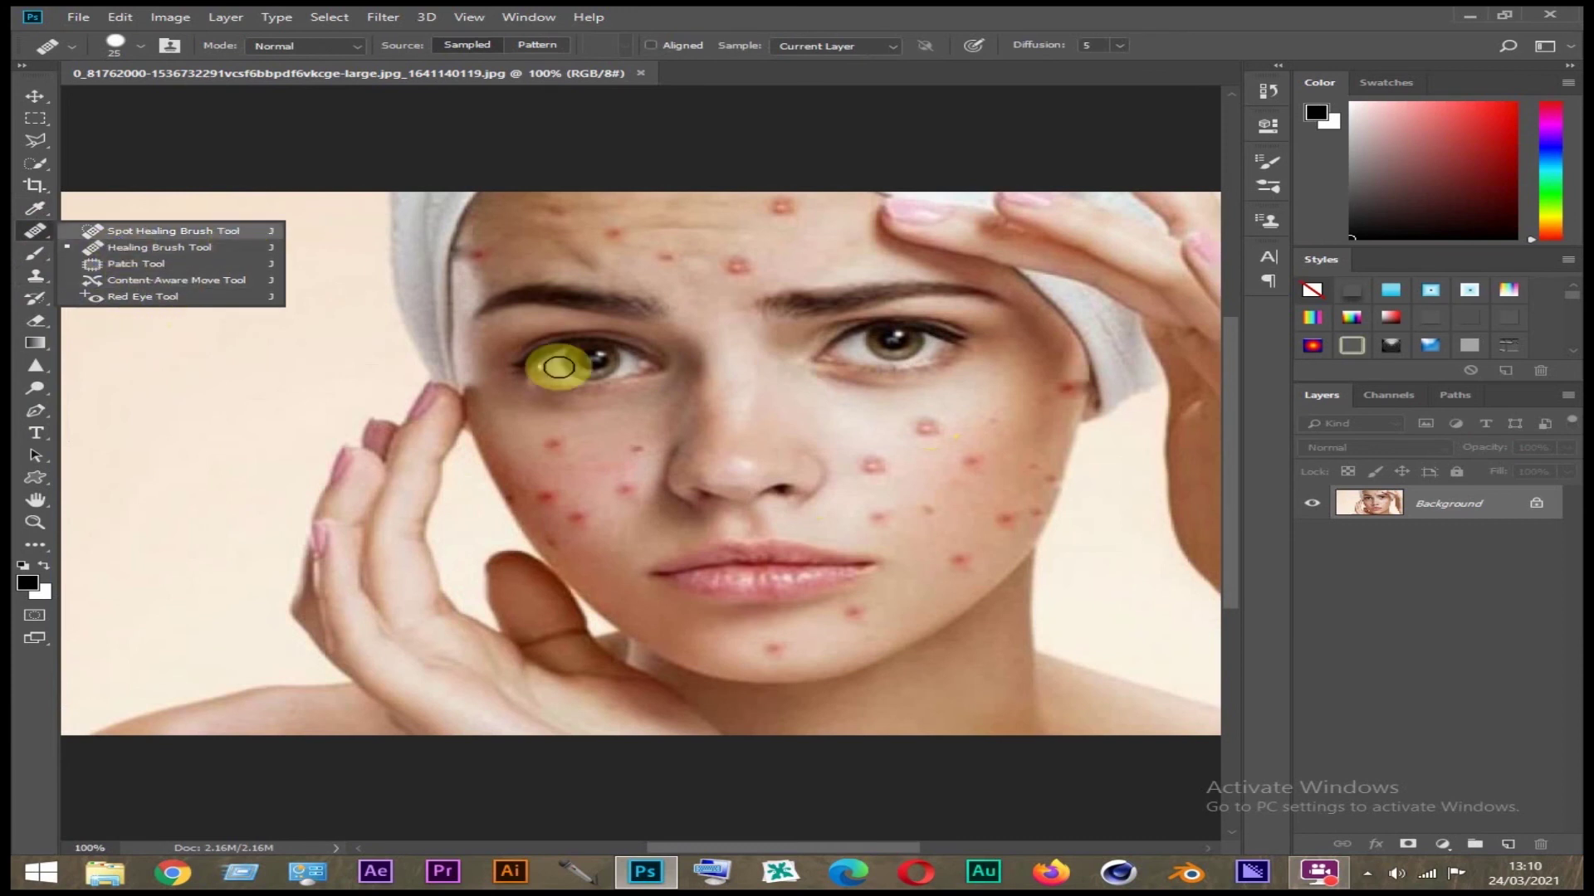
{"action": "left_click", "coordinate": [863, 26]}
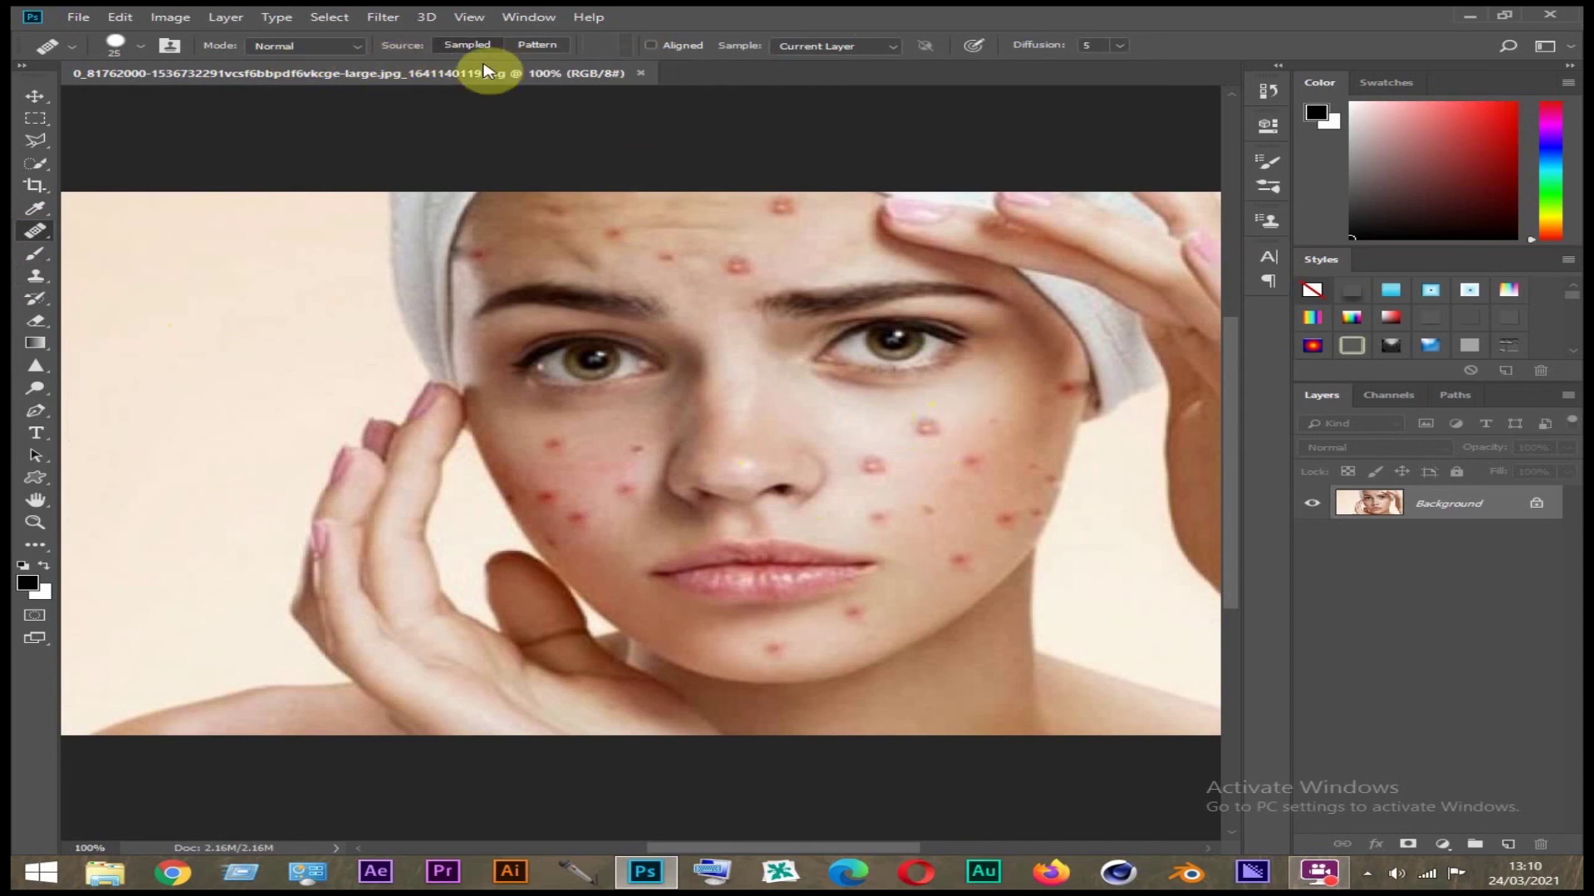
{"action": "left_click", "coordinate": [36, 276]}
Set Clone Stamp opacity to 50%, adjust brush hardness, and clone out the cheek pimple
{"action": "left_click", "coordinate": [490, 45]}
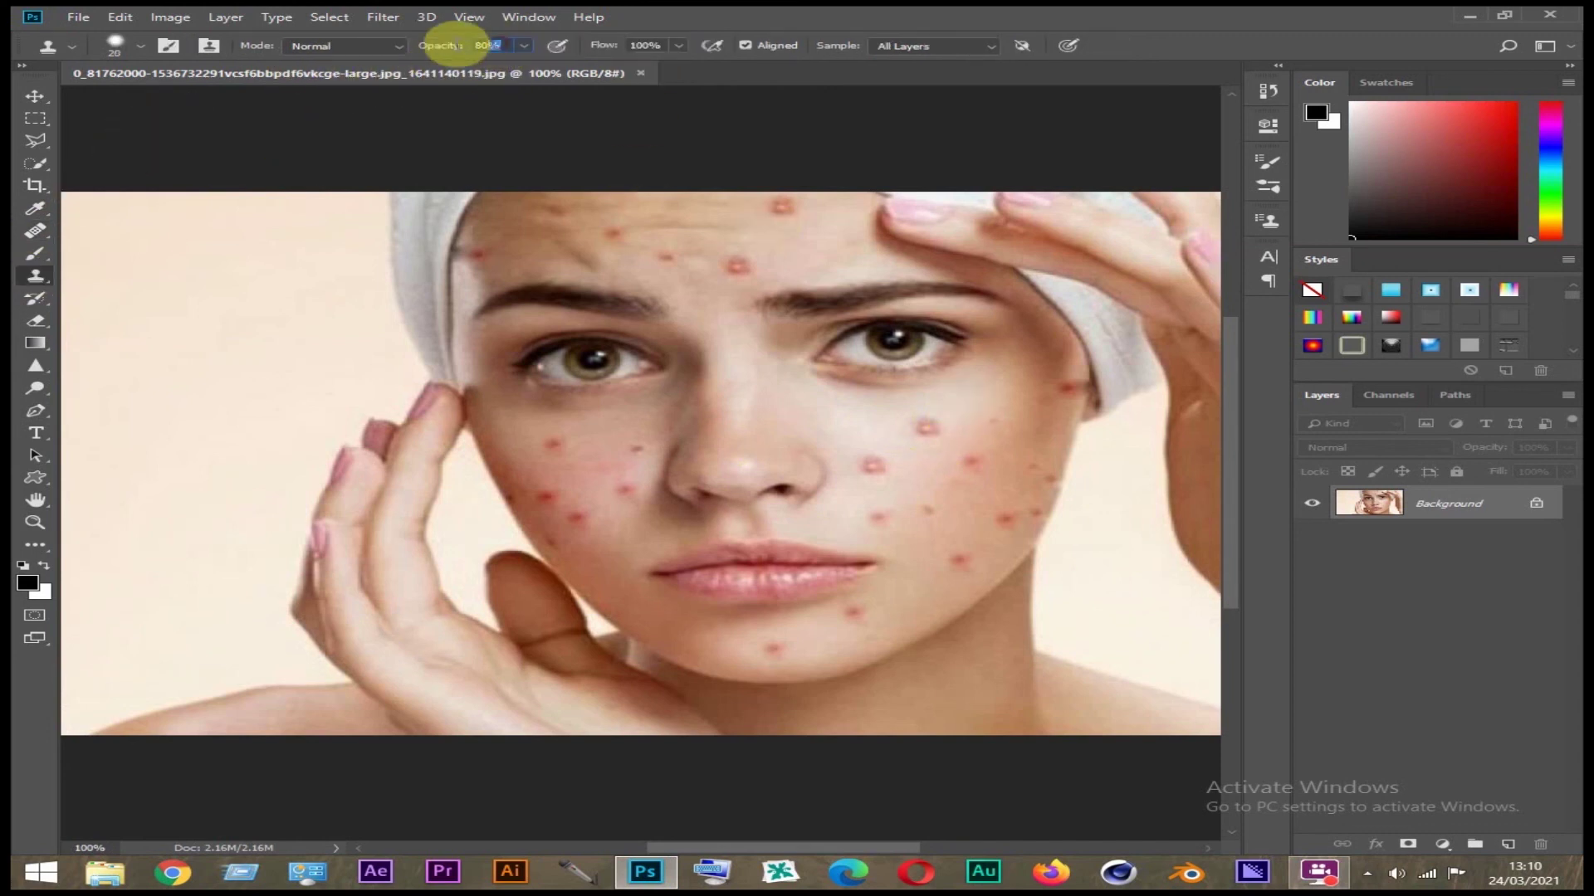
{"action": "type", "text": "50"}
{"action": "key", "text": "Return"}
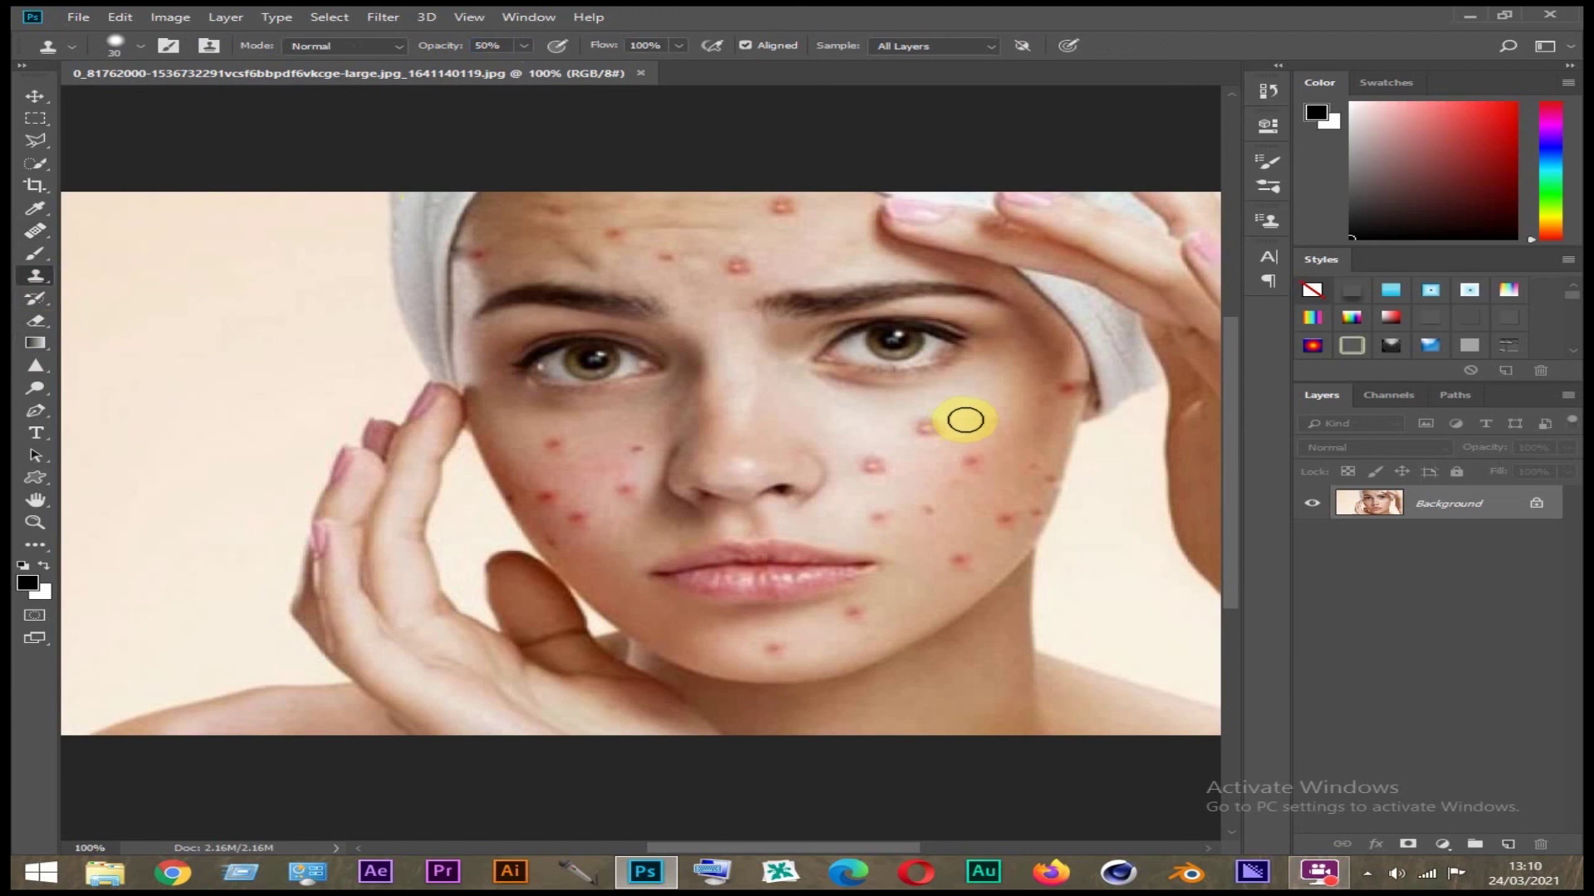
{"action": "left_click", "coordinate": [963, 425], "text": "alt"}
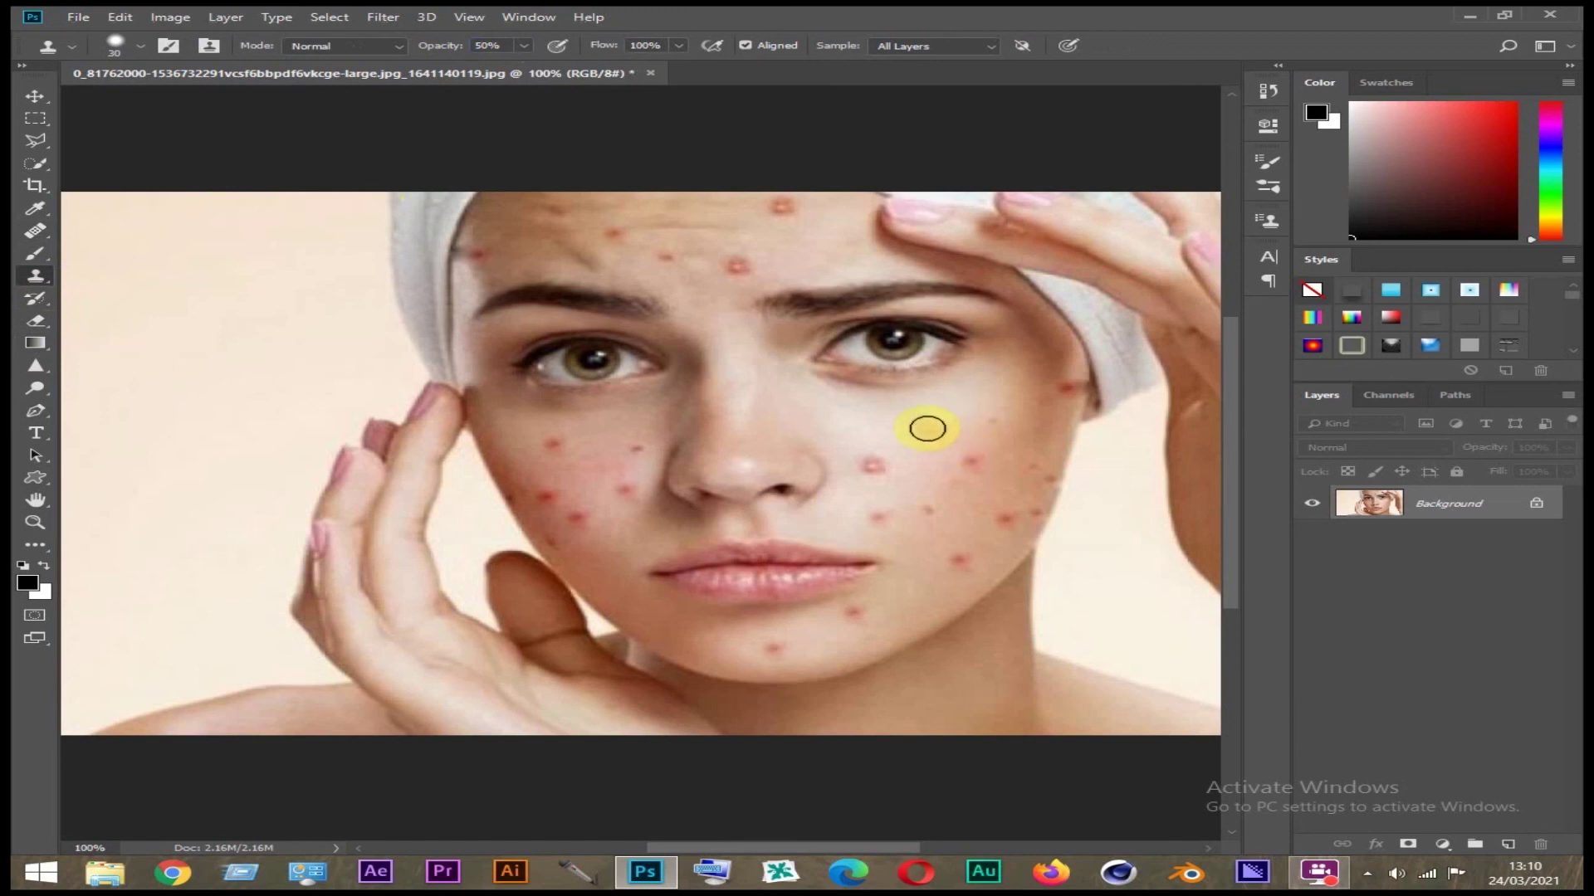
{"action": "left_click_drag", "start_coordinate": [927, 428], "coordinate": [923, 433]}
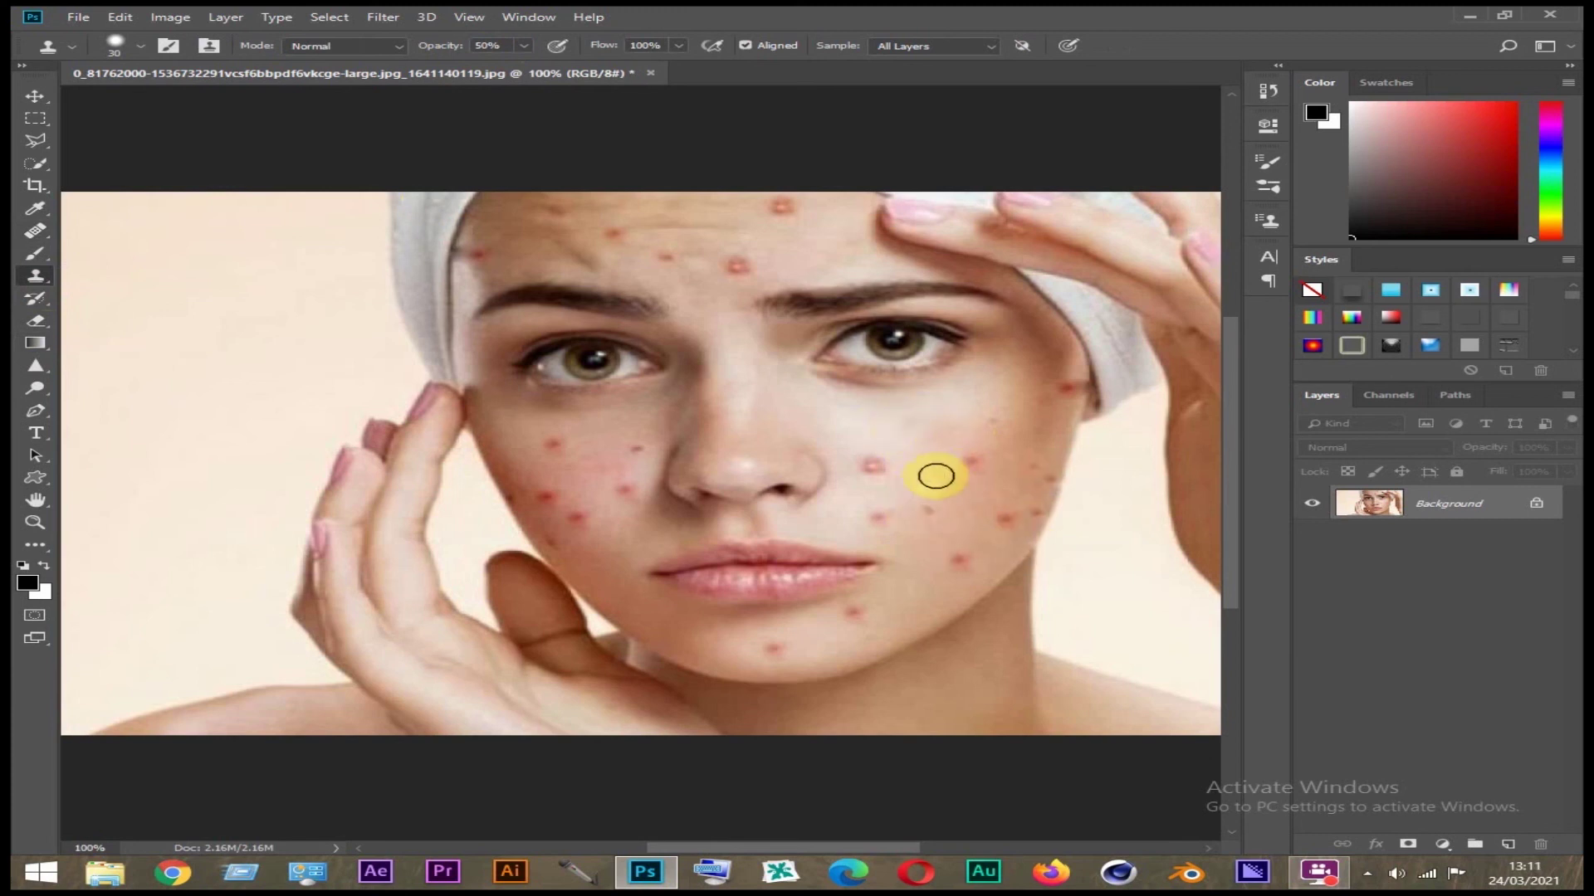
{"action": "right_click", "coordinate": [772, 357]}
{"action": "mouse_move", "coordinate": [1011, 452]}
{"action": "left_mouse_down"}
{"action": "mouse_move", "coordinate": [988, 449]}
{"action": "mouse_move", "coordinate": [1158, 24]}
{"action": "left_mouse_up"}
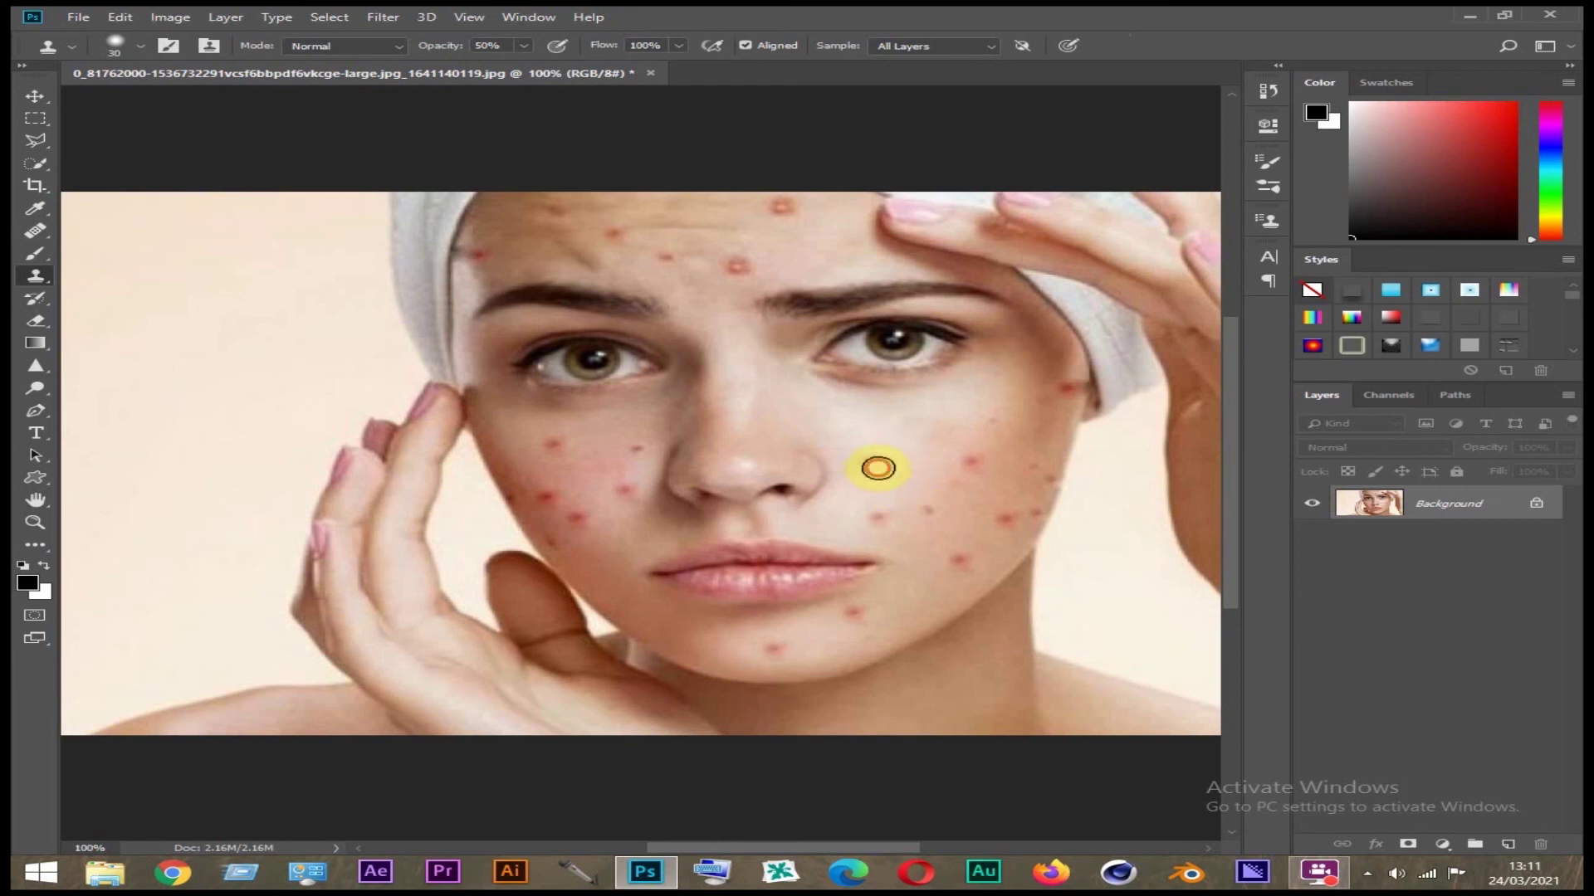
{"action": "left_click", "coordinate": [870, 468]}
Resample clear cheek skin and clone away the red spots beside the mouth and along the jaw
{"action": "left_click", "coordinate": [969, 456], "text": "alt"}
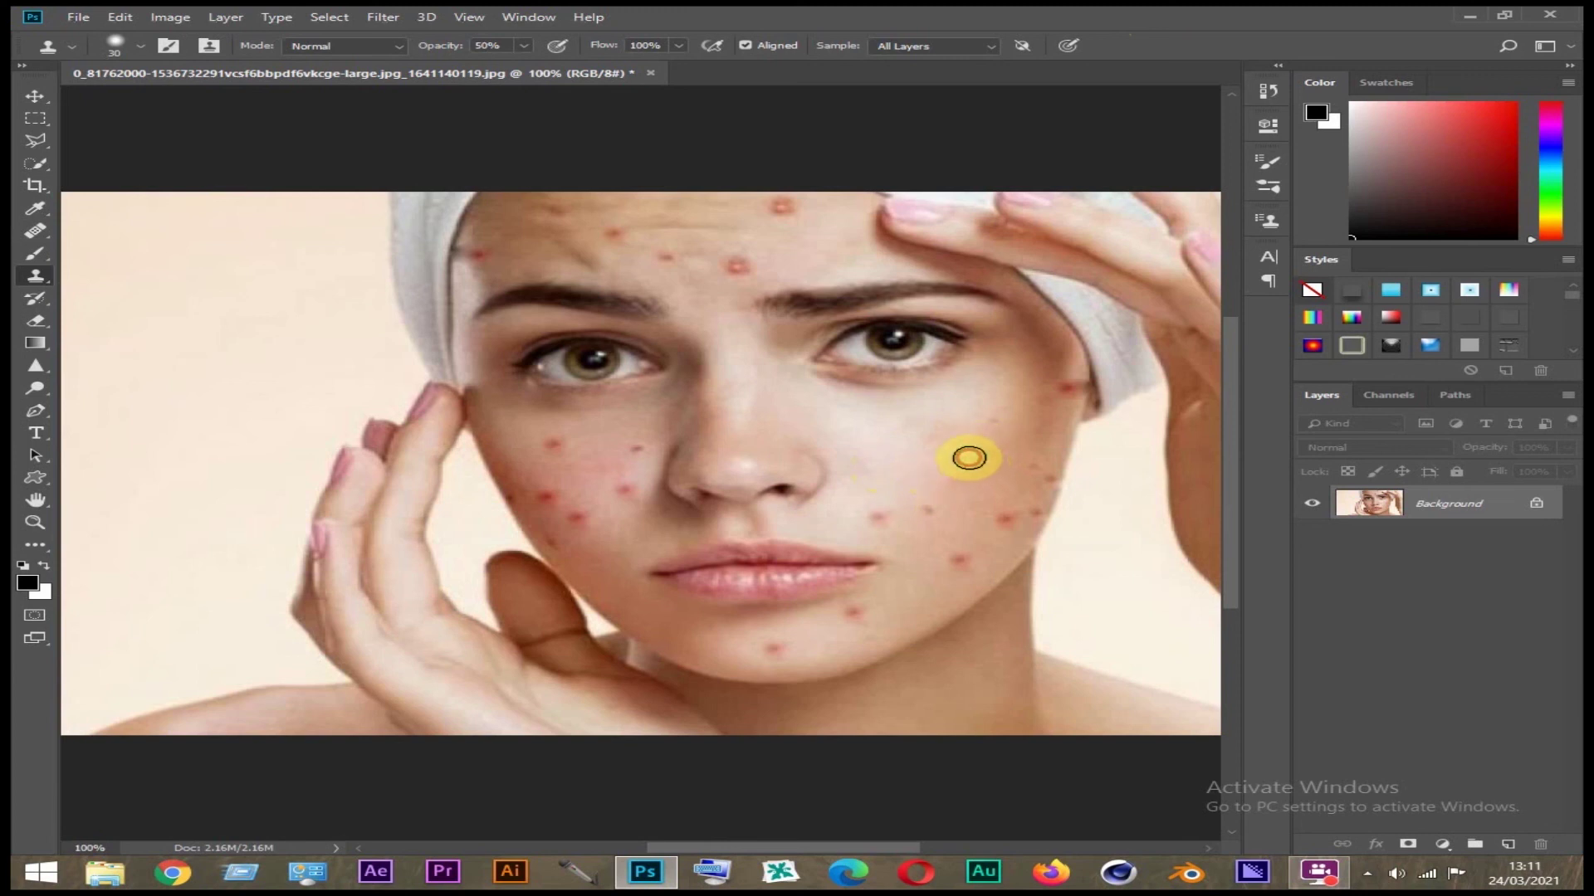
{"action": "left_click", "coordinate": [918, 531]}
{"action": "left_click_drag", "start_coordinate": [924, 512], "coordinate": [913, 496]}
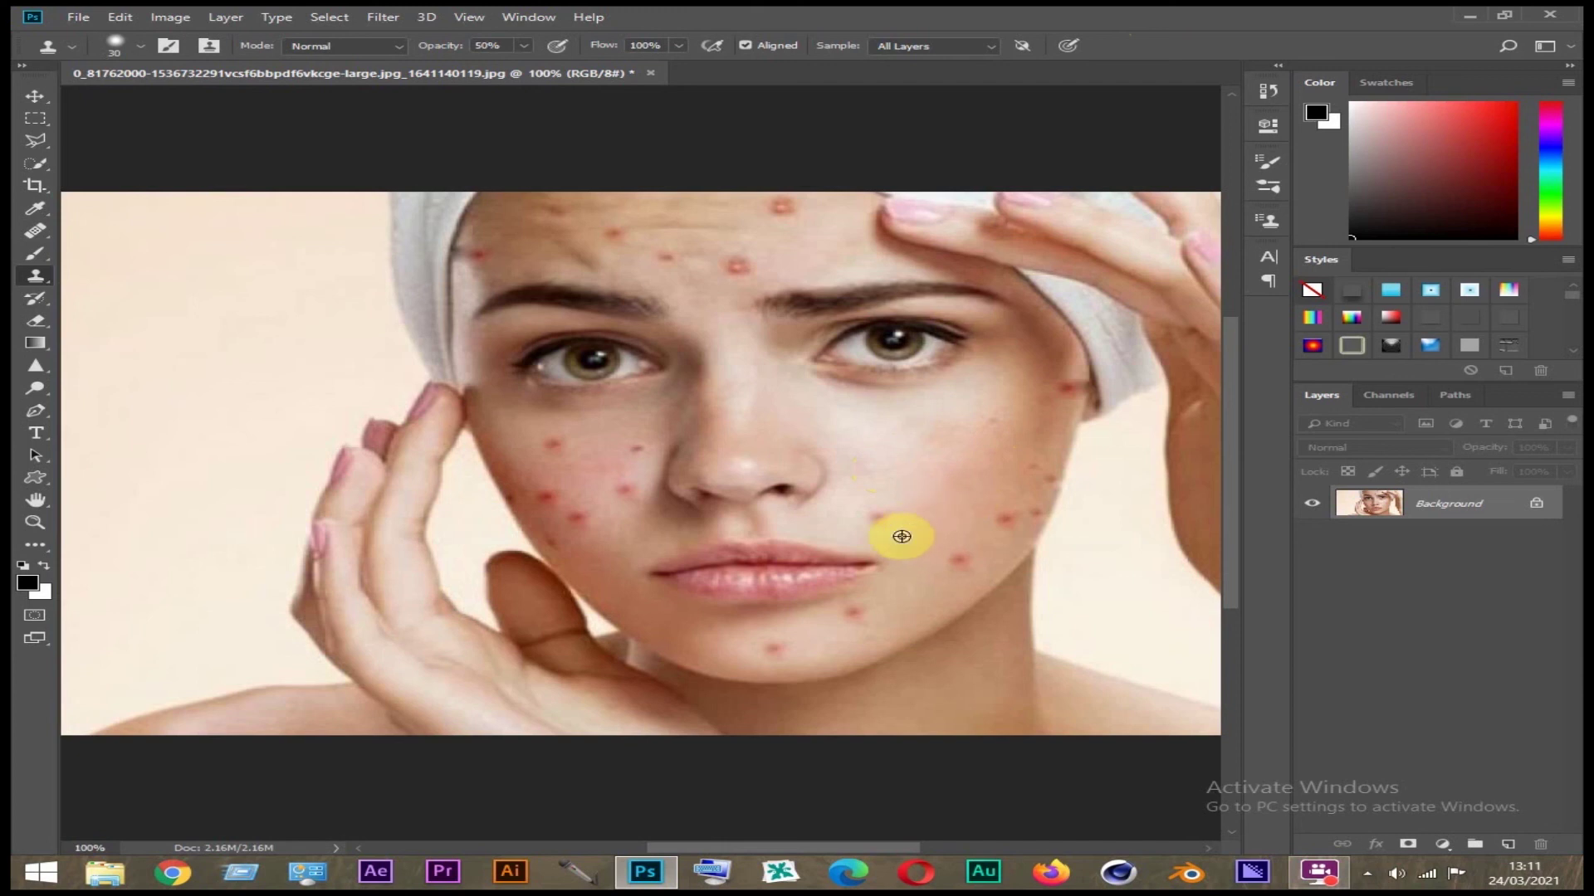
{"action": "left_click_drag", "start_coordinate": [913, 497], "coordinate": [877, 521]}
{"action": "left_click_drag", "start_coordinate": [927, 580], "coordinate": [1038, 473]}
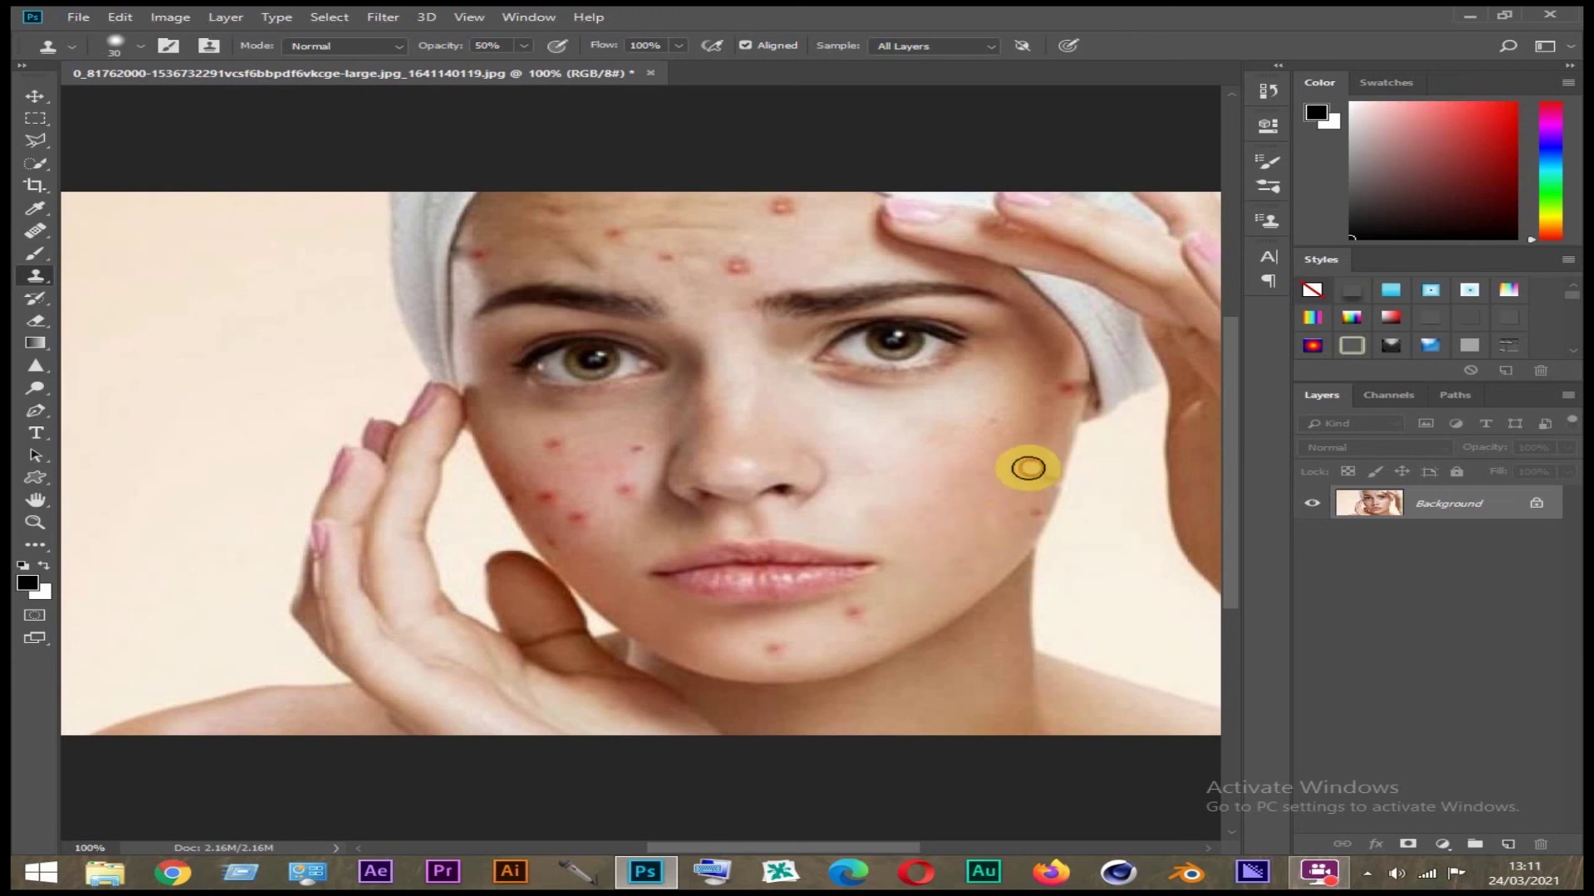
{"action": "left_click", "coordinate": [927, 571]}
{"action": "left_click_drag", "start_coordinate": [927, 571], "coordinate": [896, 591]}
{"action": "left_click", "coordinate": [780, 208]}
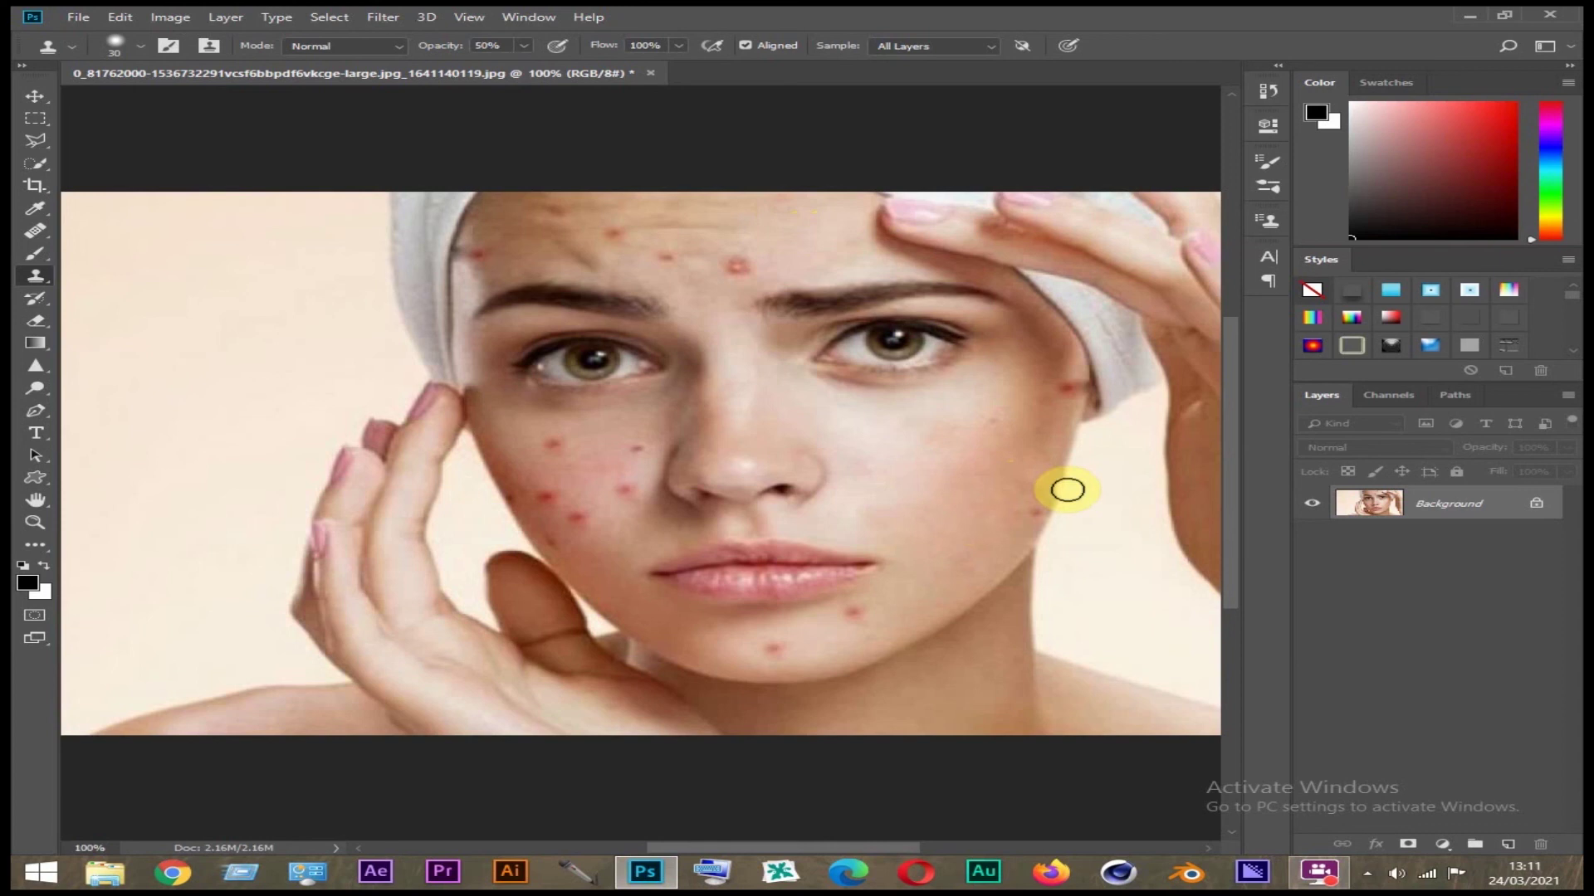
{"action": "key", "text": "ctrl+0"}
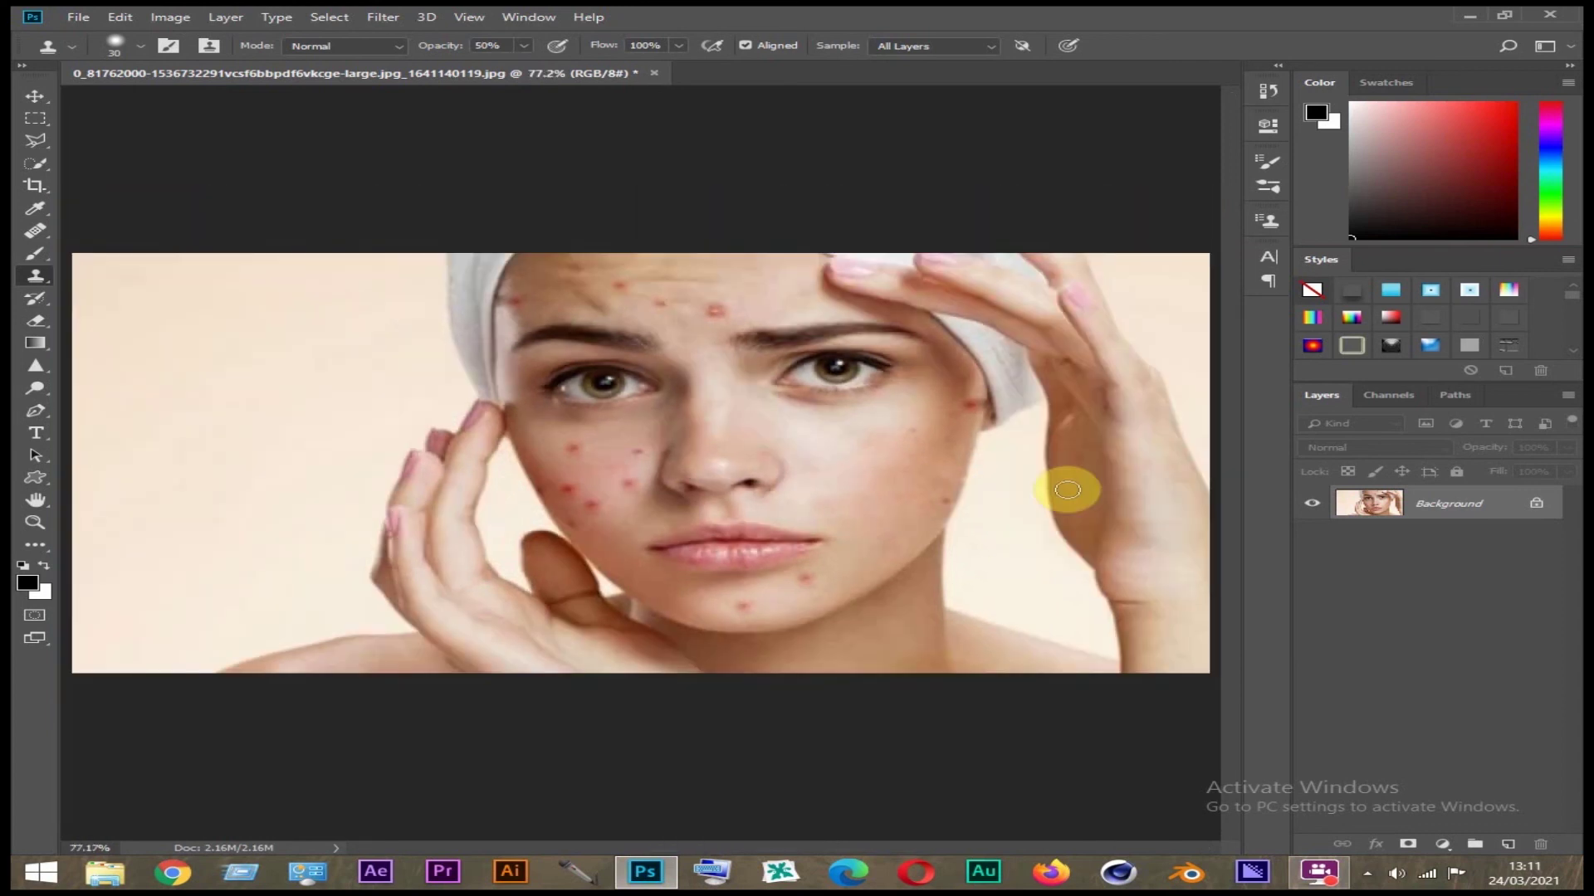
{"action": "left_click", "coordinate": [1318, 873]}
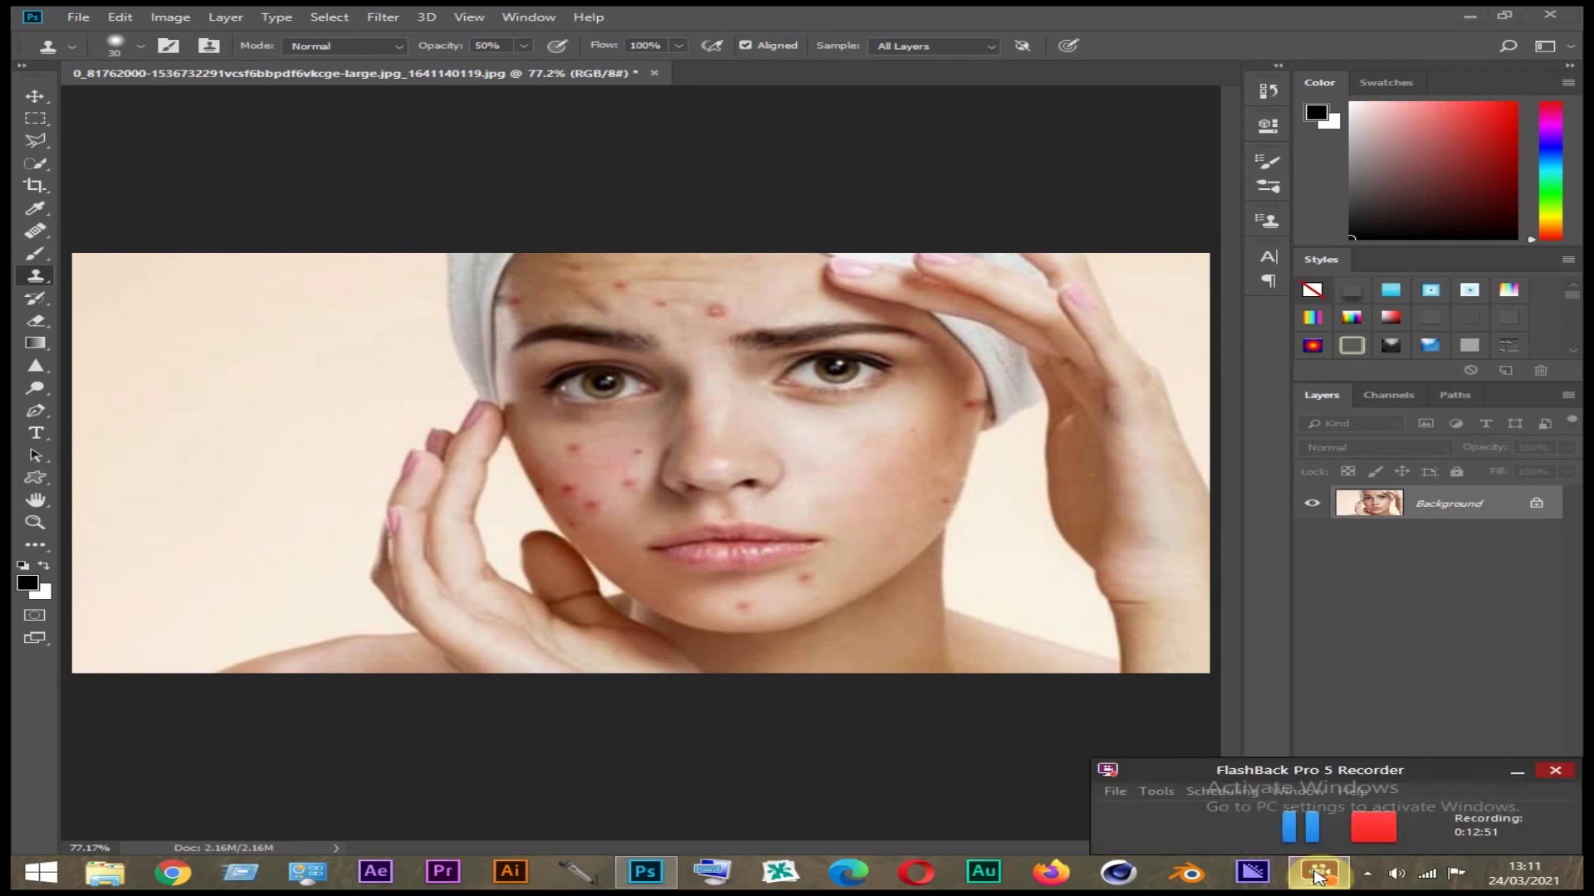